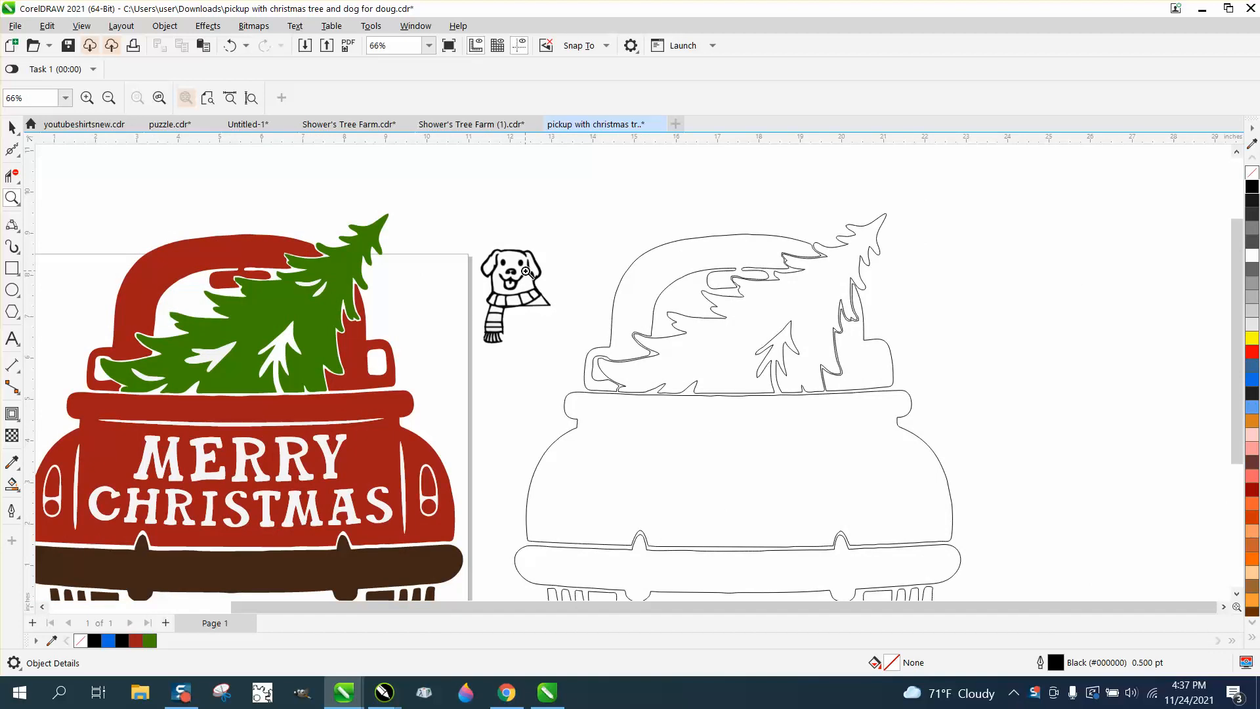
Step: Zoom out to 57% so both trucks are in view, then return to the Pick tool
scroll(526, 271, "down", 1)
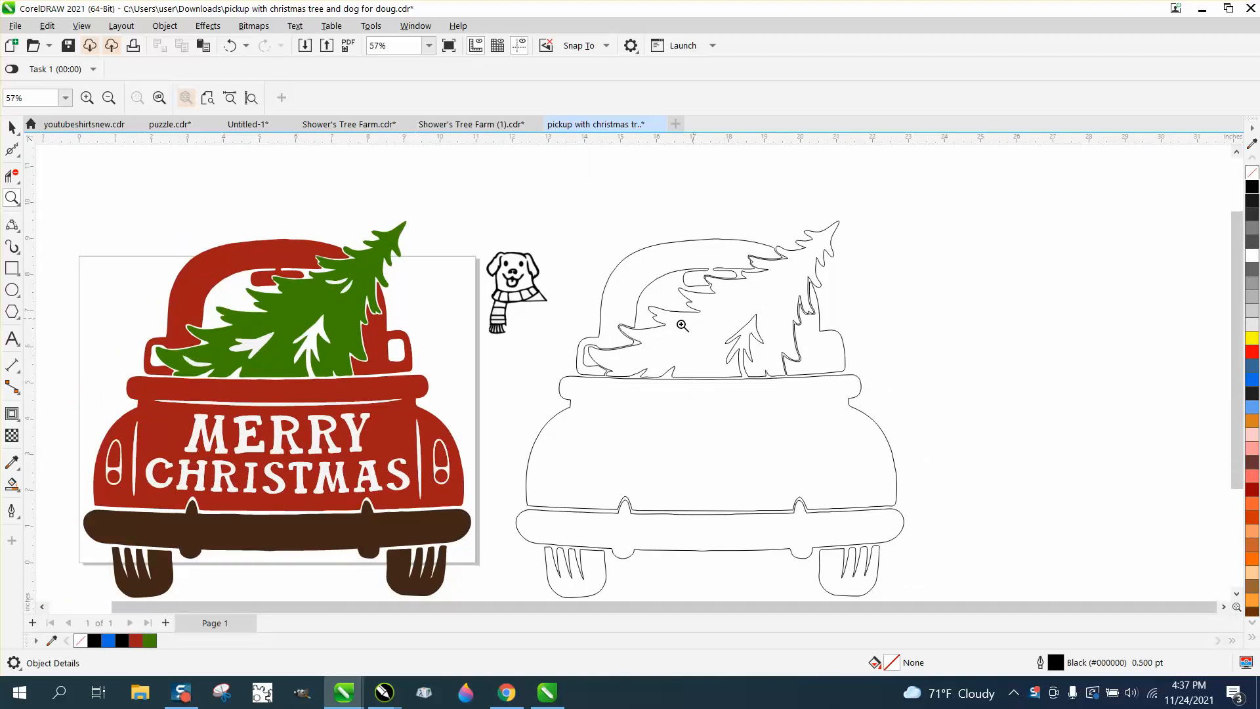
left_click(14, 129)
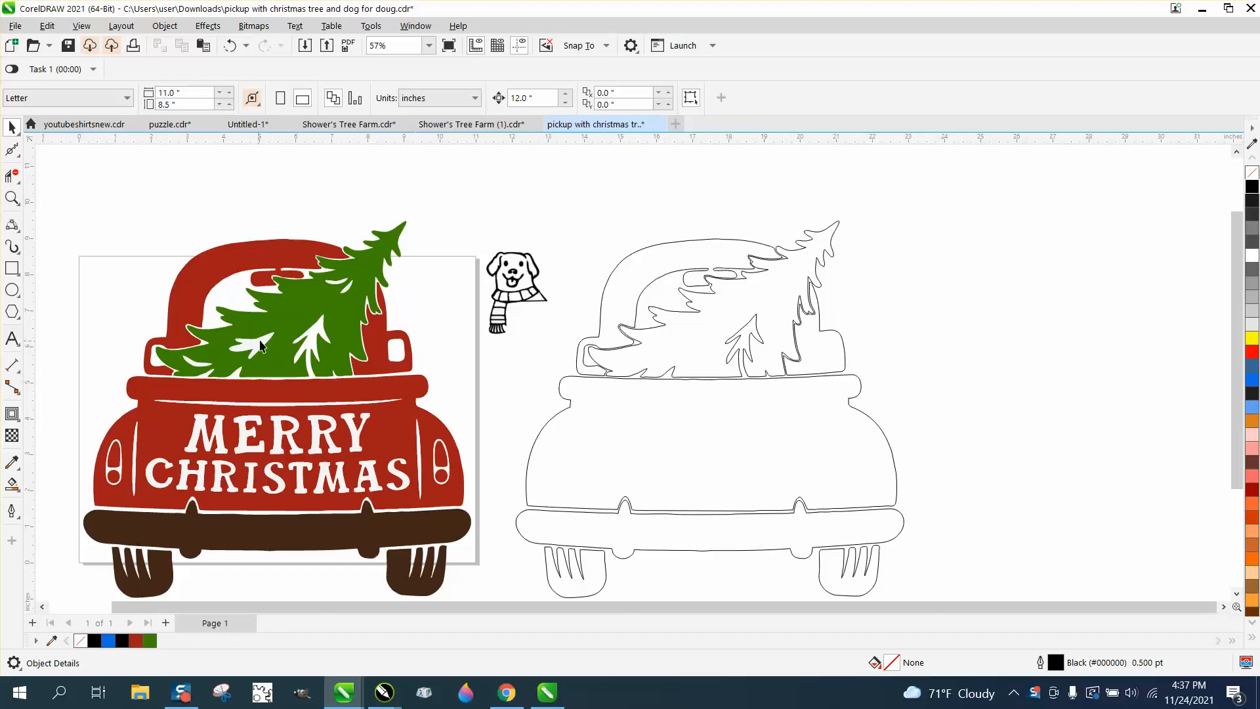
Step: Smart Fill the first tree gap, nudge it onto the outline truck, and give it no fill with a black outline
left_click(12, 485)
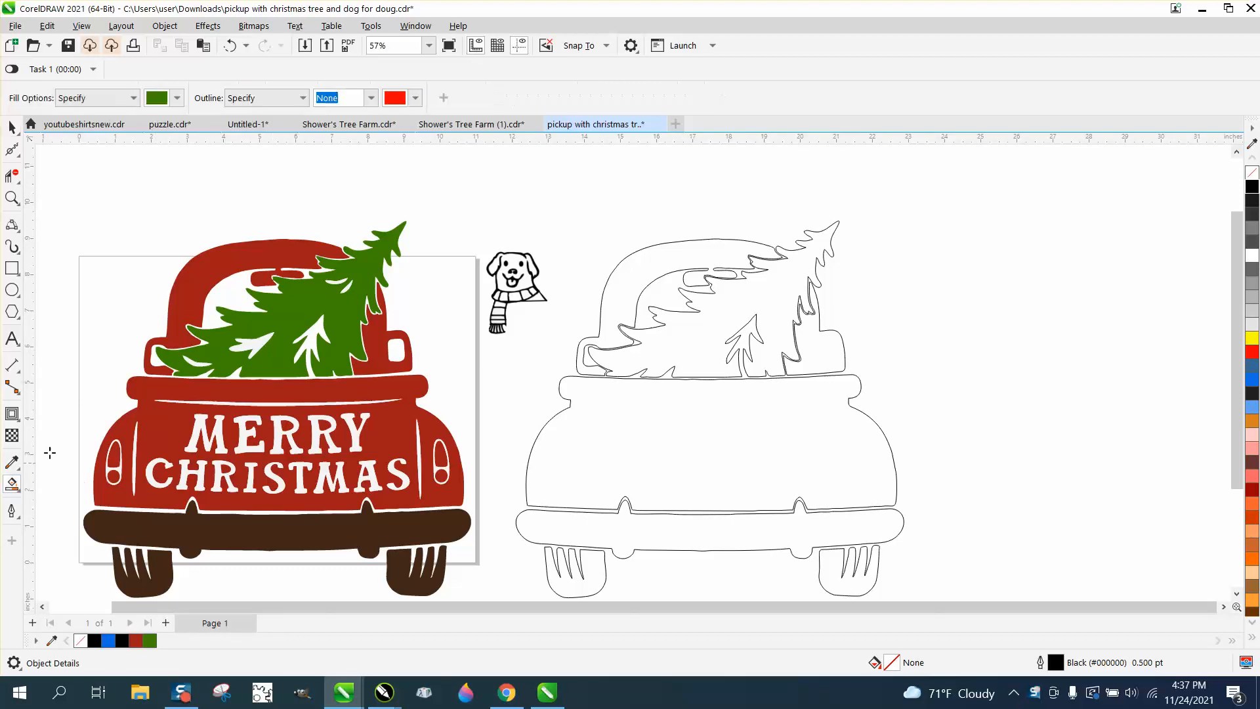
left_click(261, 346)
key("Right")
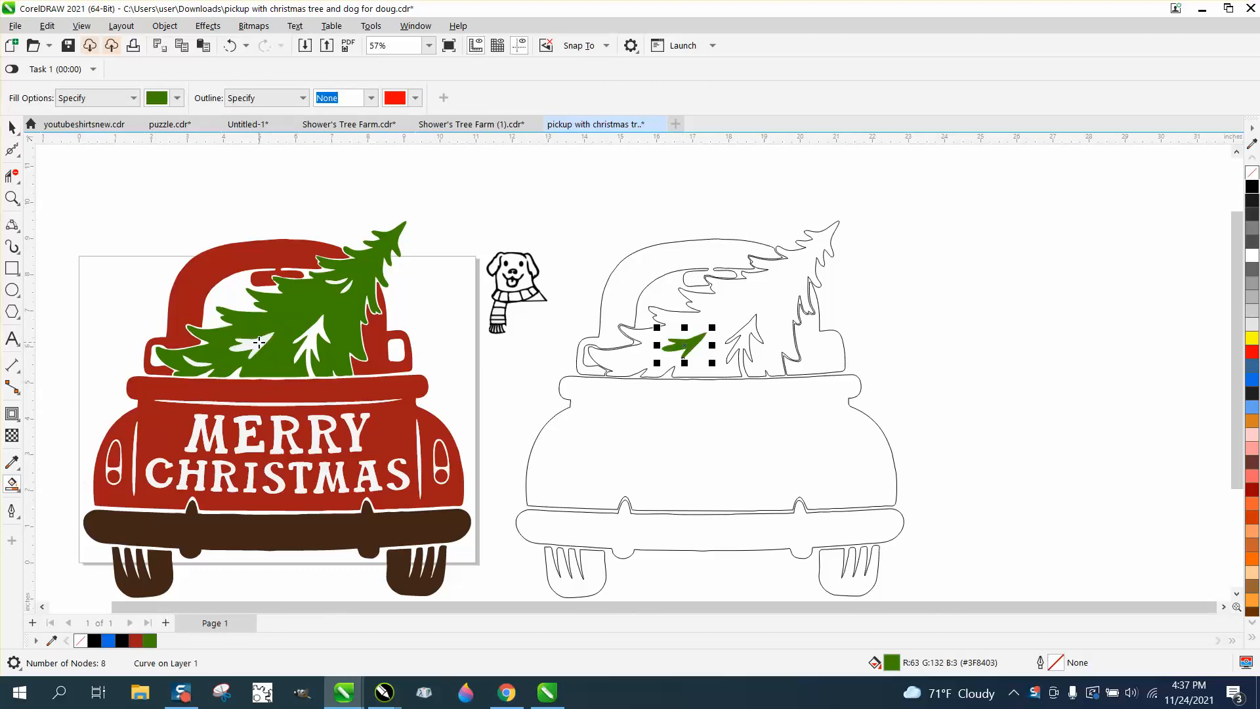
left_click(1254, 171)
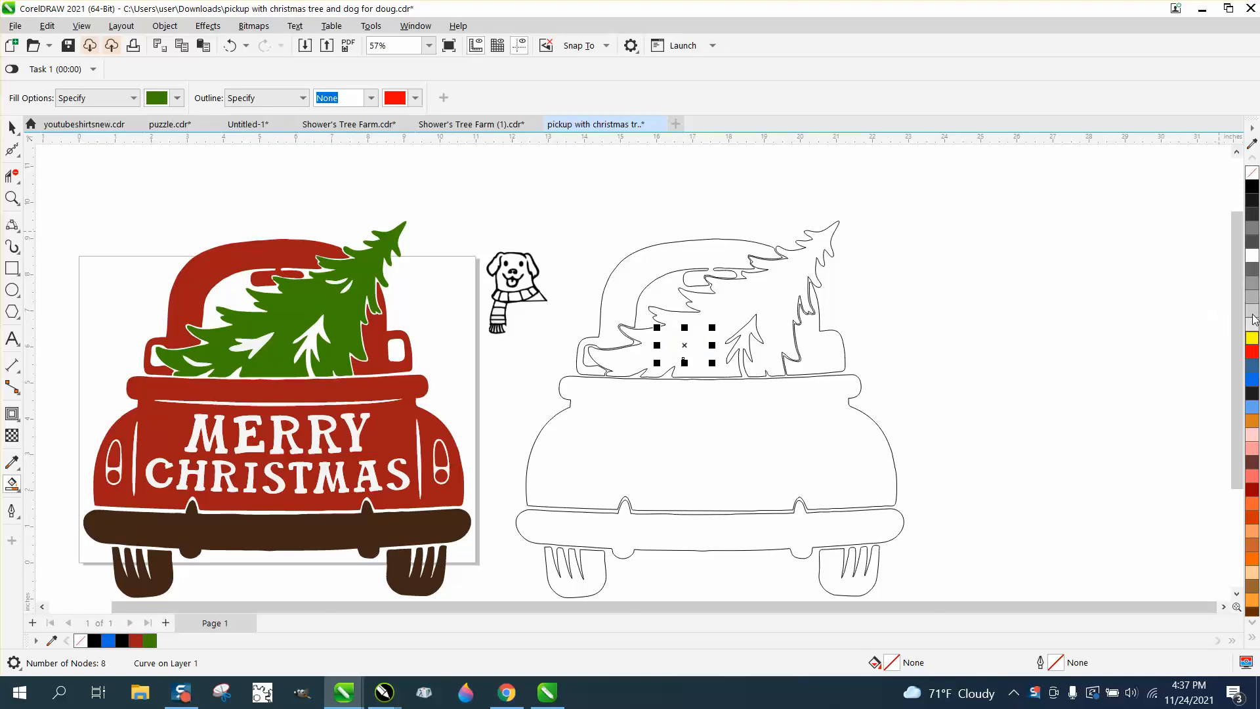
right_click(1252, 188)
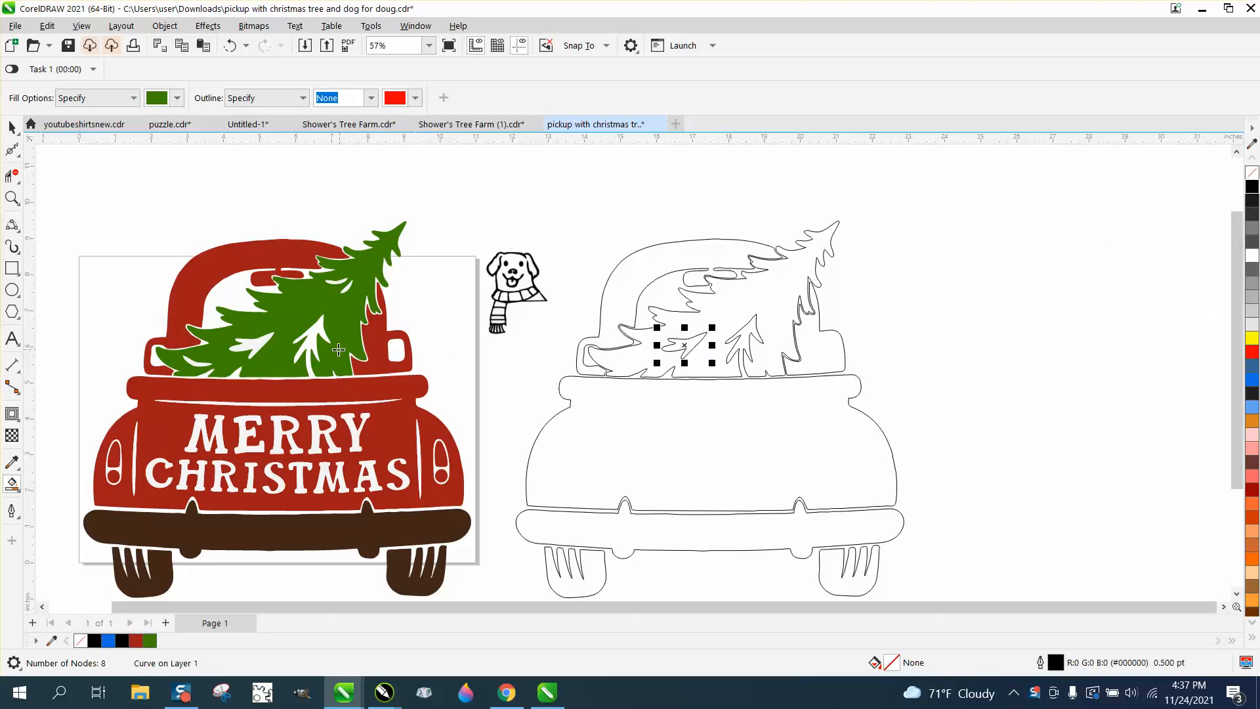
Step: Add two more tree gaps to the outline truck and make all four gap shapes unfilled with black outlines
left_click(346, 289)
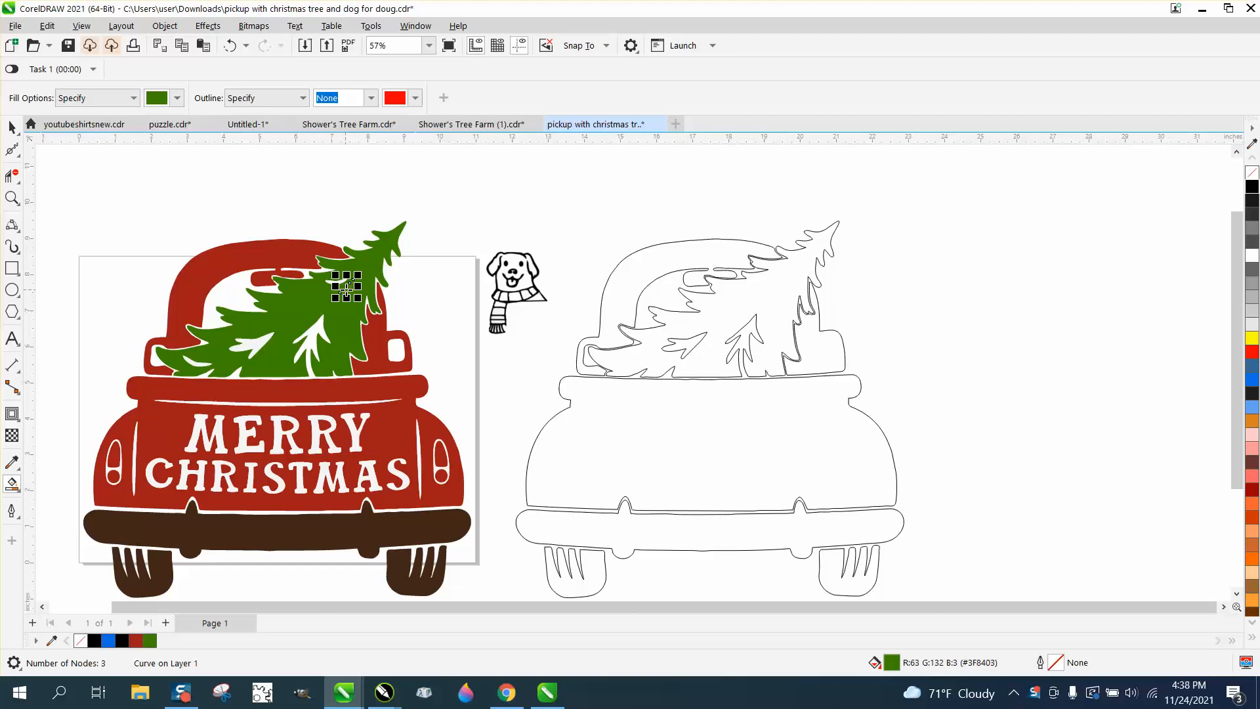
key("Right")
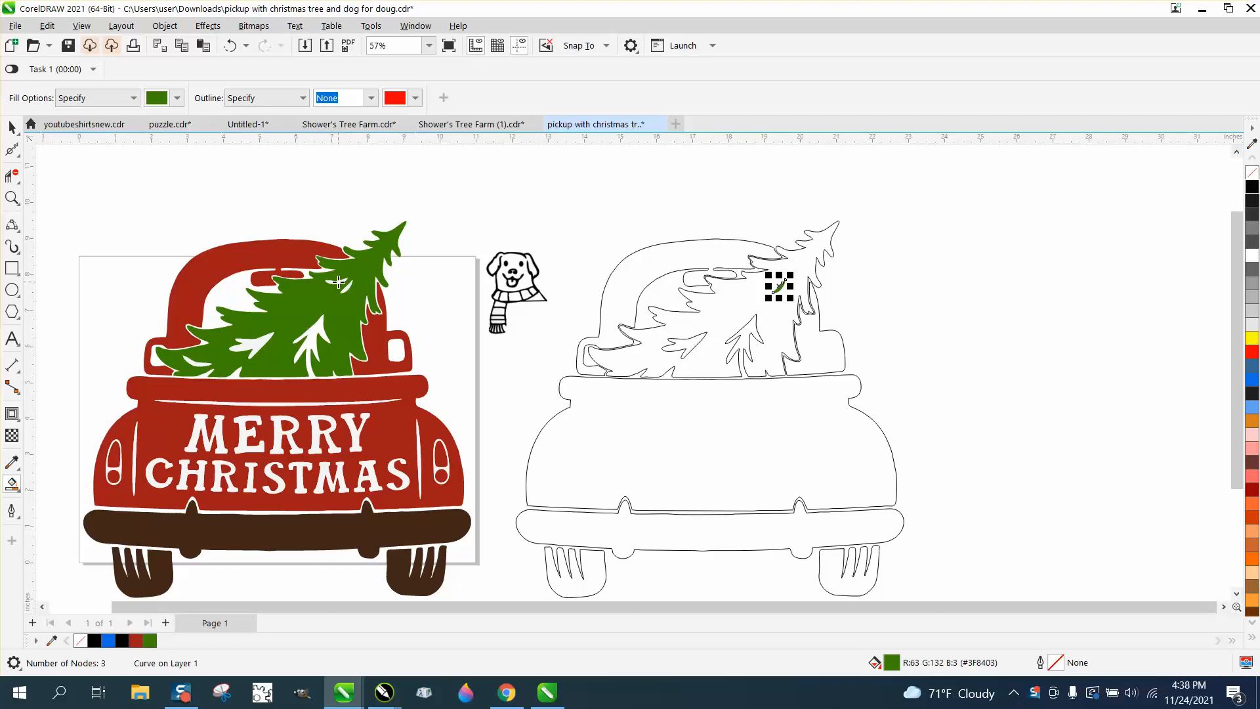
left_click(198, 363)
key("Right")
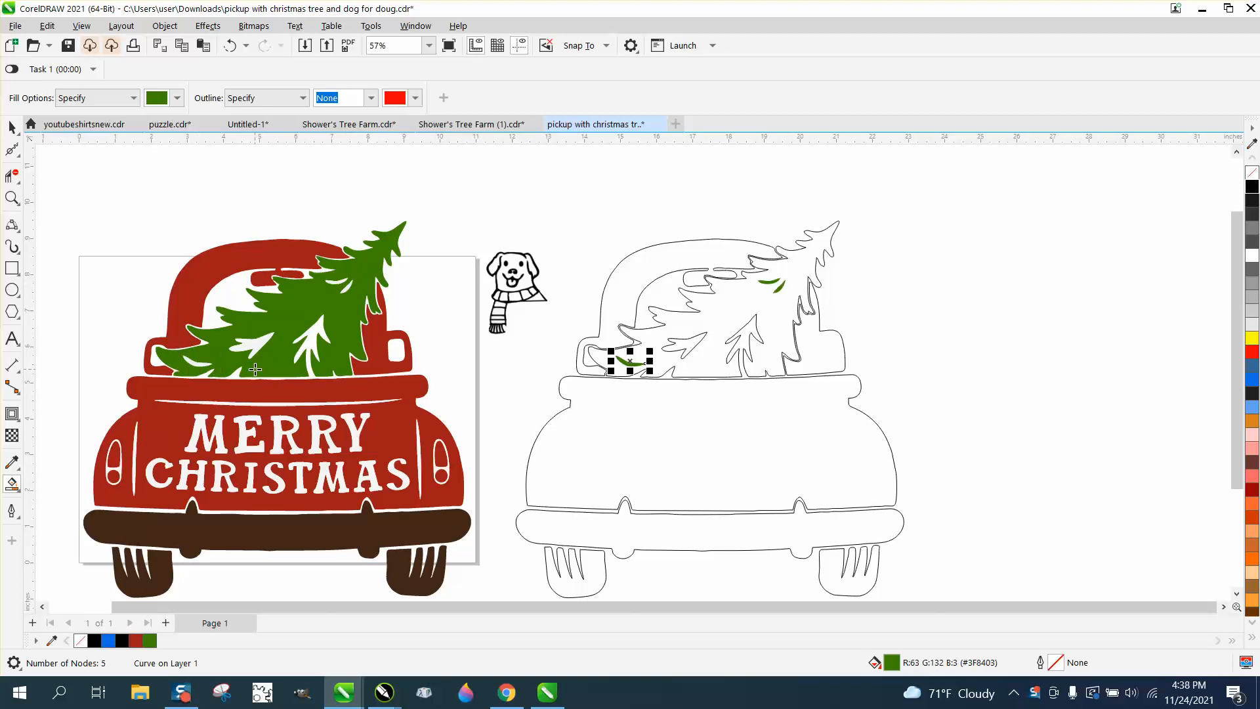
left_click(11, 127)
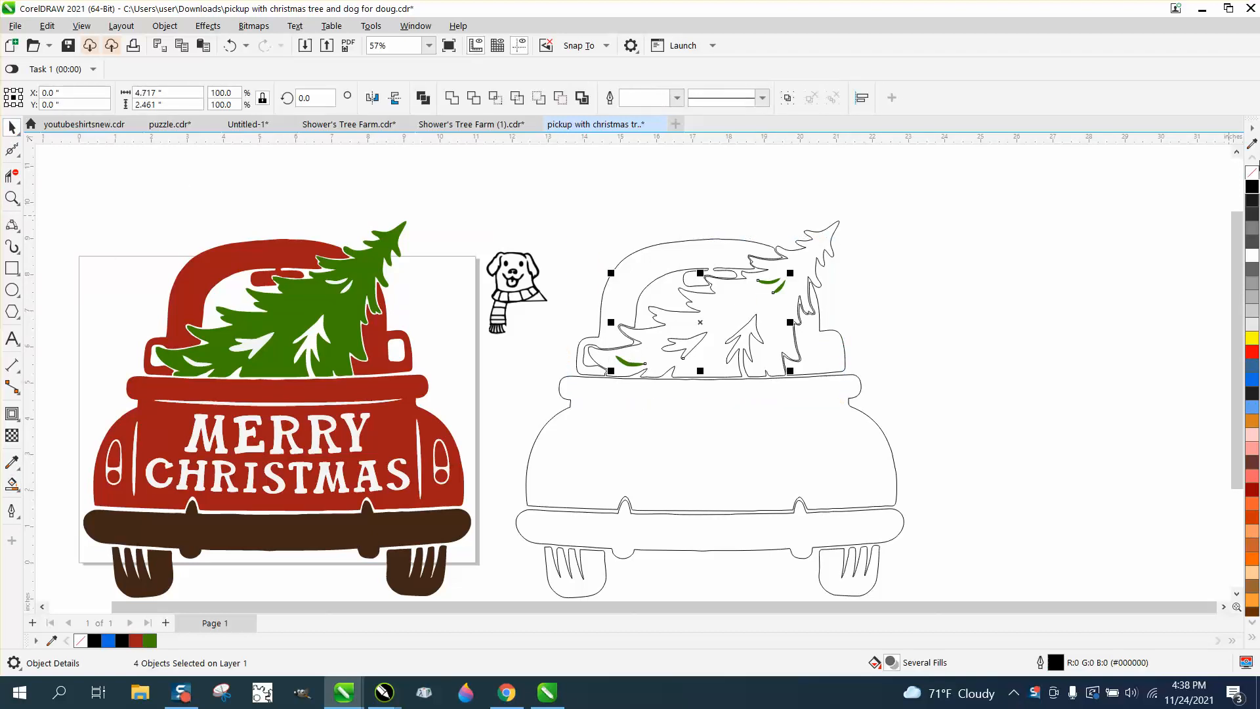
left_click(1254, 173)
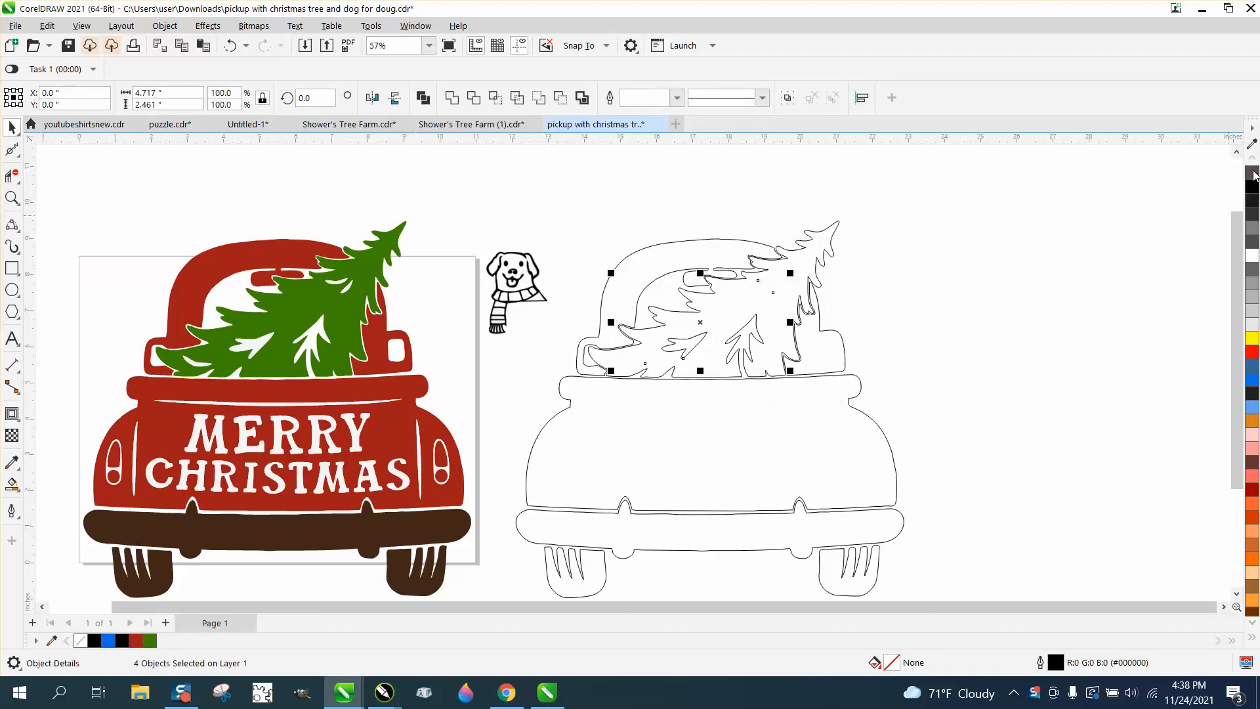
right_click(1251, 186)
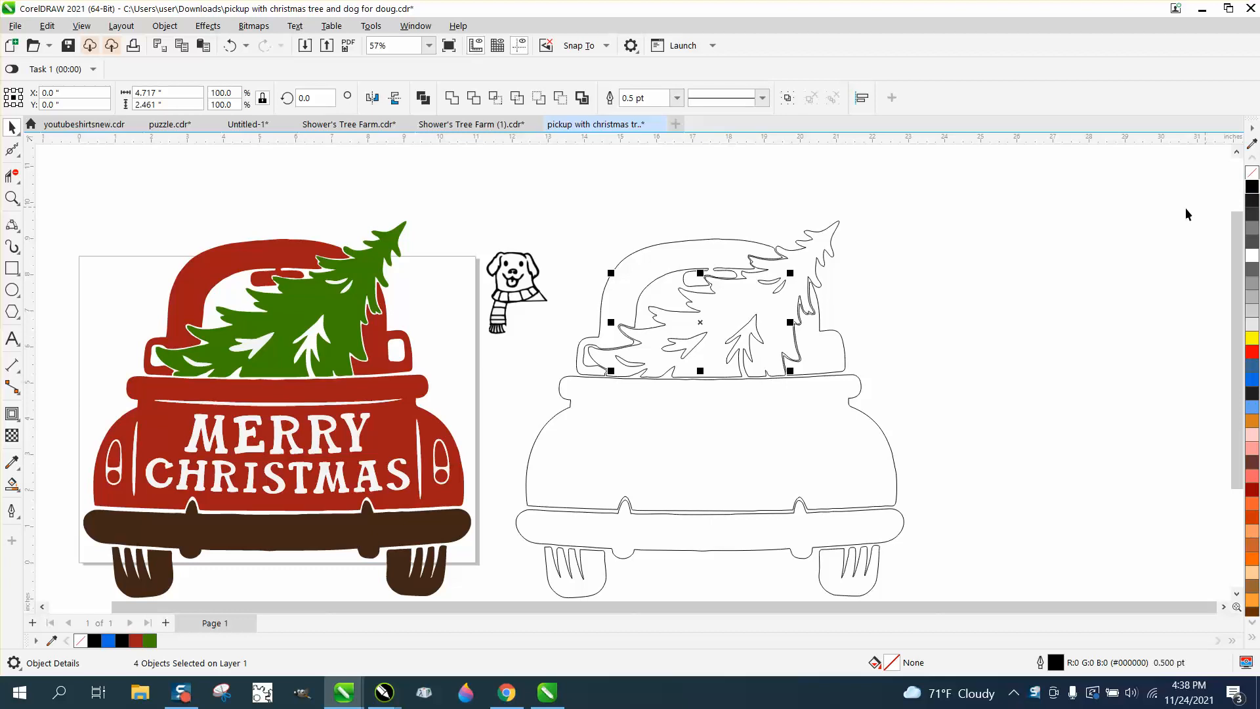
left_click(1043, 229)
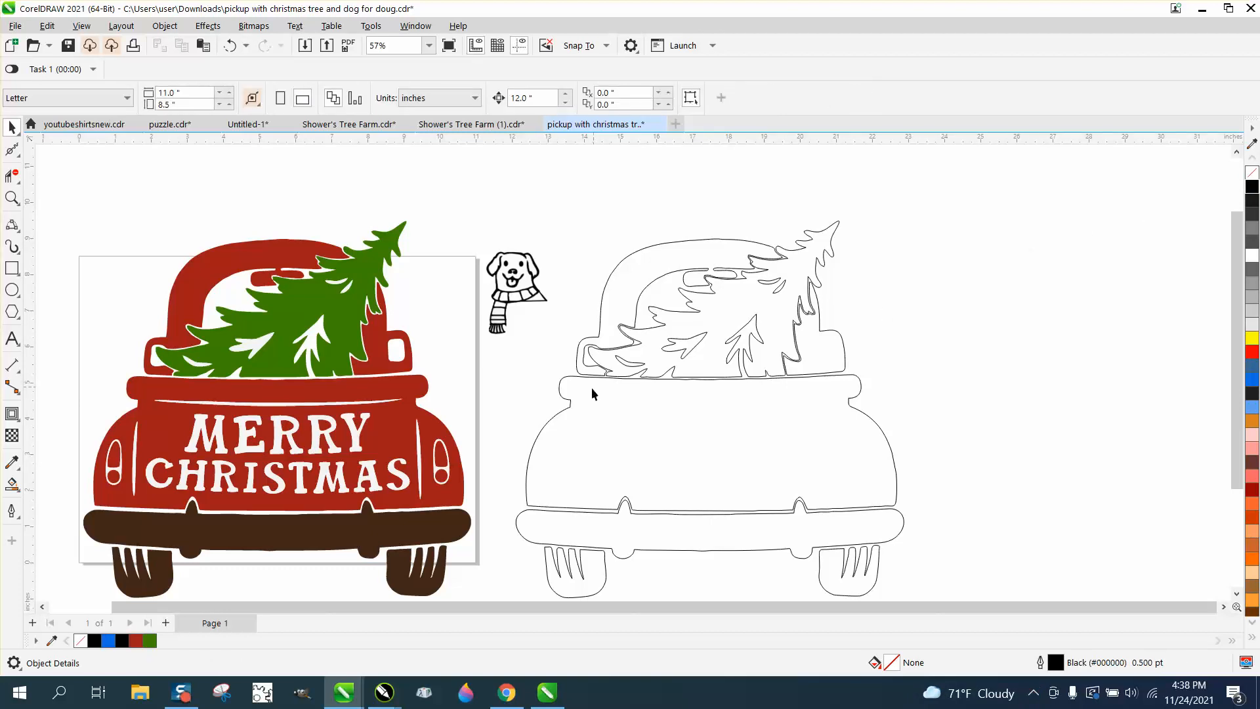
Step: Smart Fill both taillights and both side stripes and nudge them 12 inches onto the outline truck
left_click(420, 456)
left_click(12, 484)
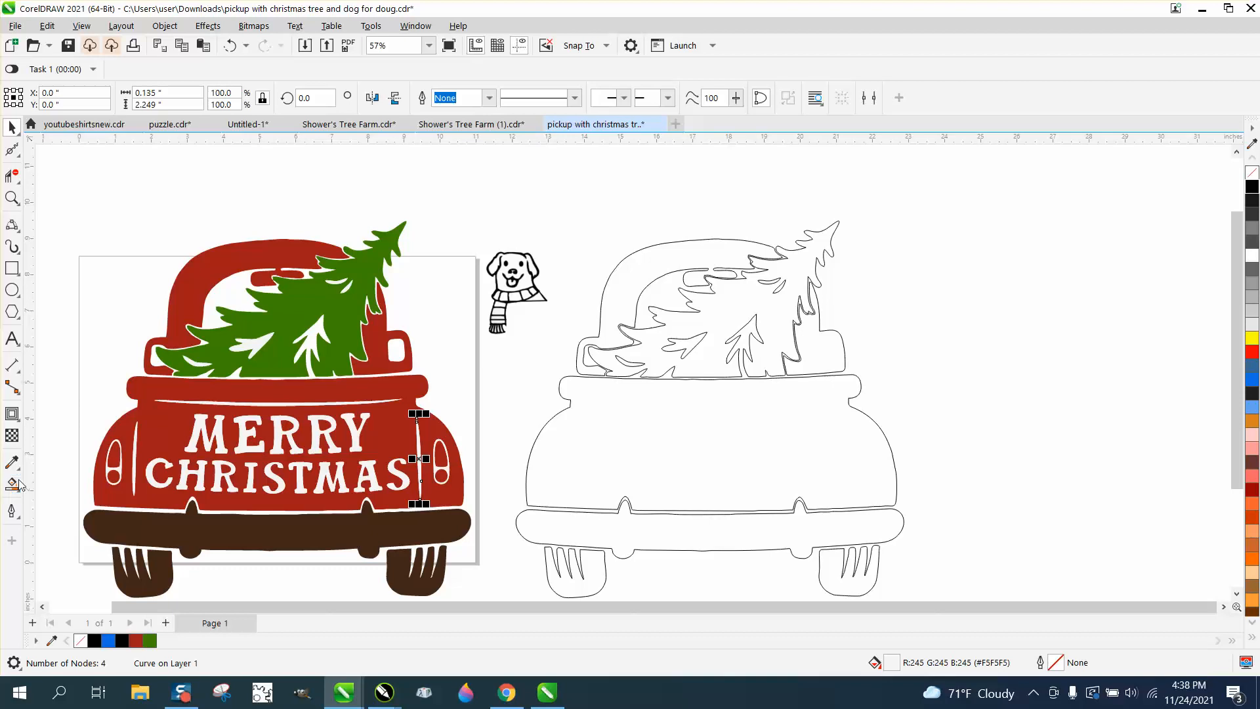
left_click(116, 470)
key("Right")
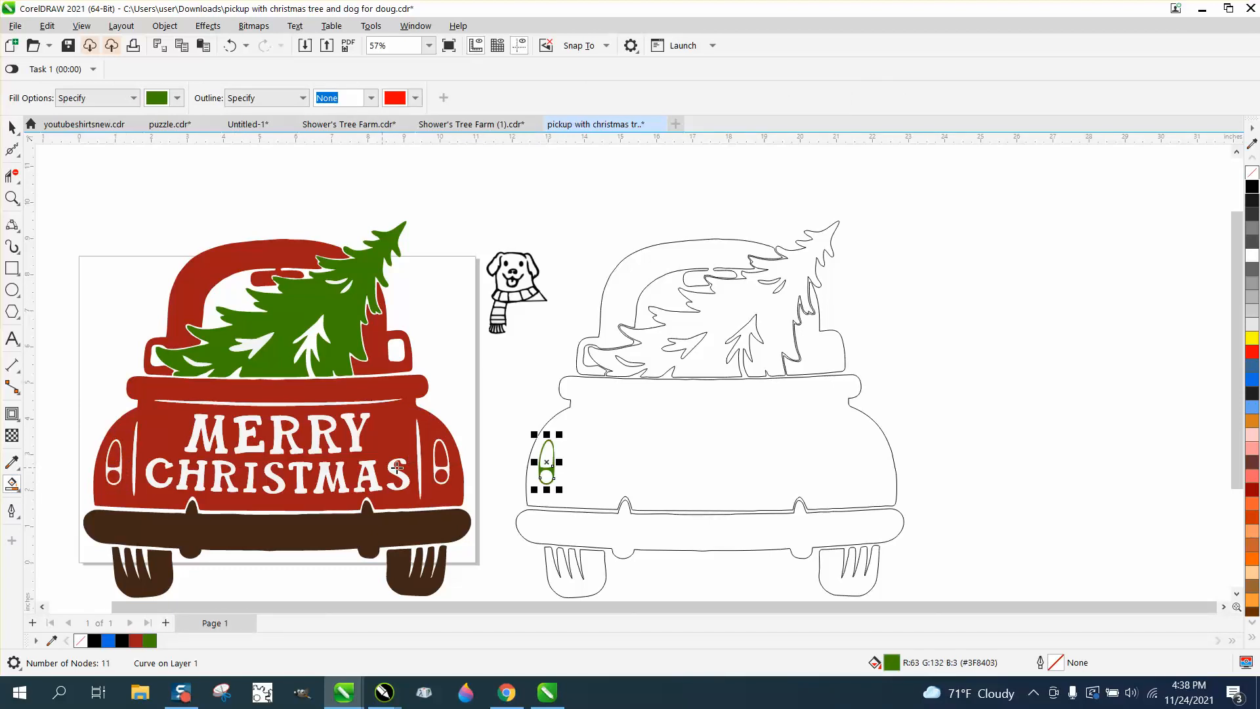
left_click(445, 470)
key("Right")
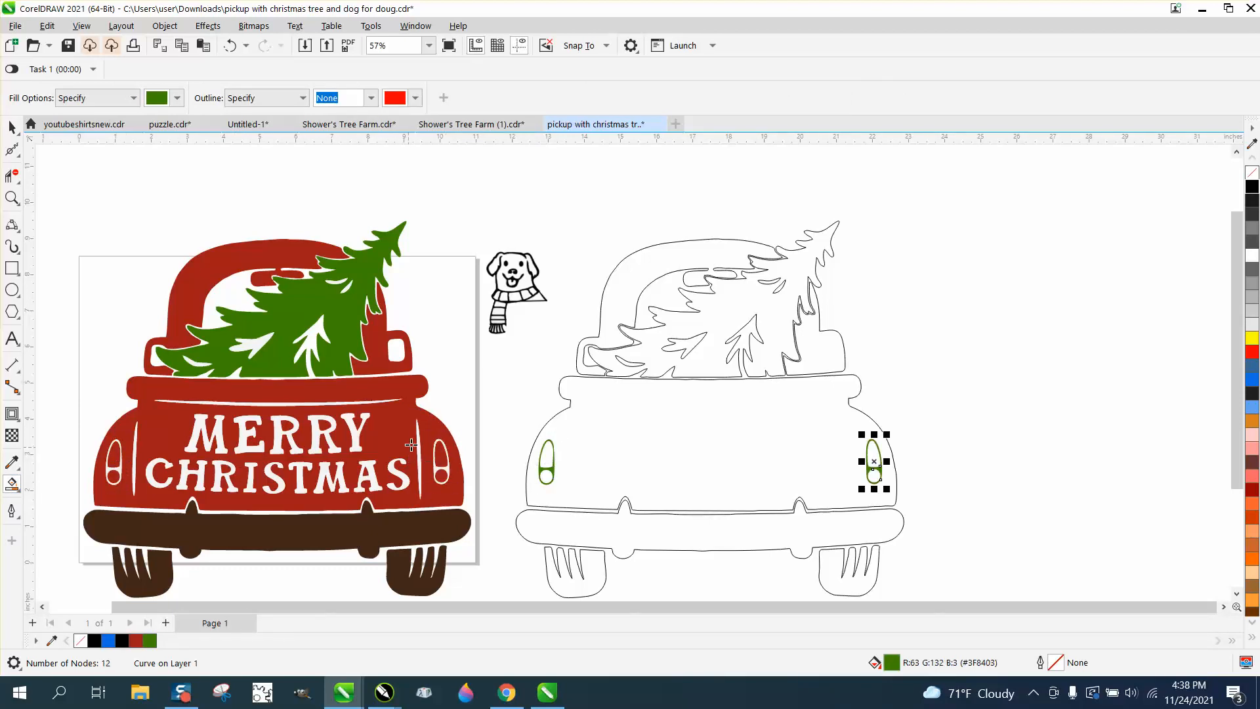
left_click(418, 443)
key("Right")
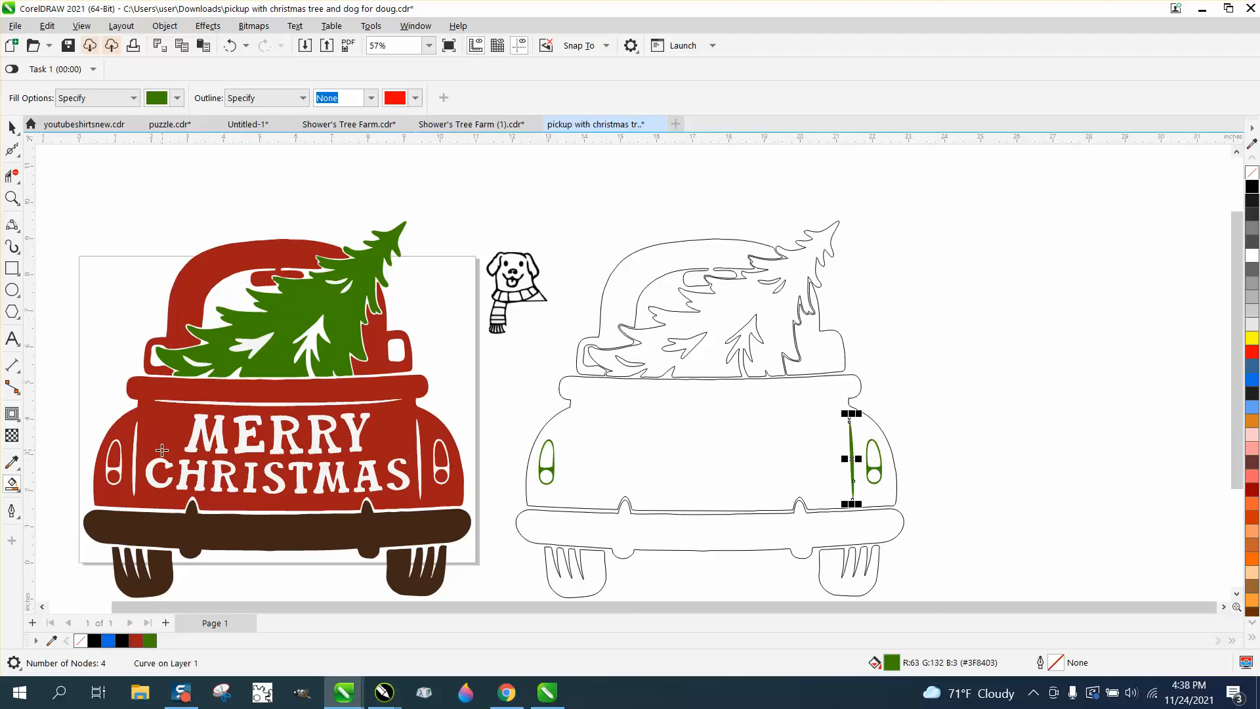
left_click(134, 448)
key("Right")
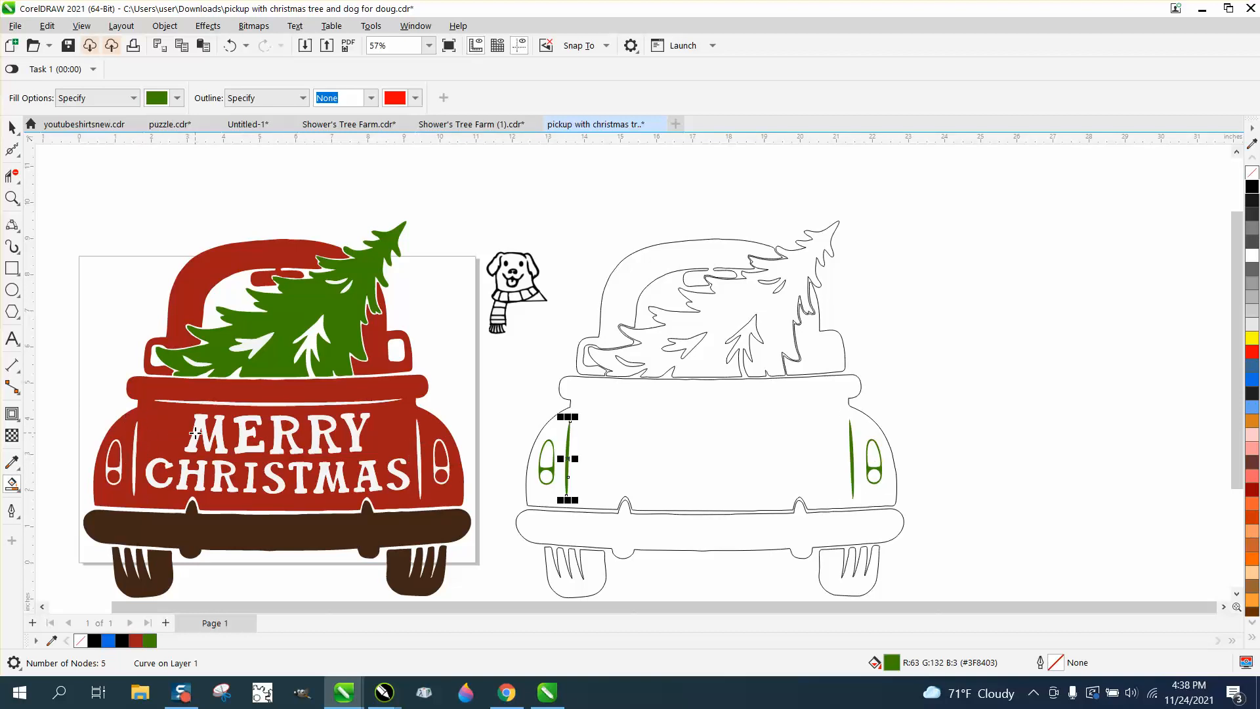
Step: Recreate the letters M, E, R, R, Y of MERRY on the outline truck's tailgate
left_click(196, 434)
key("Right")
left_click(242, 431)
key("Right")
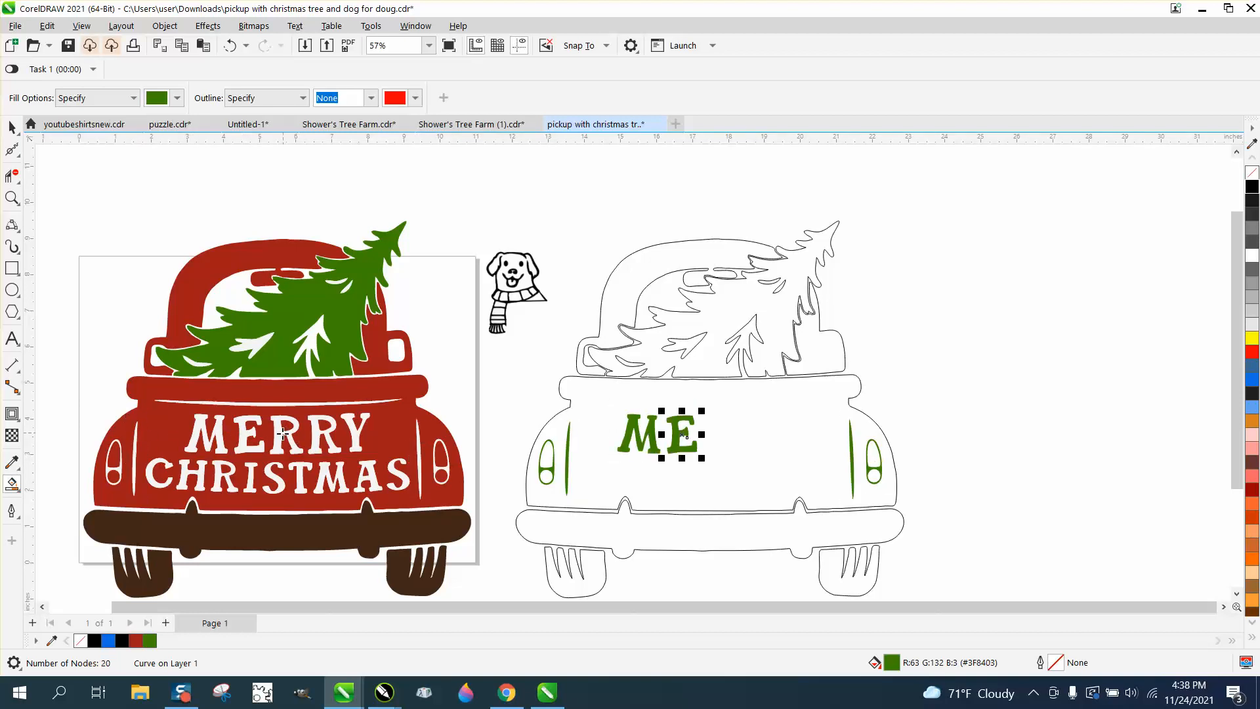
left_click(282, 434)
key("Right")
left_click(322, 435)
key("Right")
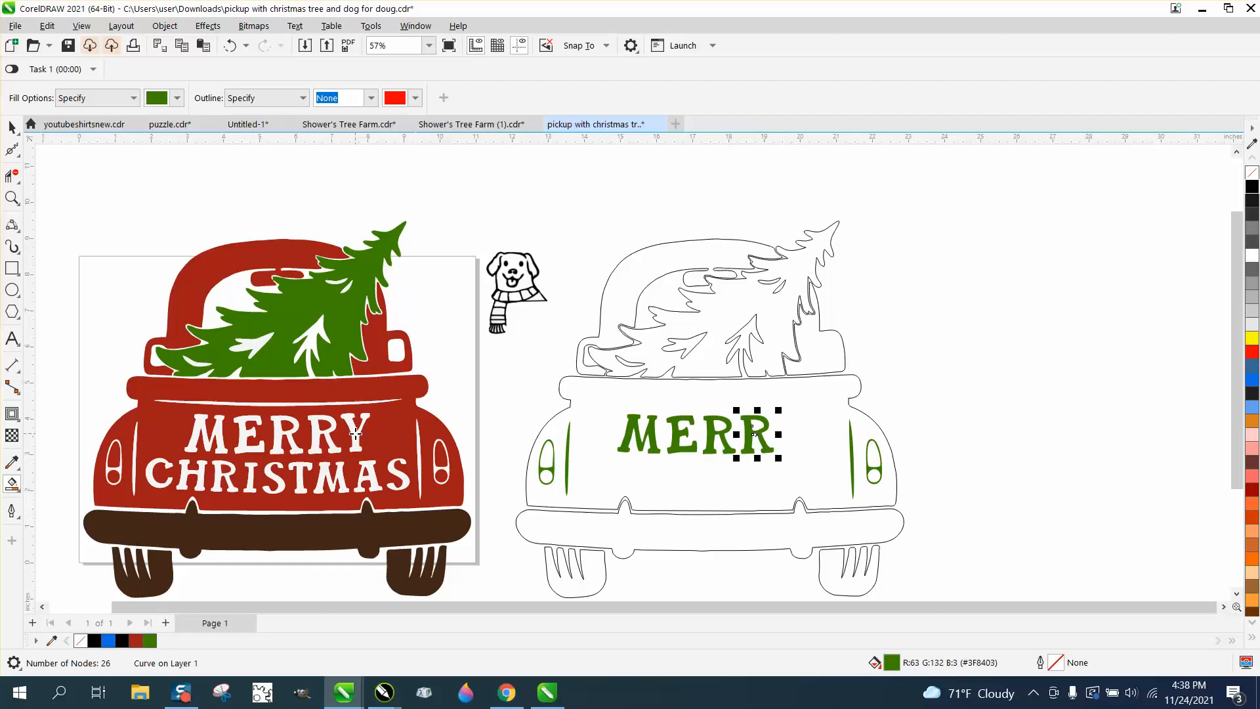
left_click(355, 433)
key("Right")
Step: Recreate the S, A, M and T of CHRISTMAS on the outline truck
left_click(392, 467)
key("Right")
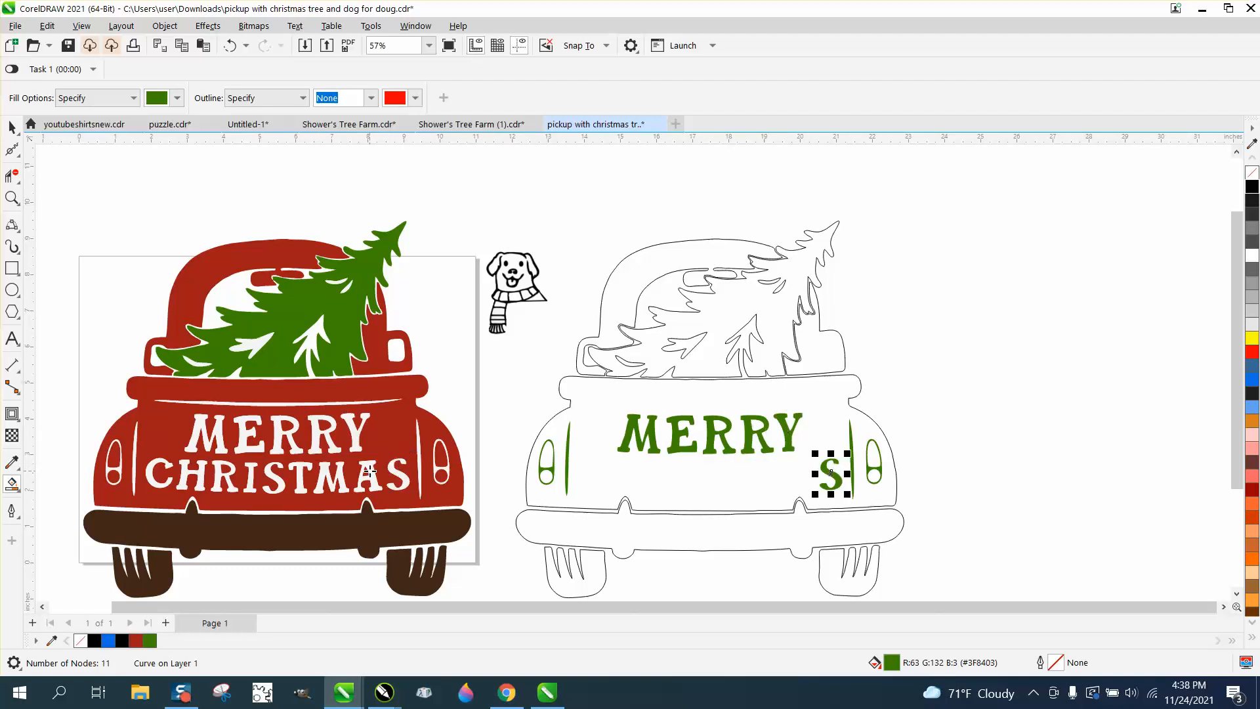
left_click(346, 471)
key("Right")
left_click(340, 471)
key("Right")
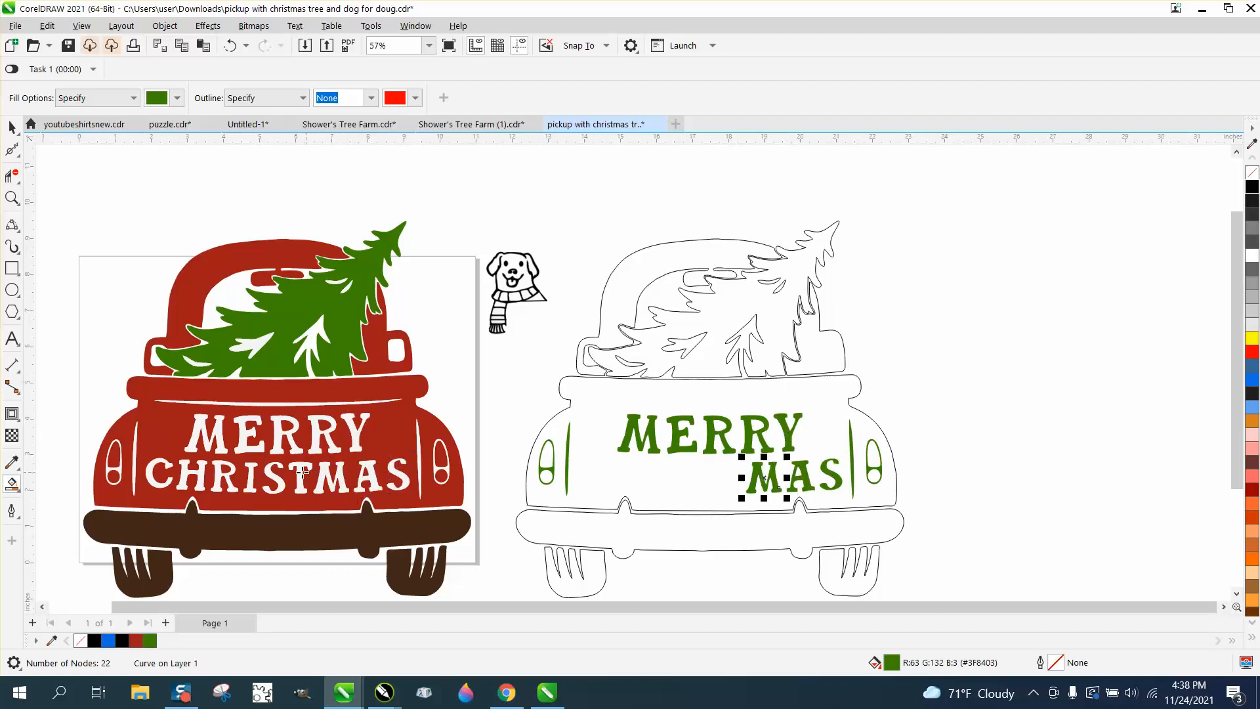
left_click(279, 473)
key("Right")
Step: Add the S, I, R and H of CHRISTMAS plus the surrounding body shape to the outline truck
left_click(272, 476)
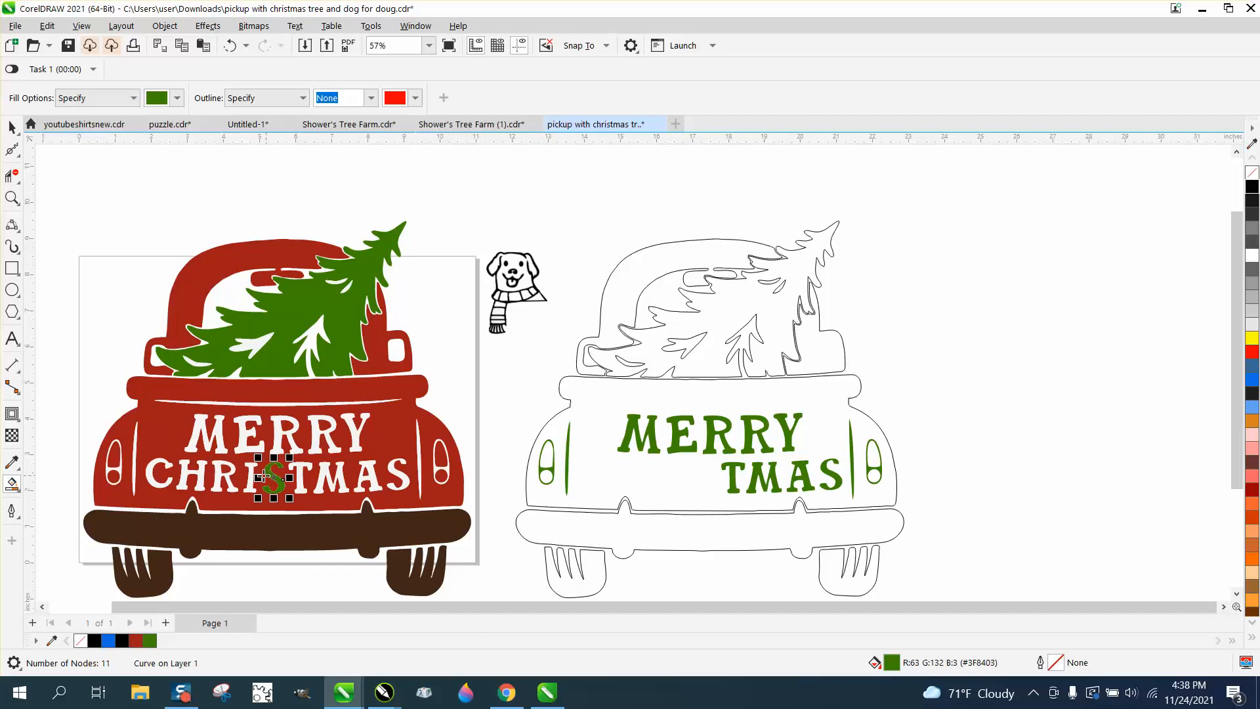
key("Right")
left_click(246, 473)
key("Right")
left_click(216, 472)
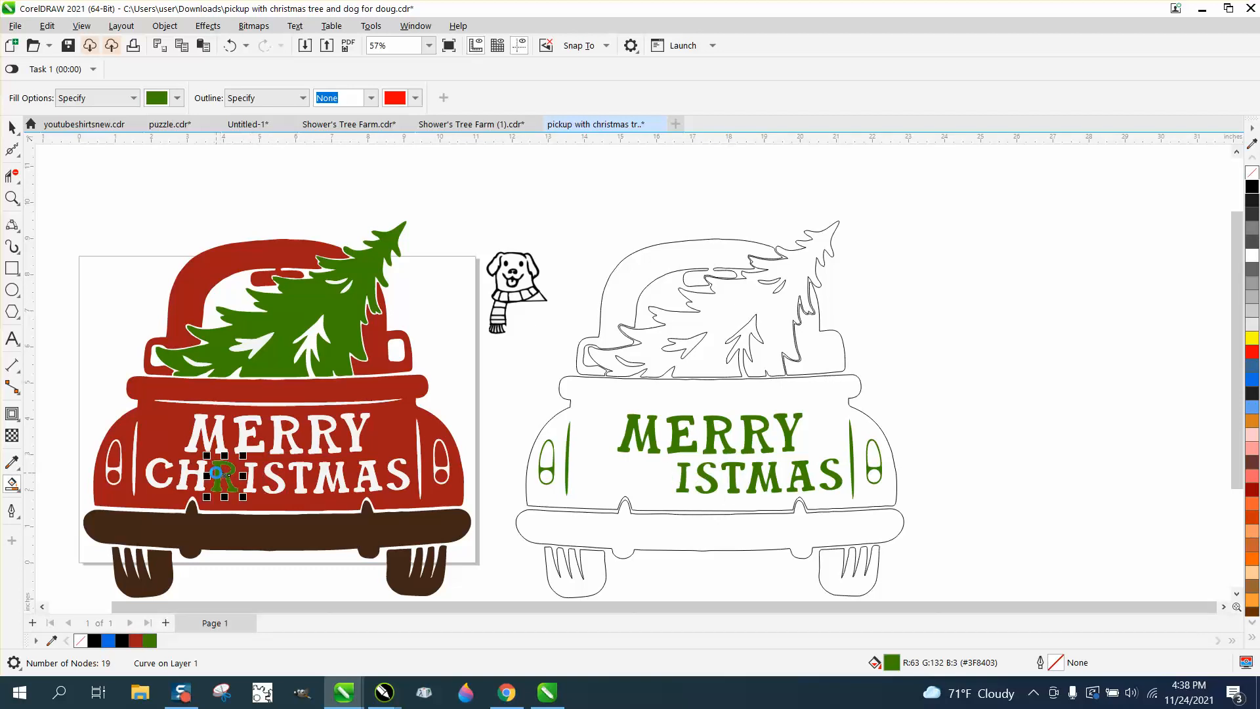
key("Right")
left_click(188, 473)
key("Right")
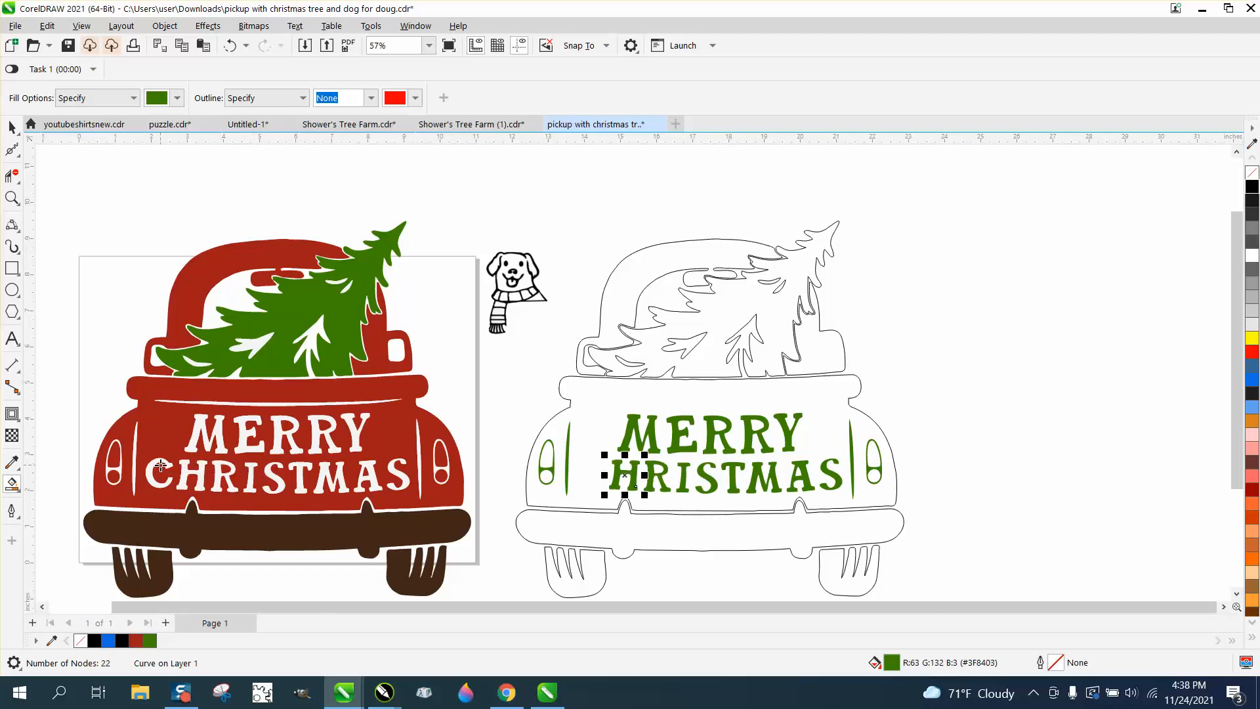
left_click(161, 466)
key("Right")
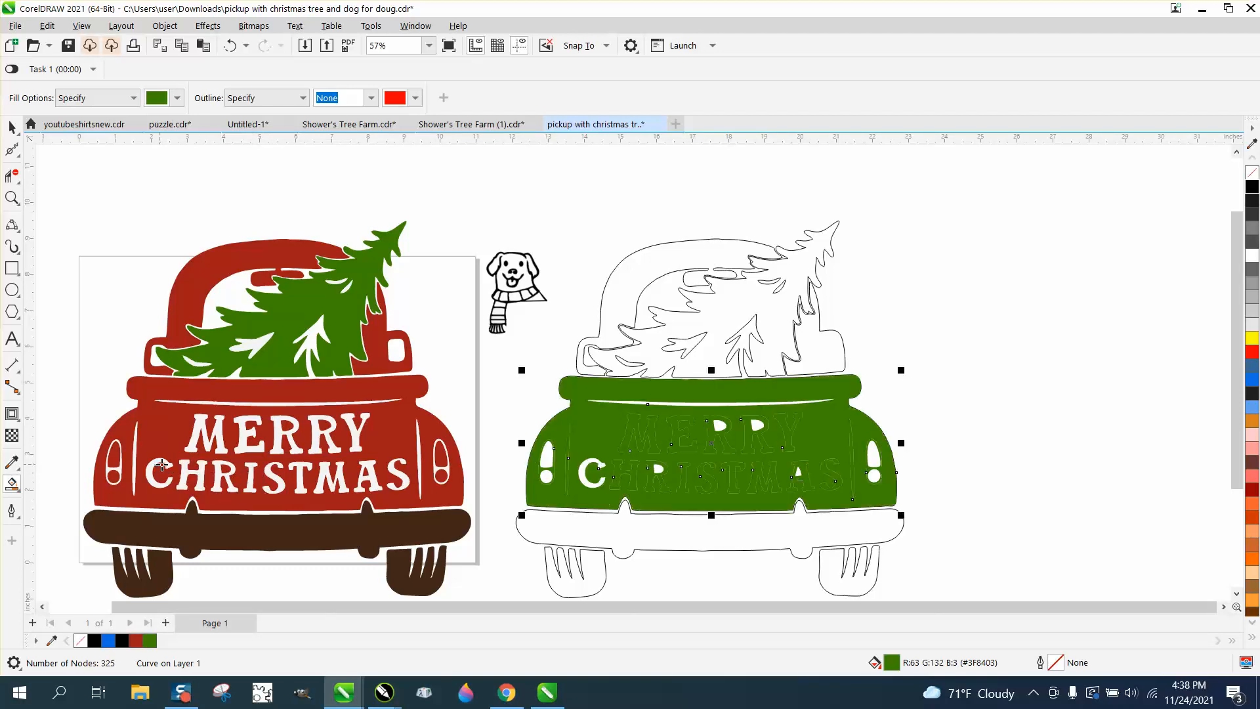
Step: Replace the body shape with the C of CHRISTMAS, then make all lettering and trim unfilled with black outlines
left_click(230, 45)
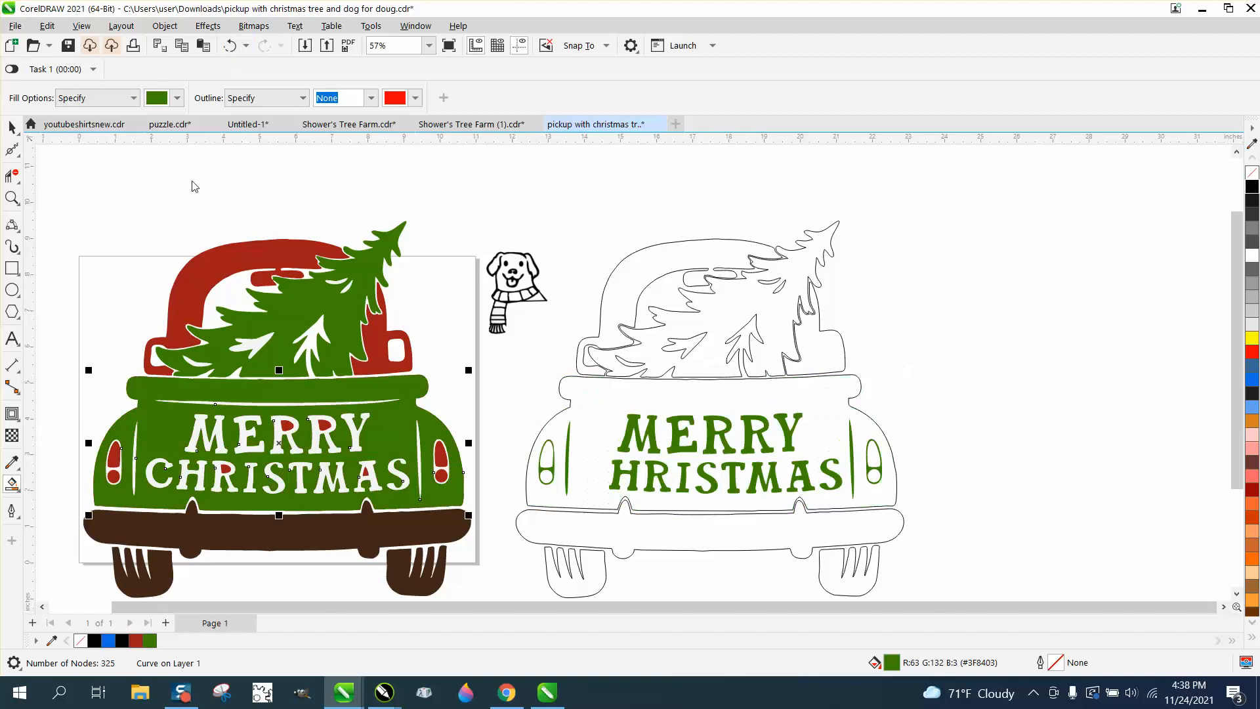
left_click(150, 470)
key("Right")
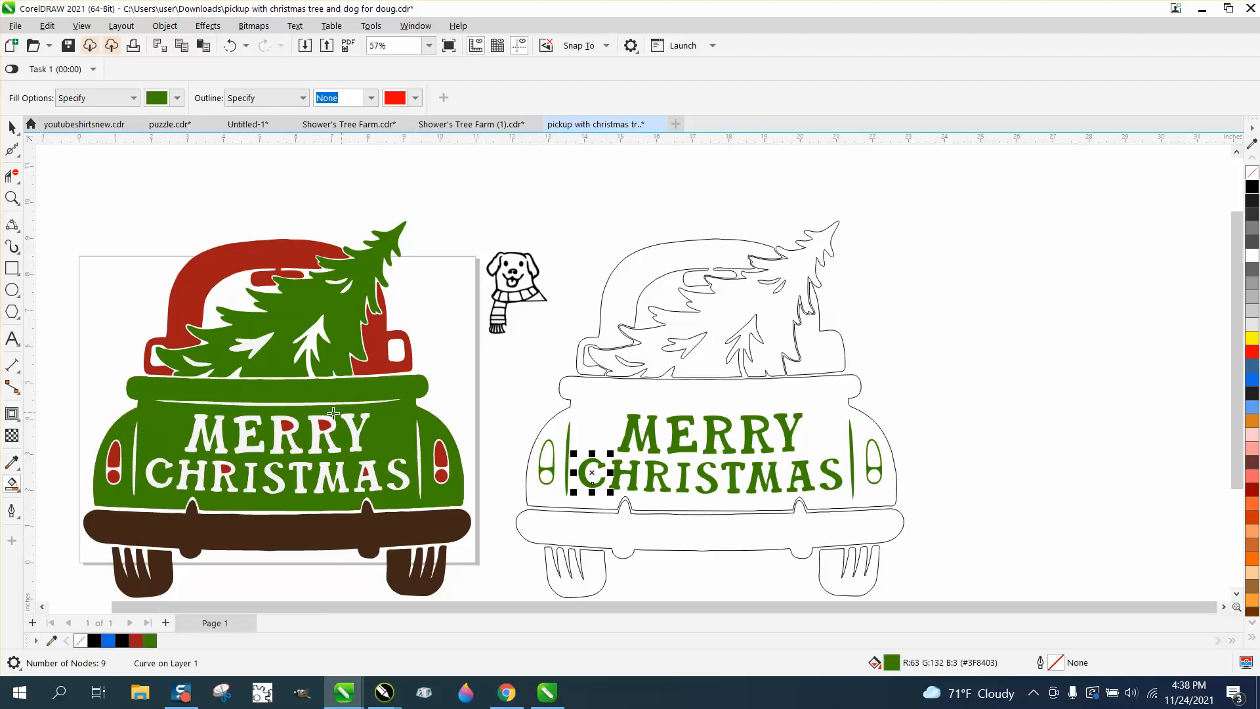
left_click(19, 130)
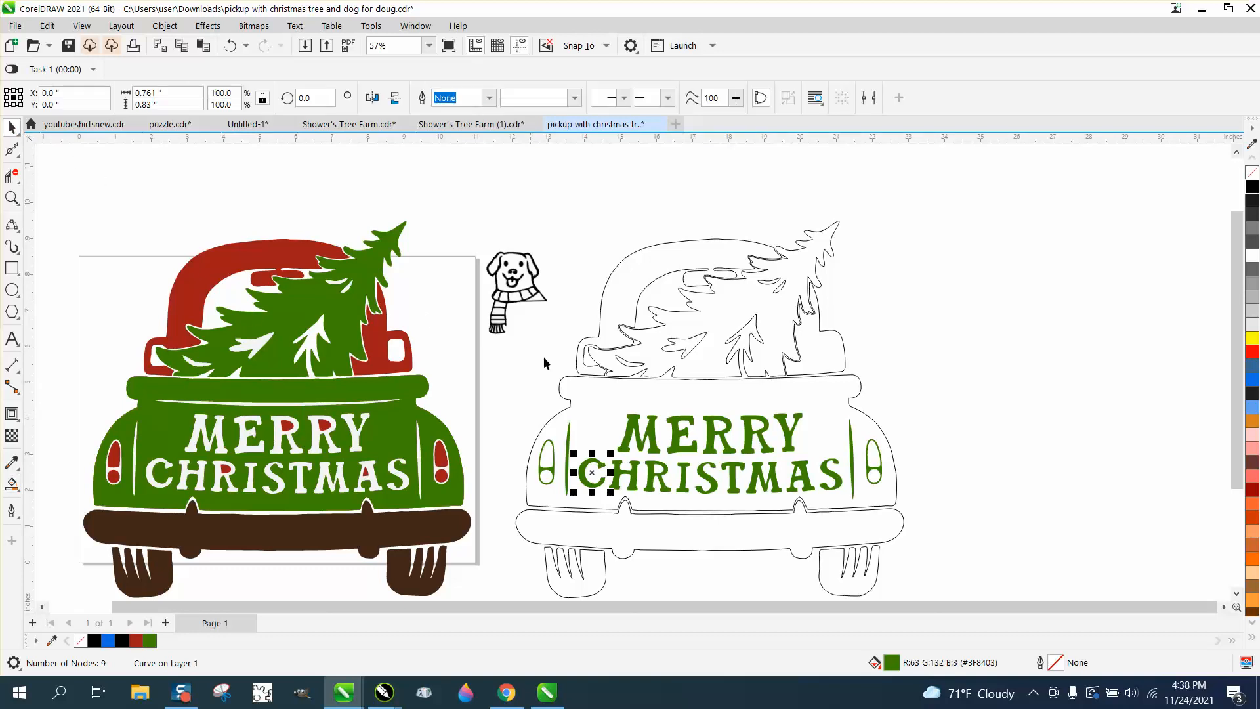
left_click_drag(486, 390, 899, 515)
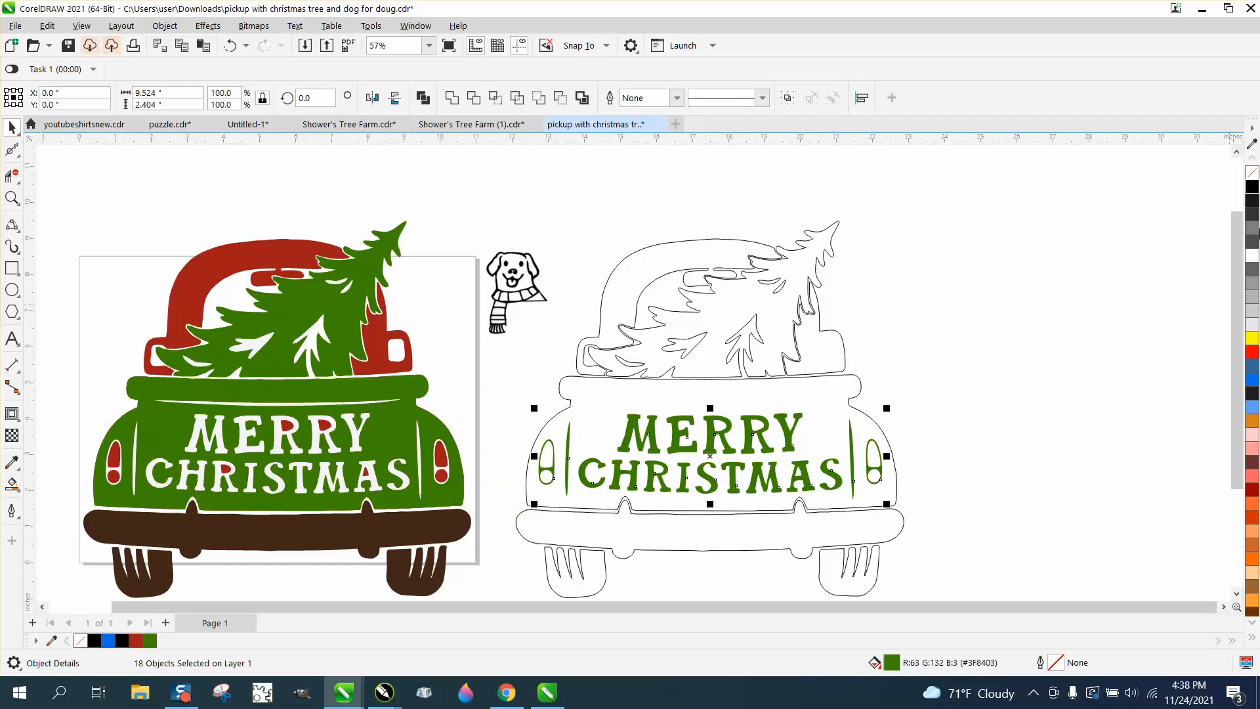
left_click(1252, 172)
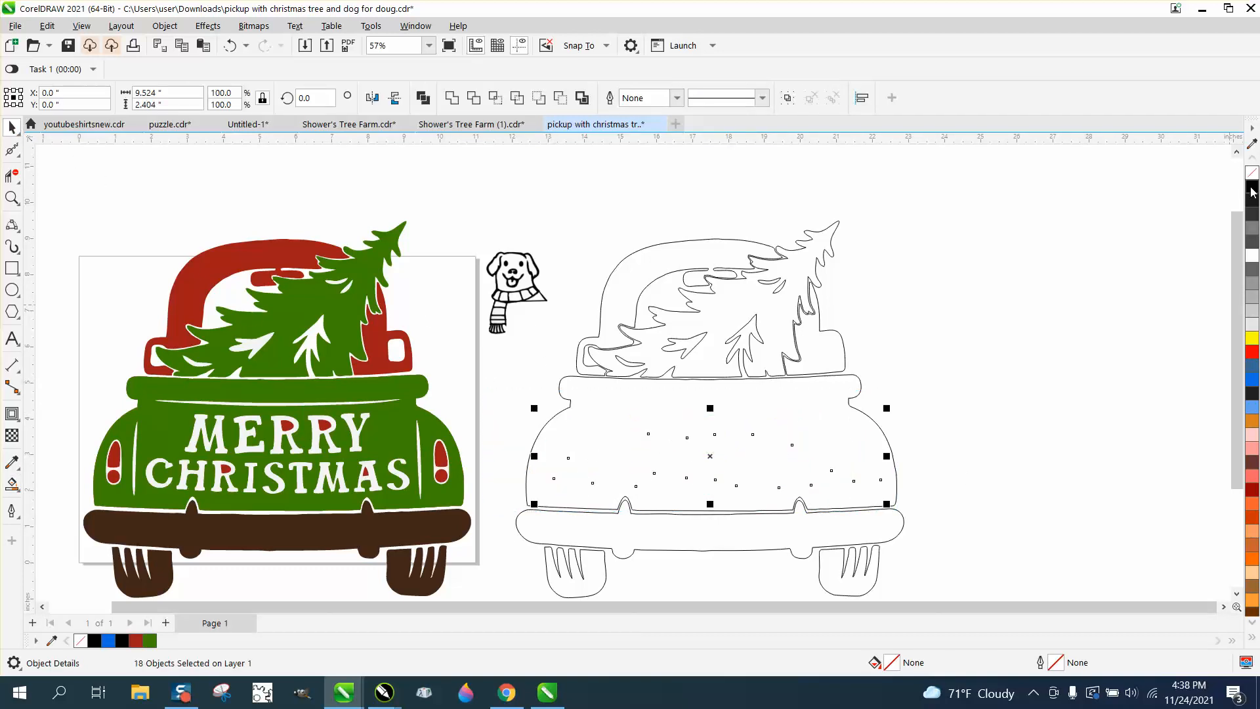
right_click(1251, 186)
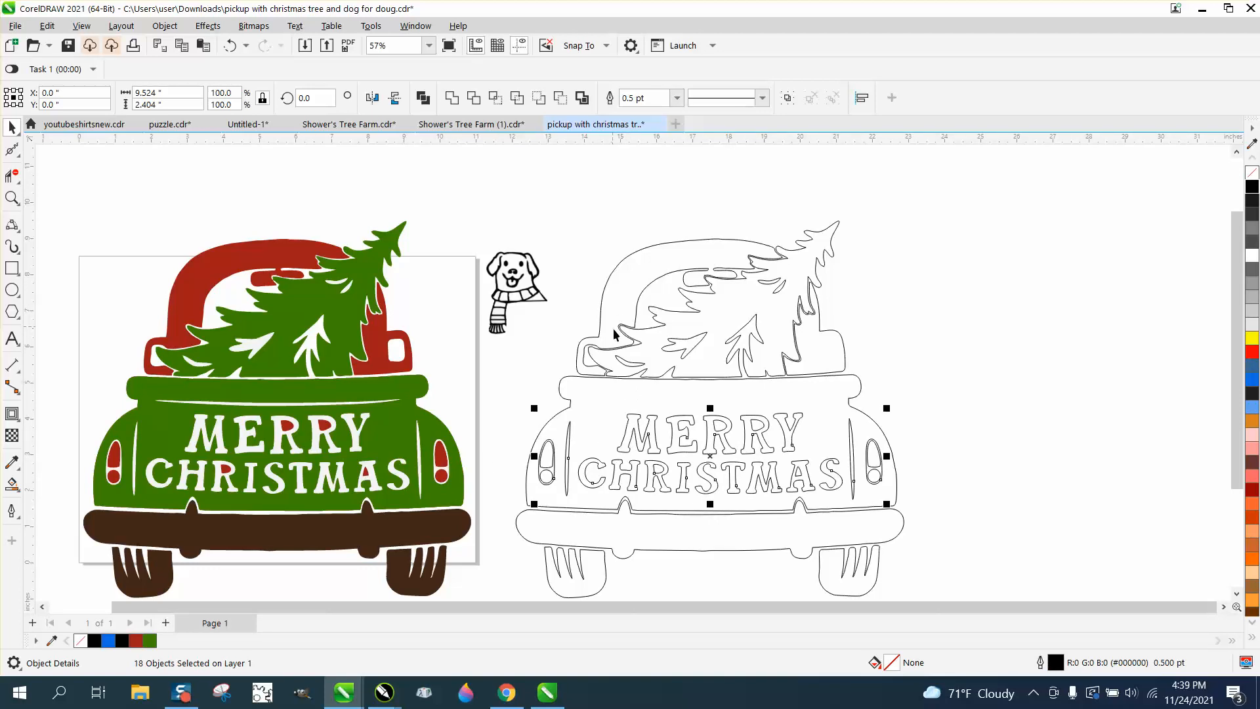
Step: Add the cab window to the outline truck as an unfilled shape with a black outline
left_click(11, 483)
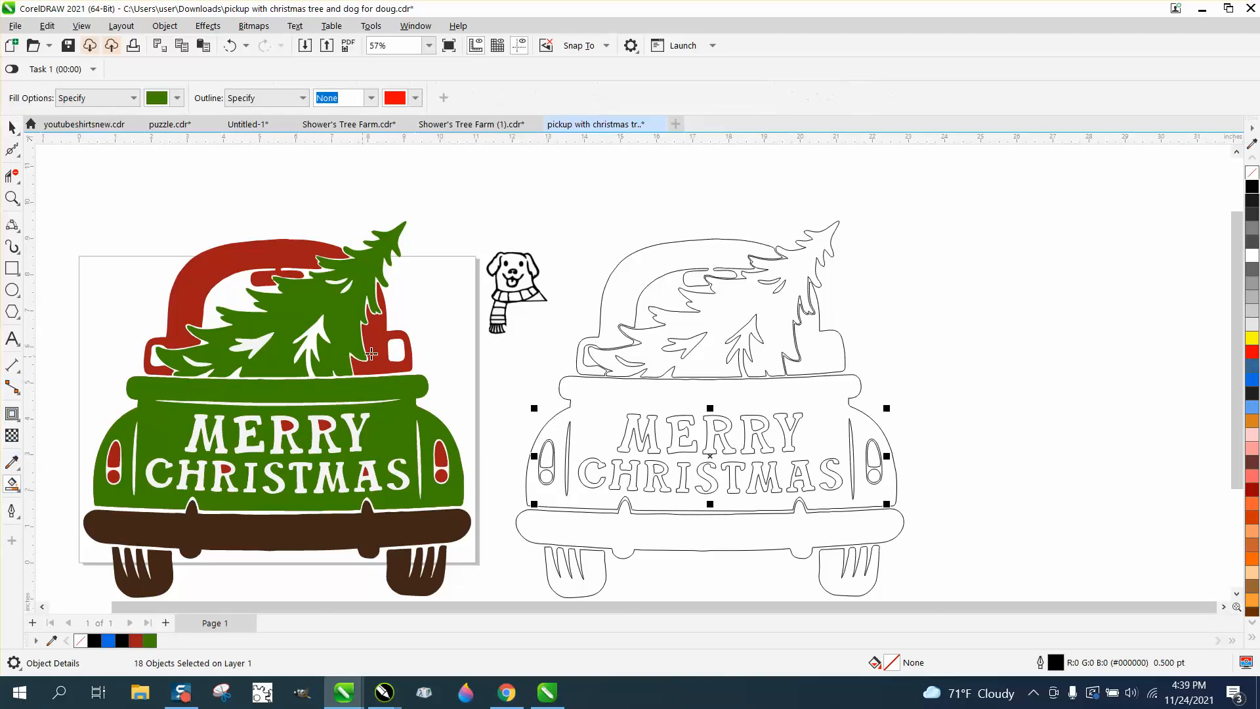
left_click(396, 349)
left_click_drag(396, 349, 829, 349)
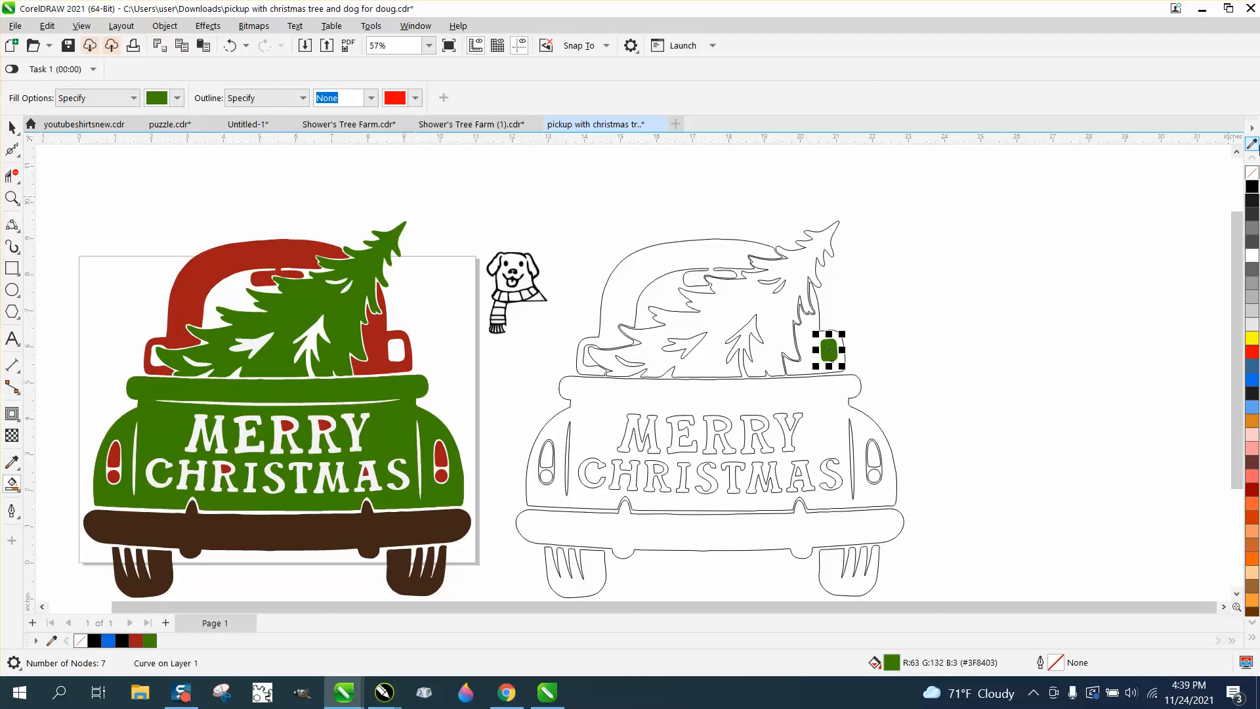
left_click(1252, 173)
right_click(1252, 186)
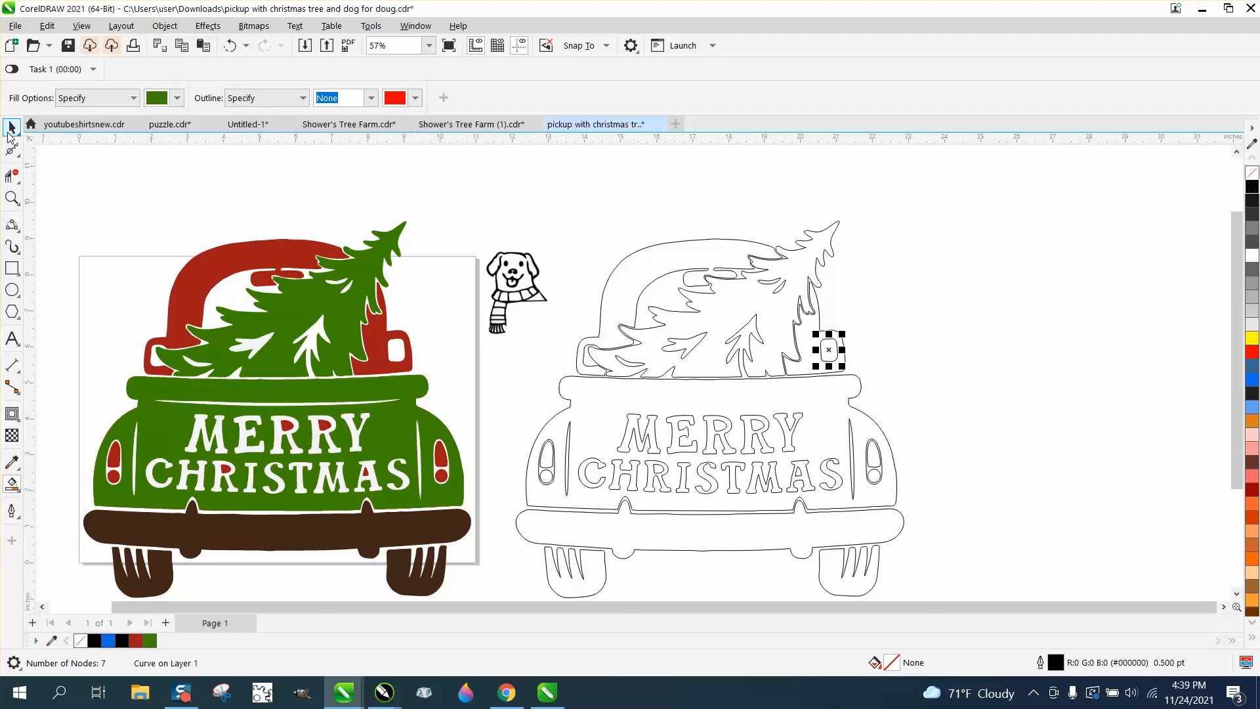
Step: Move the dog graphic 12 inches right, beside the outline truck
left_click(11, 127)
left_click_drag(467, 222, 567, 339)
key("Right")
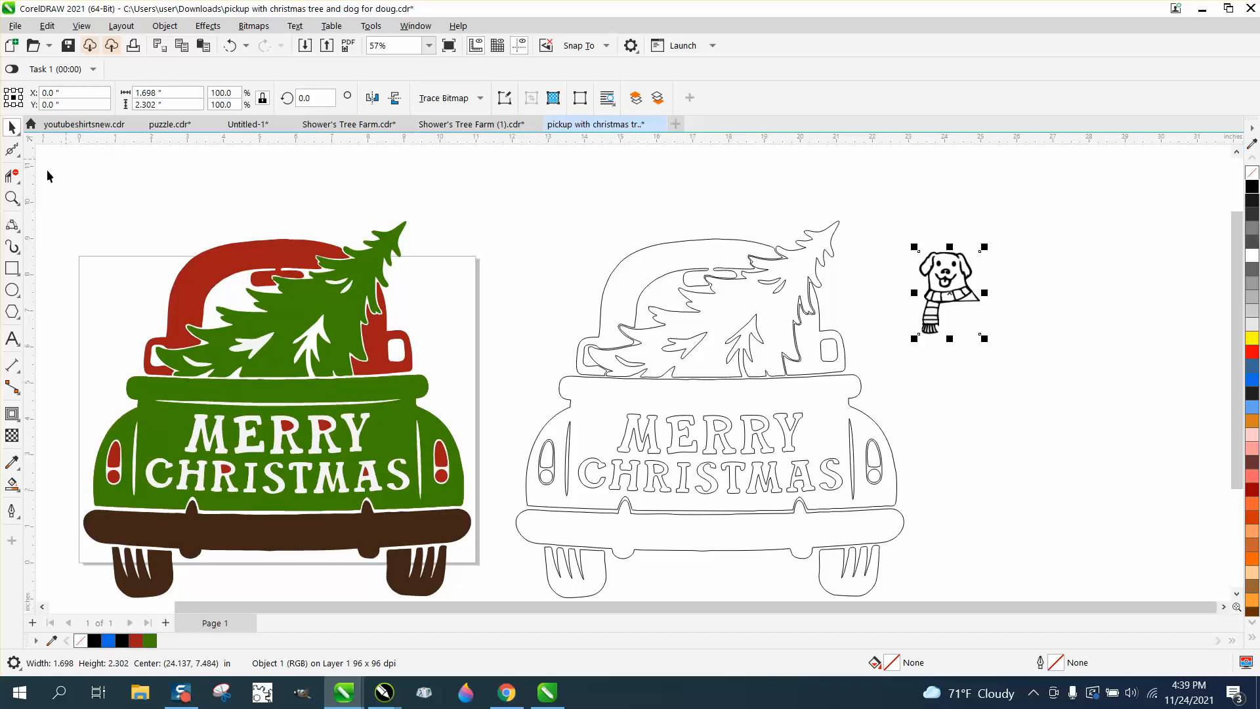
Step: Test a yellow rectangle behind the dog using To Back of Page, then delete it
left_click(12, 268)
left_click_drag(898, 225, 1003, 341)
left_click(1252, 337)
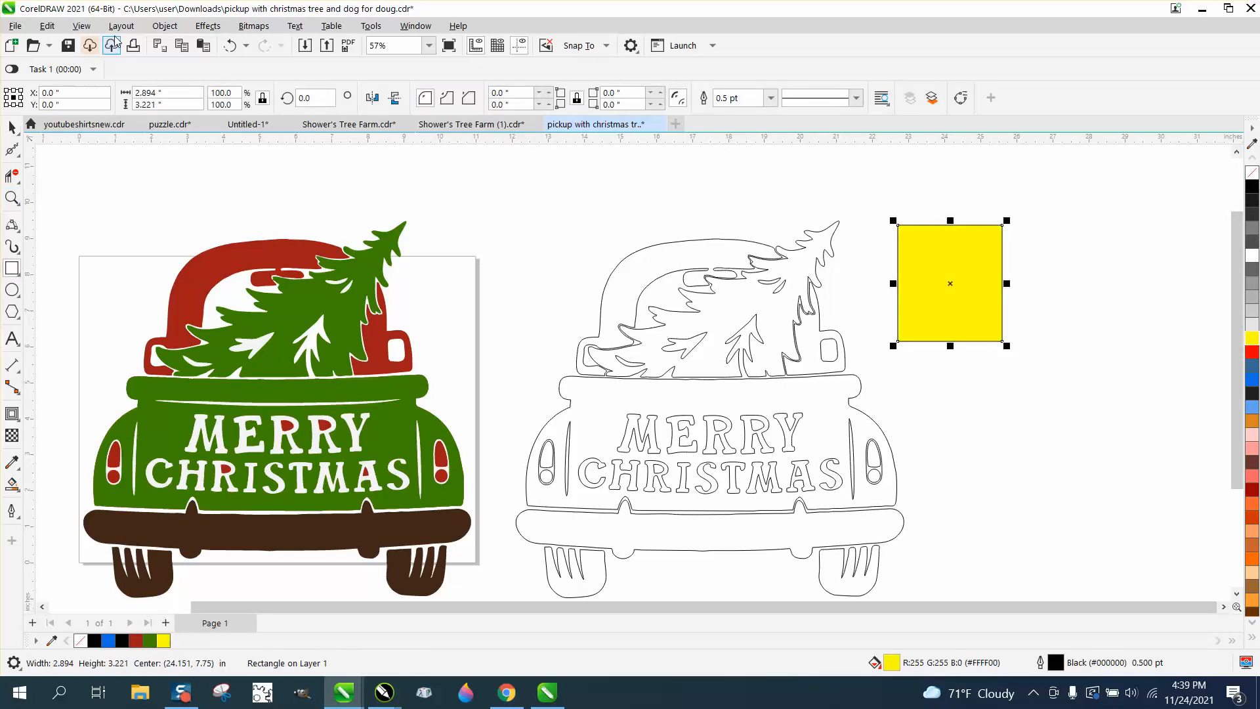
left_click(164, 30)
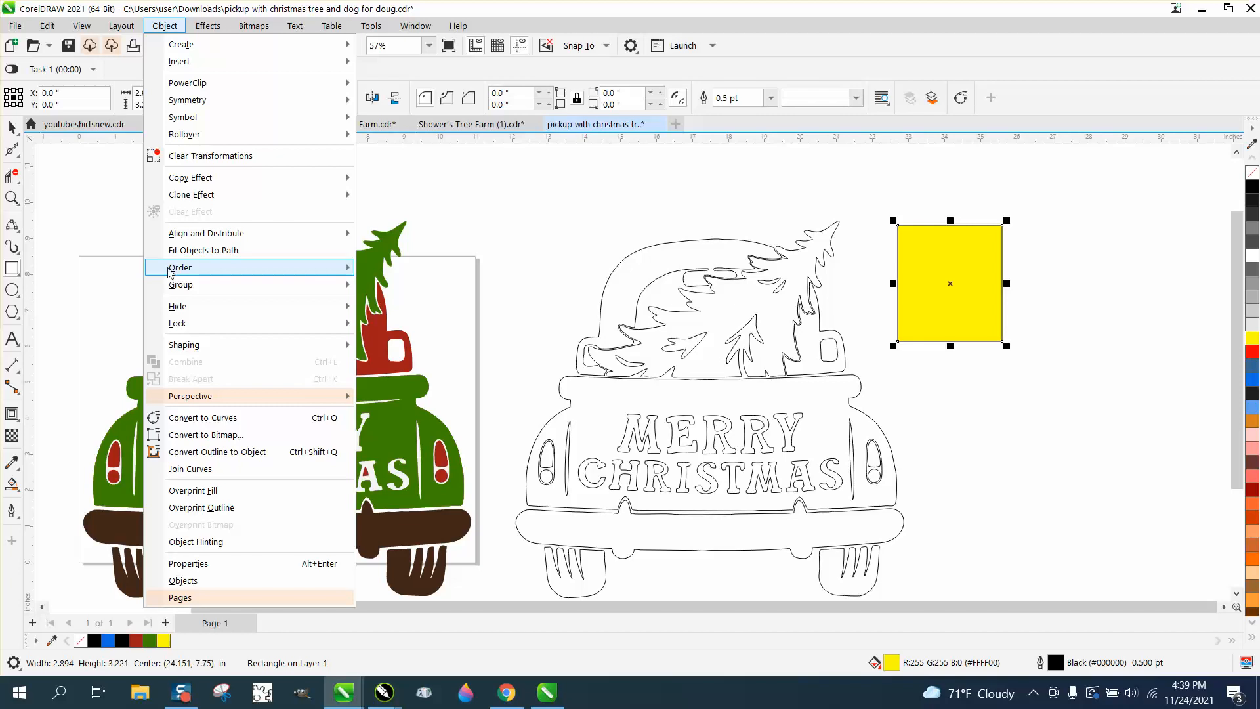
mouse_move(315, 267)
left_click(423, 297)
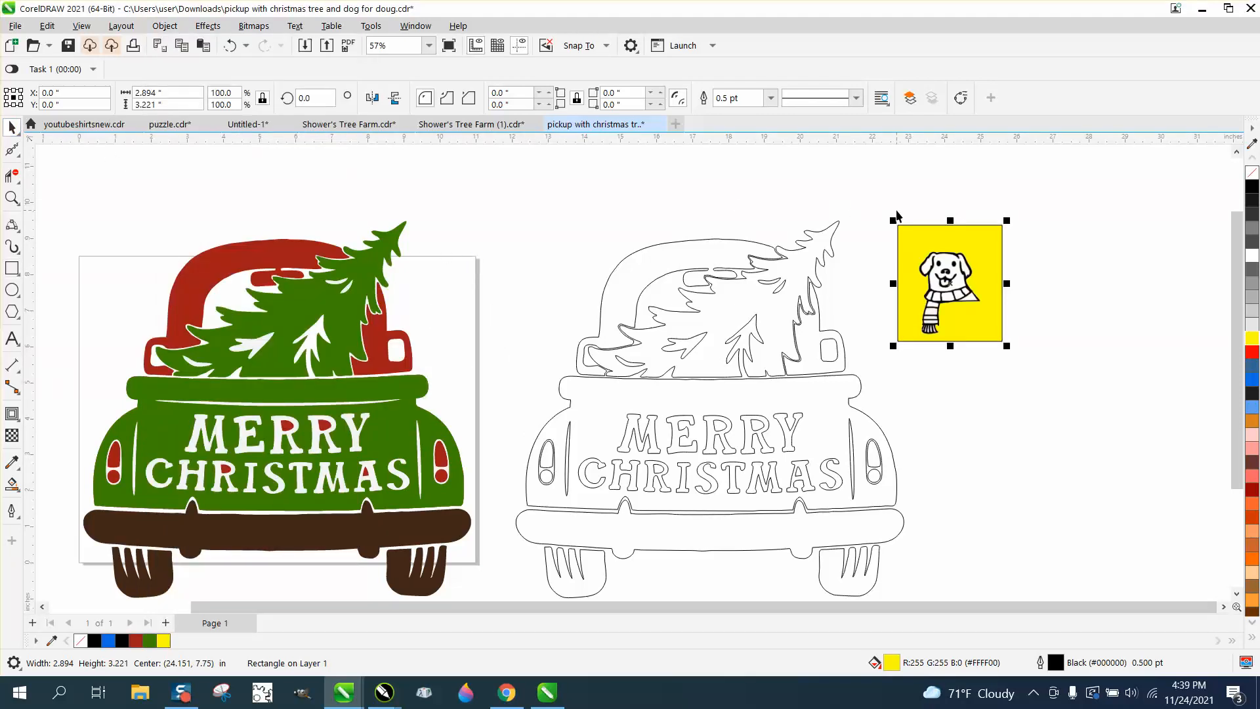
key("Delete")
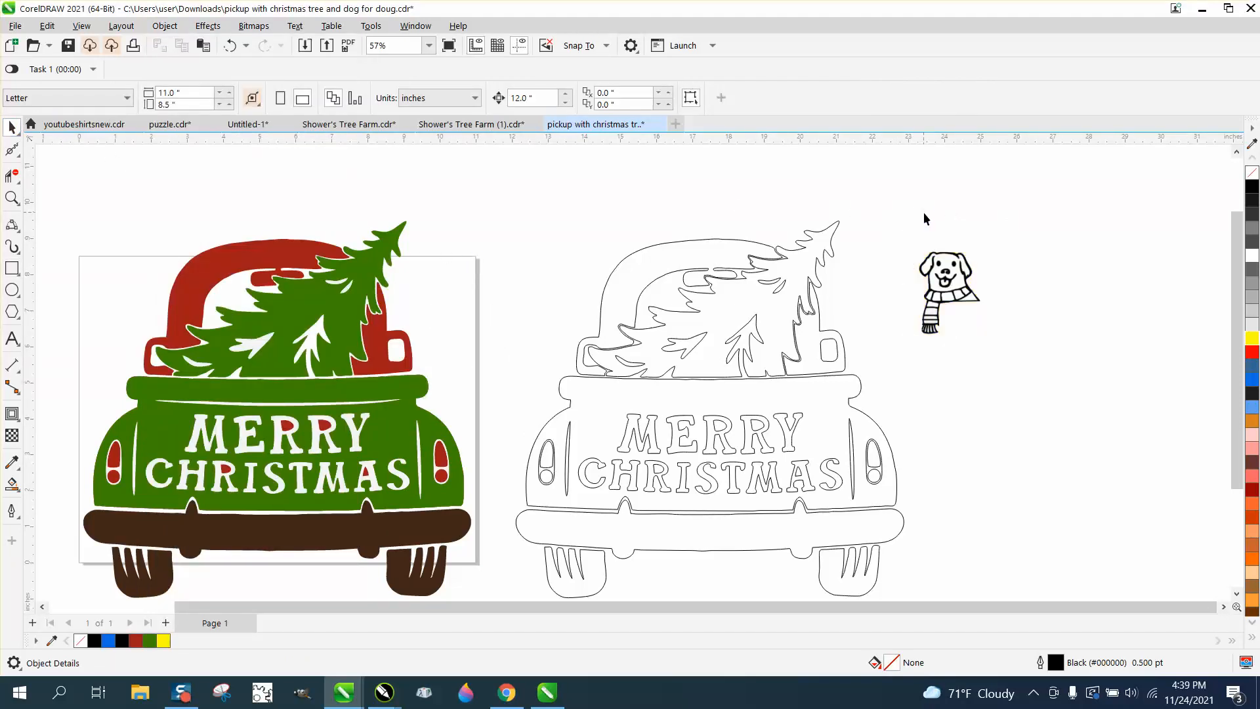
Step: Zoom in closely on the dog bitmap and check its selection
left_click(11, 197)
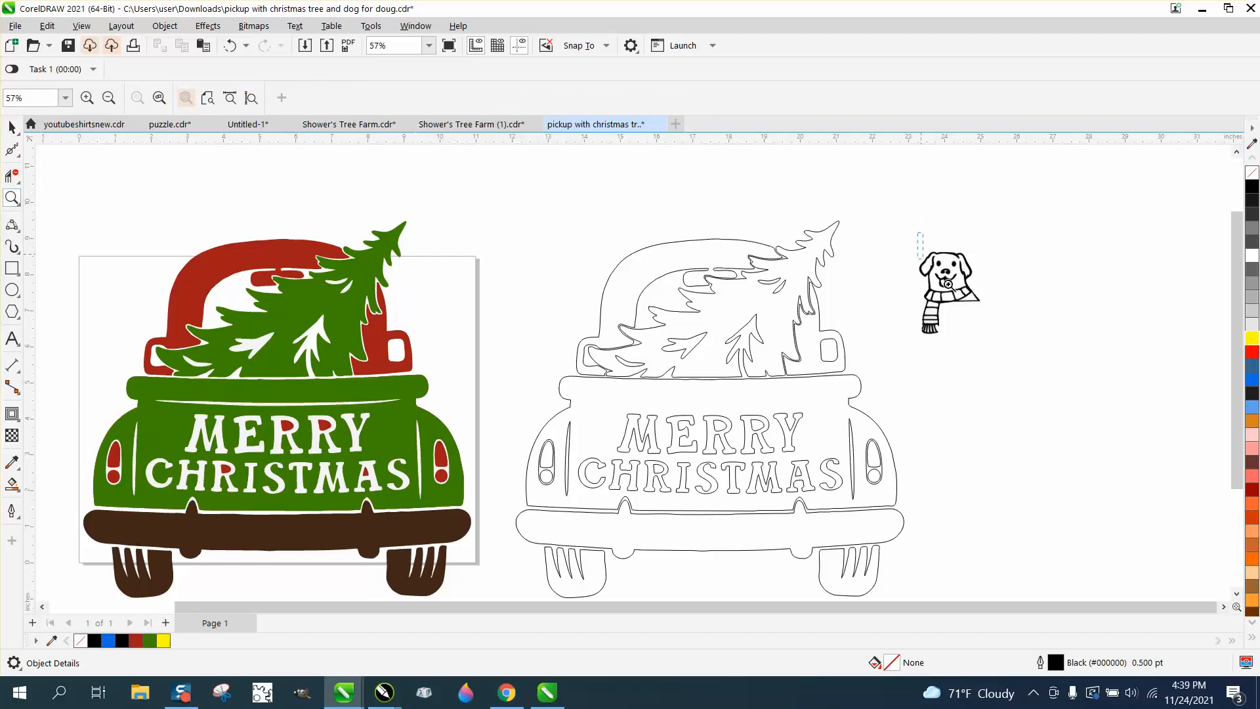
left_click_drag(921, 239, 1017, 322)
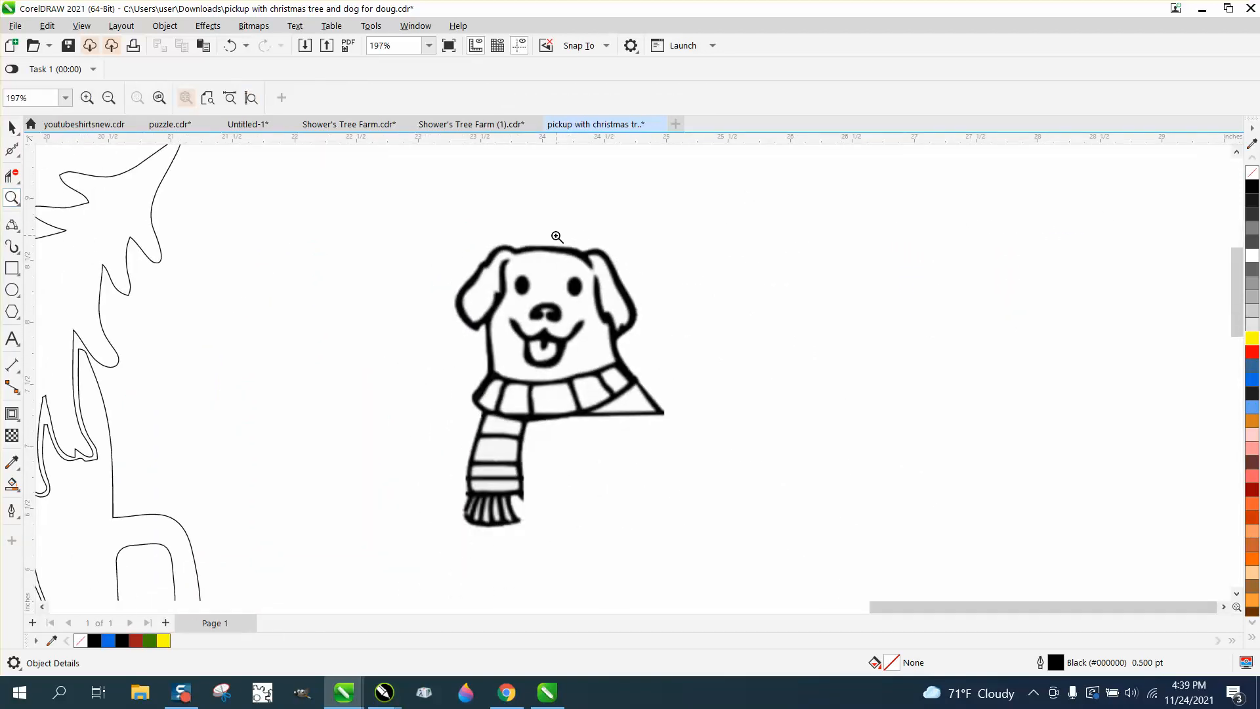
left_click(11, 127)
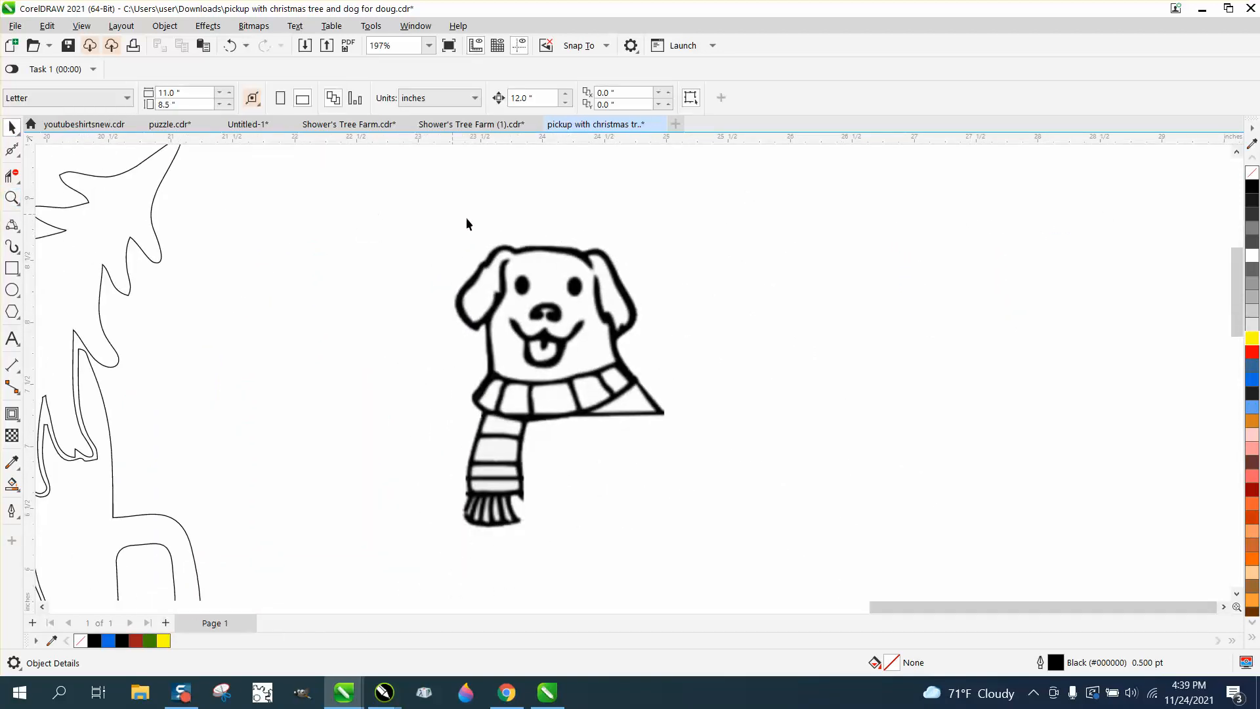
left_click(532, 249)
scroll(522, 212, "down", 2)
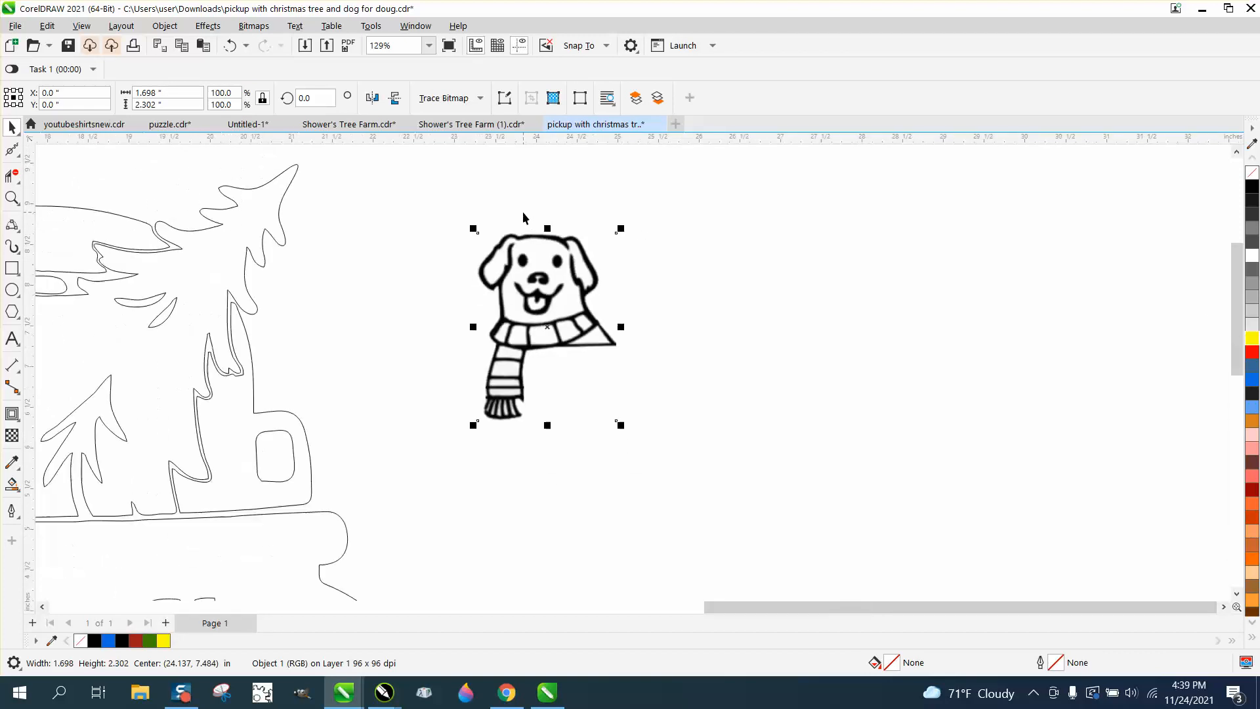
left_click(564, 193)
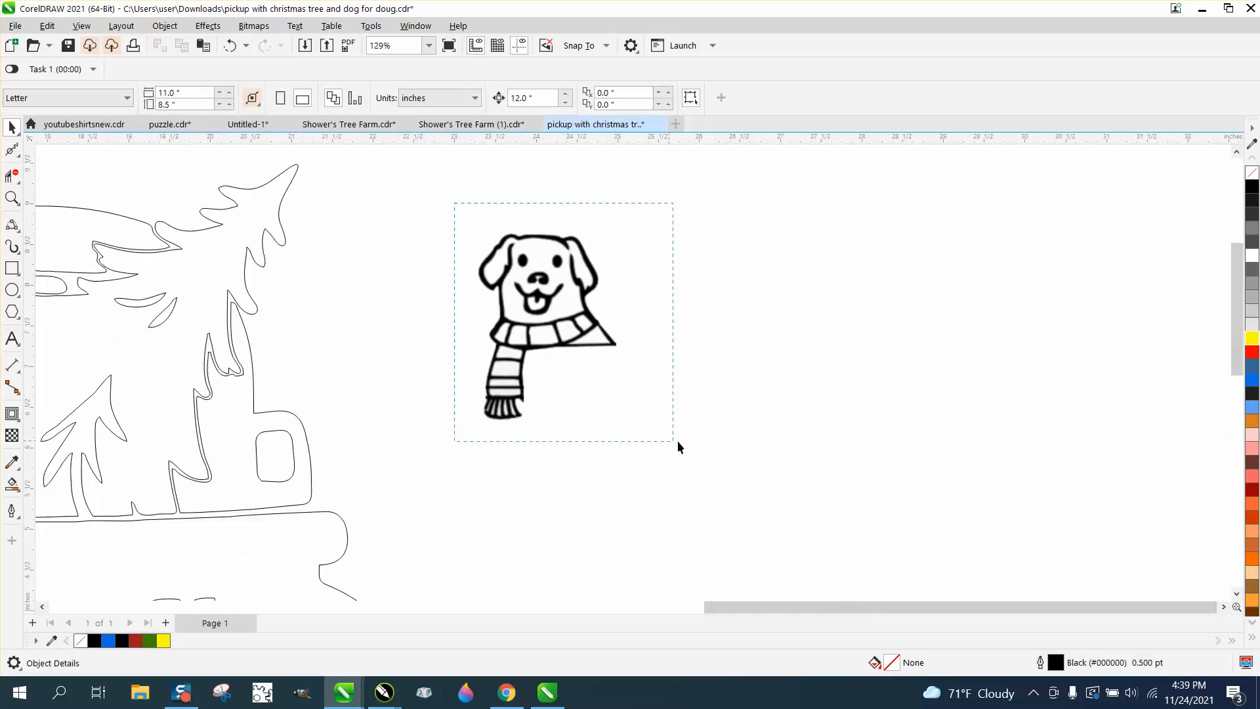
left_click_drag(454, 203, 678, 447)
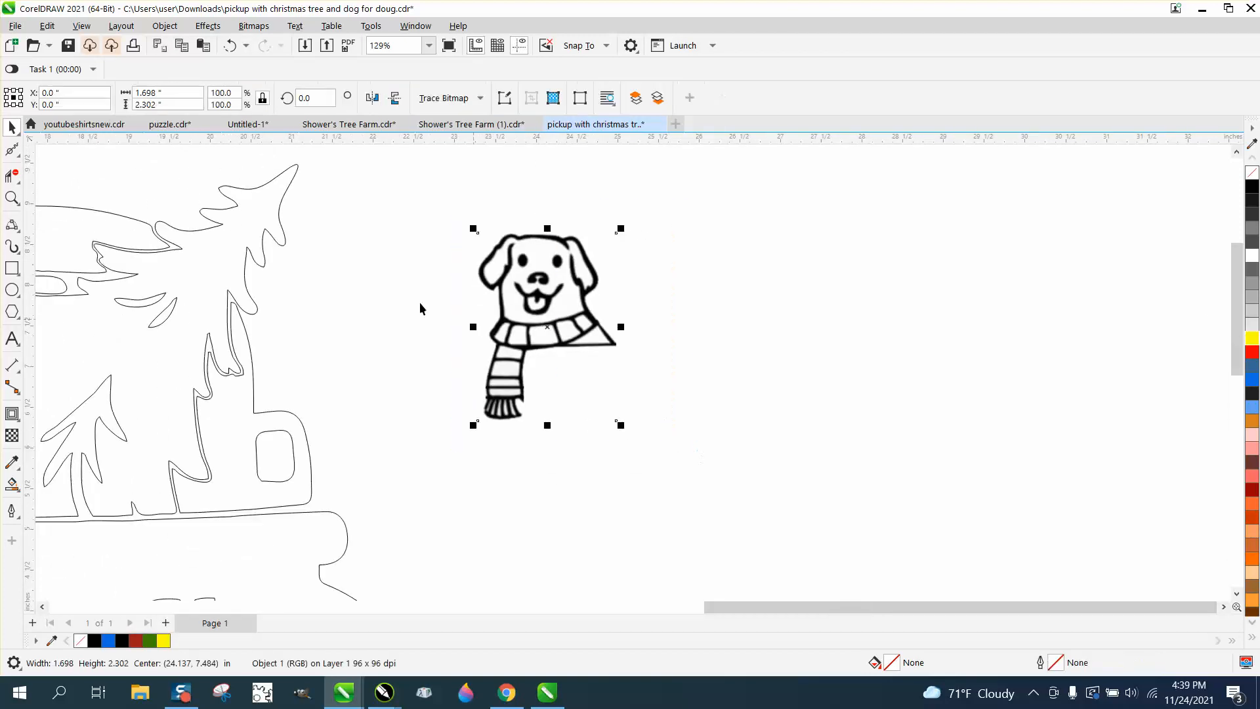
left_click(366, 263)
Step: Set the nudge distance to 2 inches and reselect the dog bitmap
left_click(529, 99)
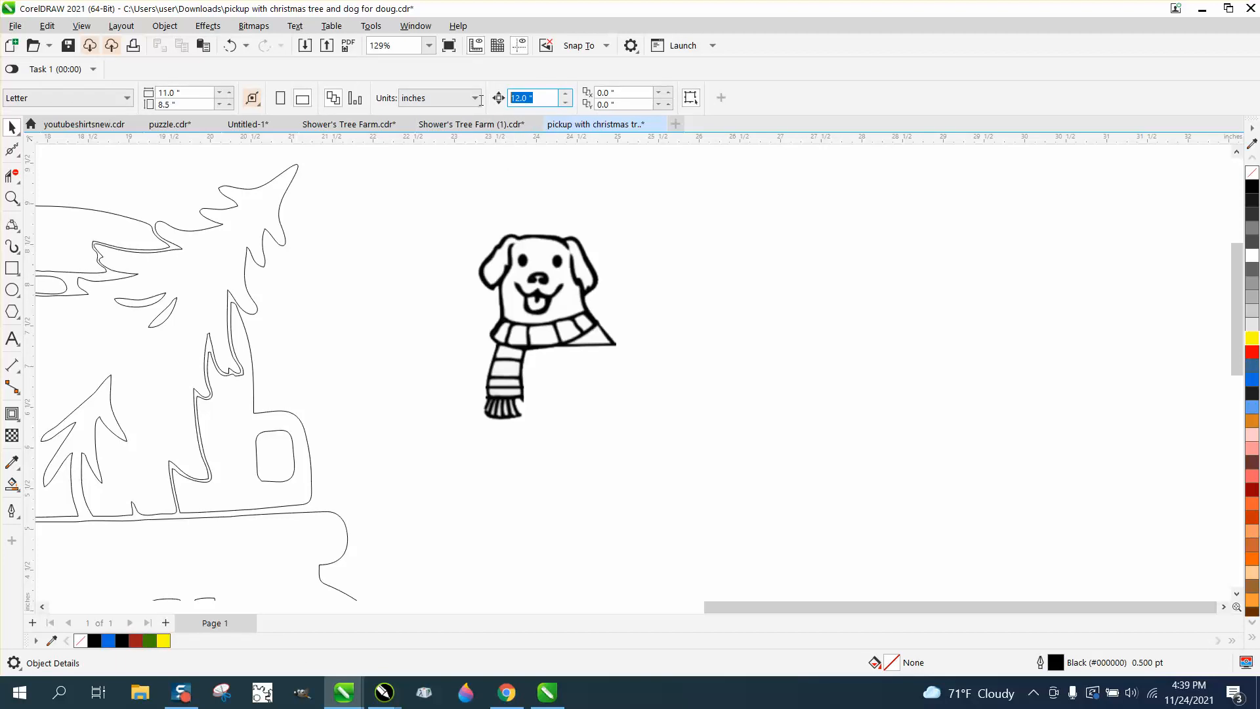
type("2")
mouse_move(426, 220)
left_mouse_down()
mouse_move(585, 403)
mouse_move(698, 438)
left_mouse_up()
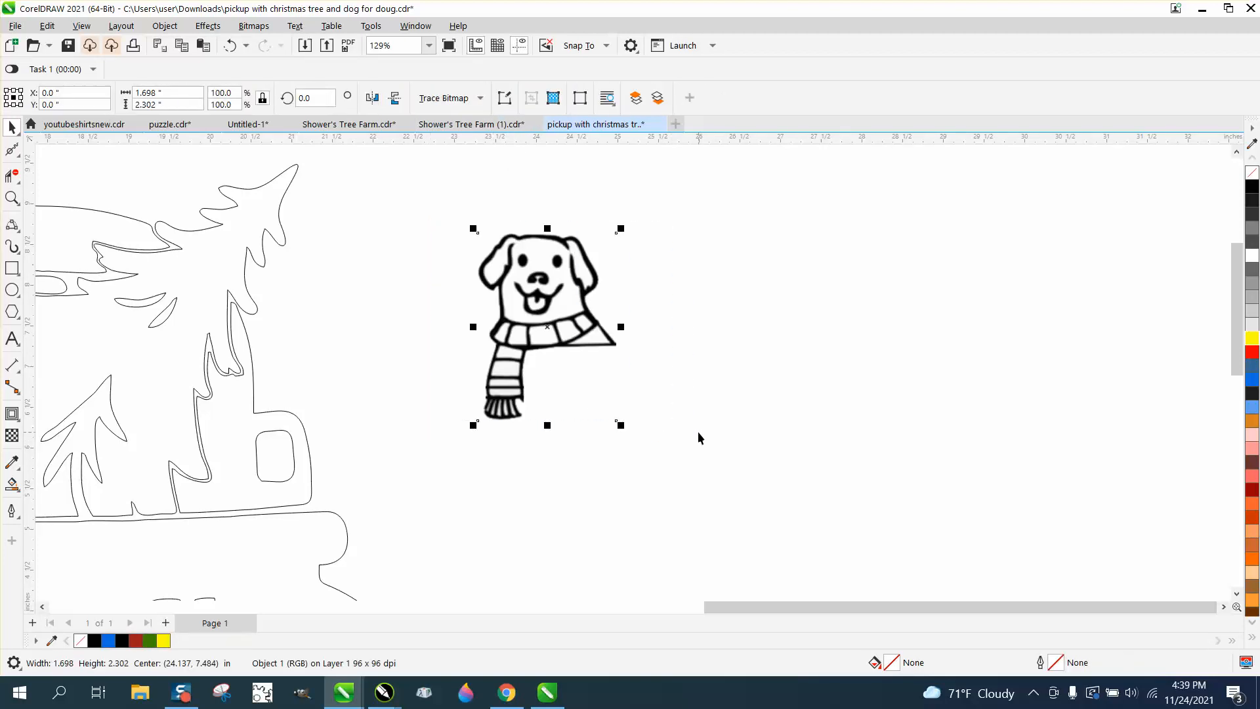
Step: Trace the dog bitmap with Outline Trace > Clipart and accept the PowerTRACE settings
left_click(479, 98)
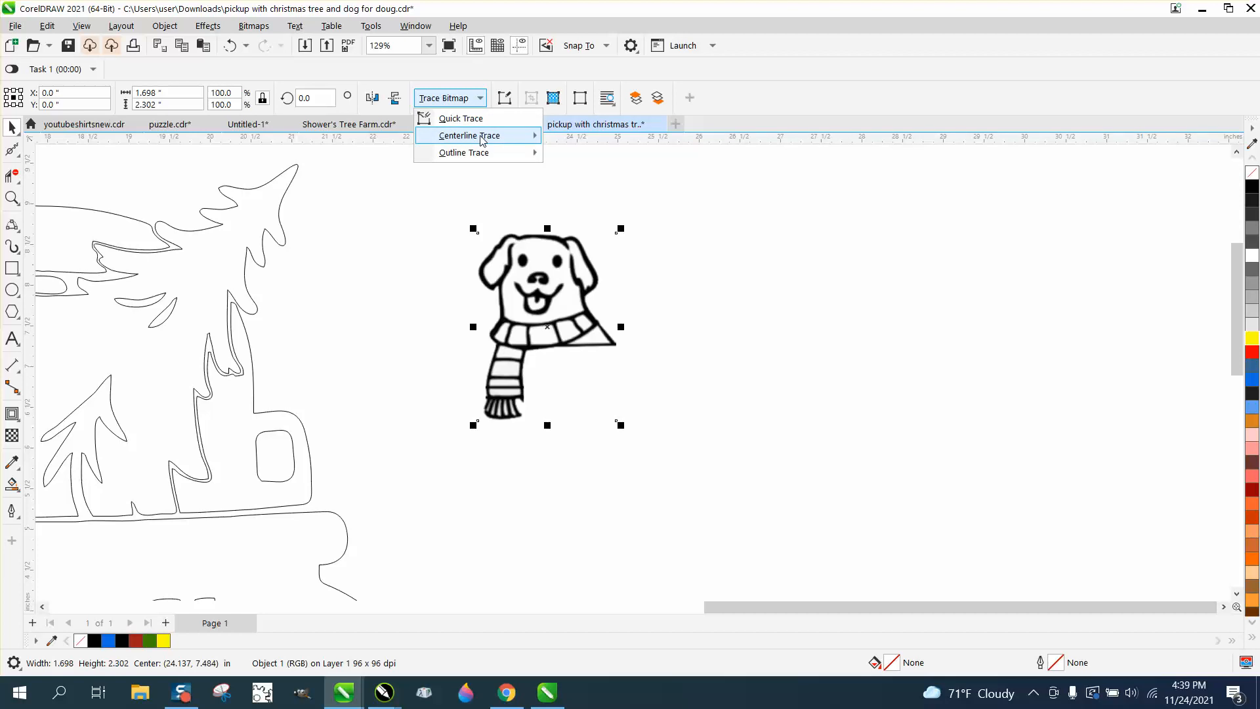
mouse_move(475, 158)
left_click(578, 205)
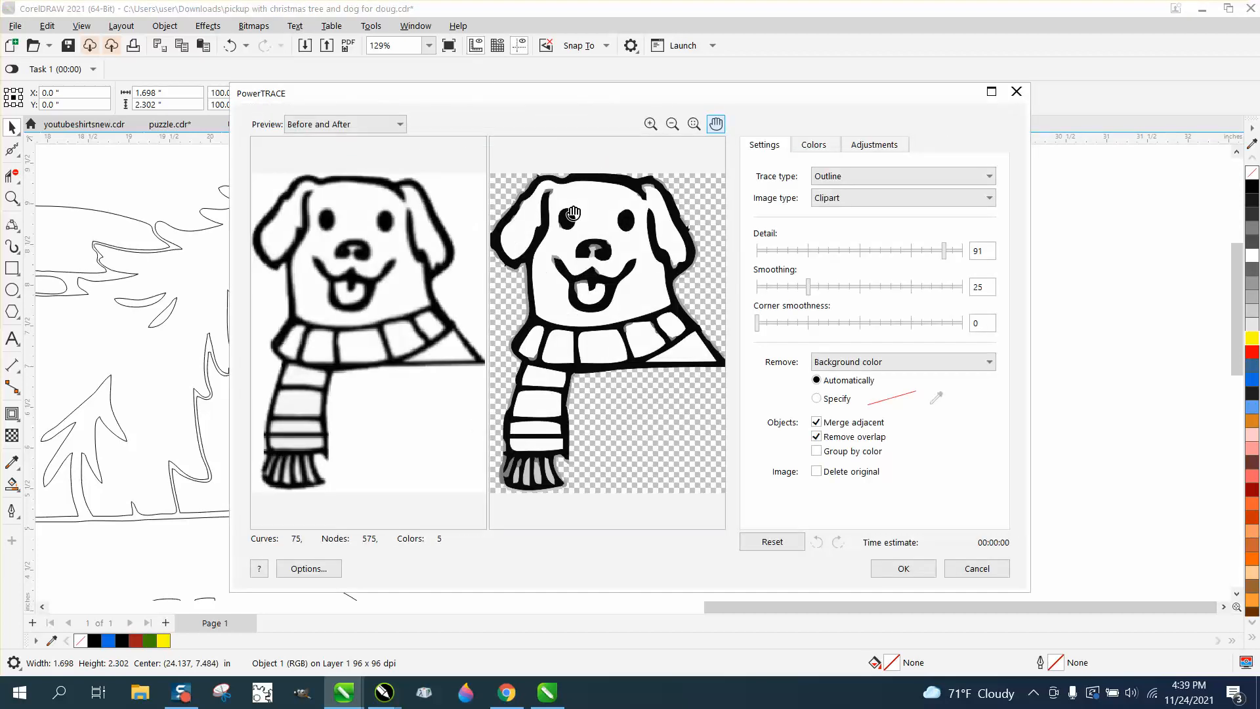
left_click(918, 575)
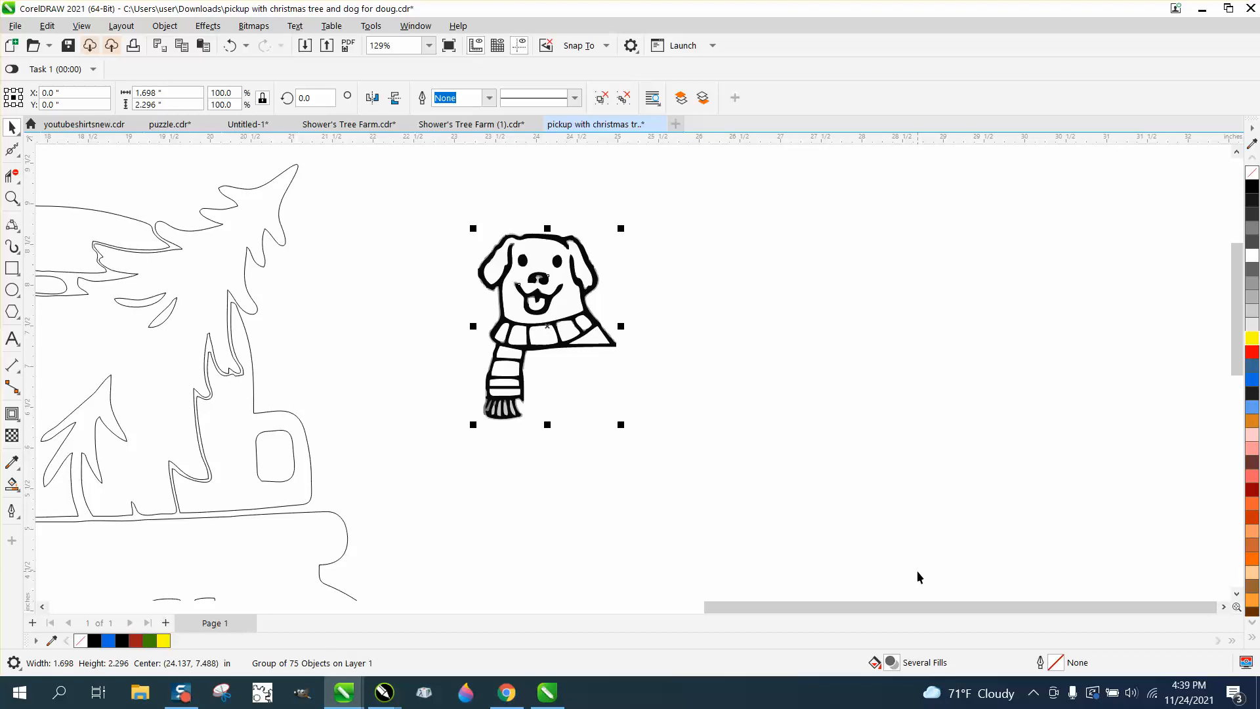
Step: Nudge the traced dog group 2 inches right, zoom in, and ungroup it
key("Right")
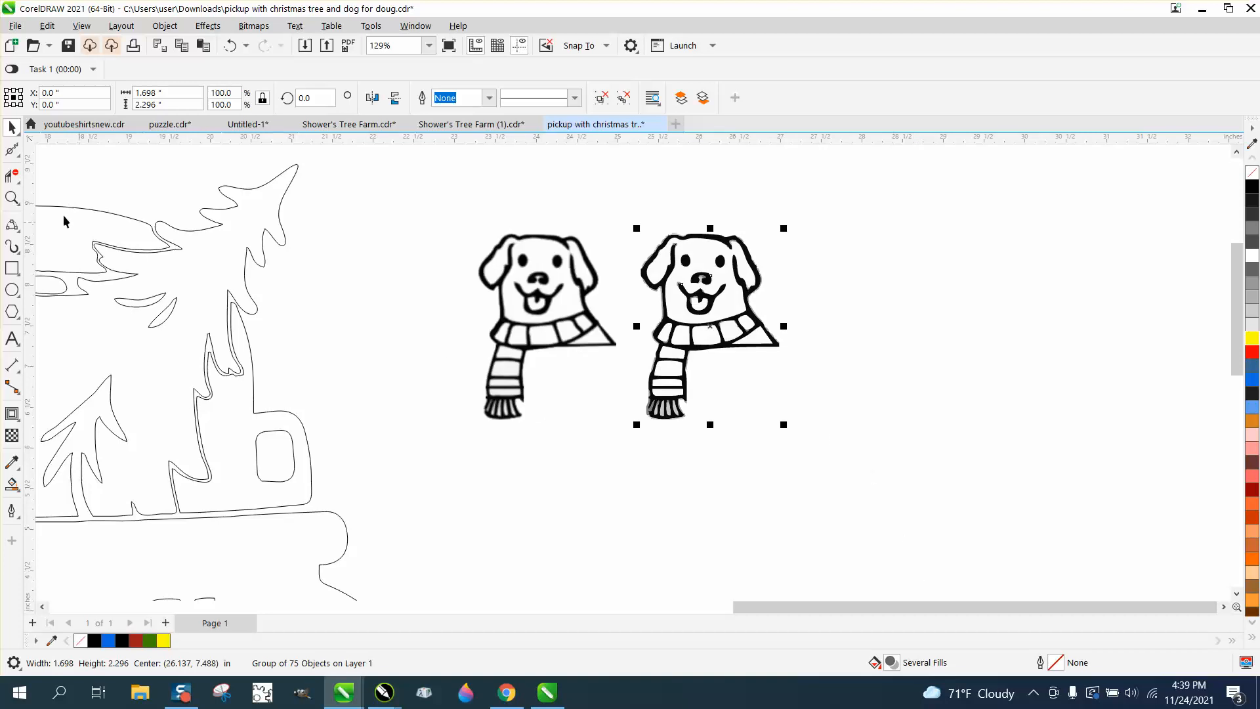
left_click(12, 197)
left_click_drag(621, 225, 861, 422)
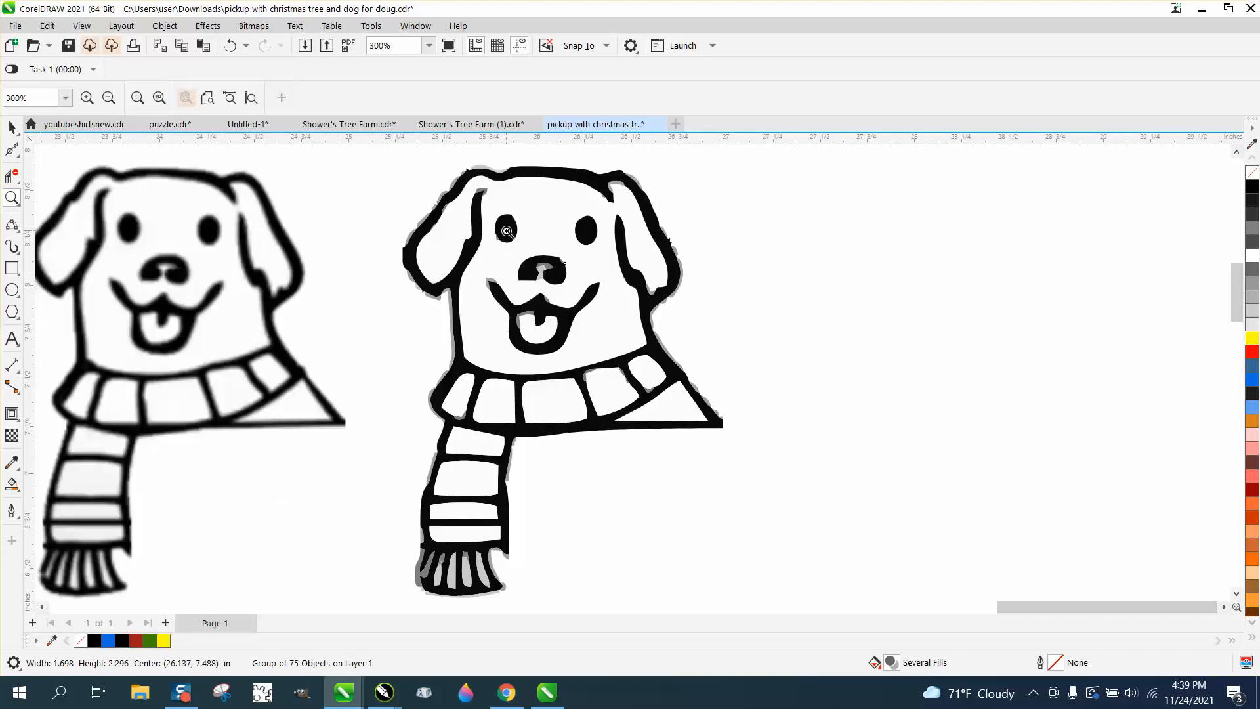
left_click(11, 127)
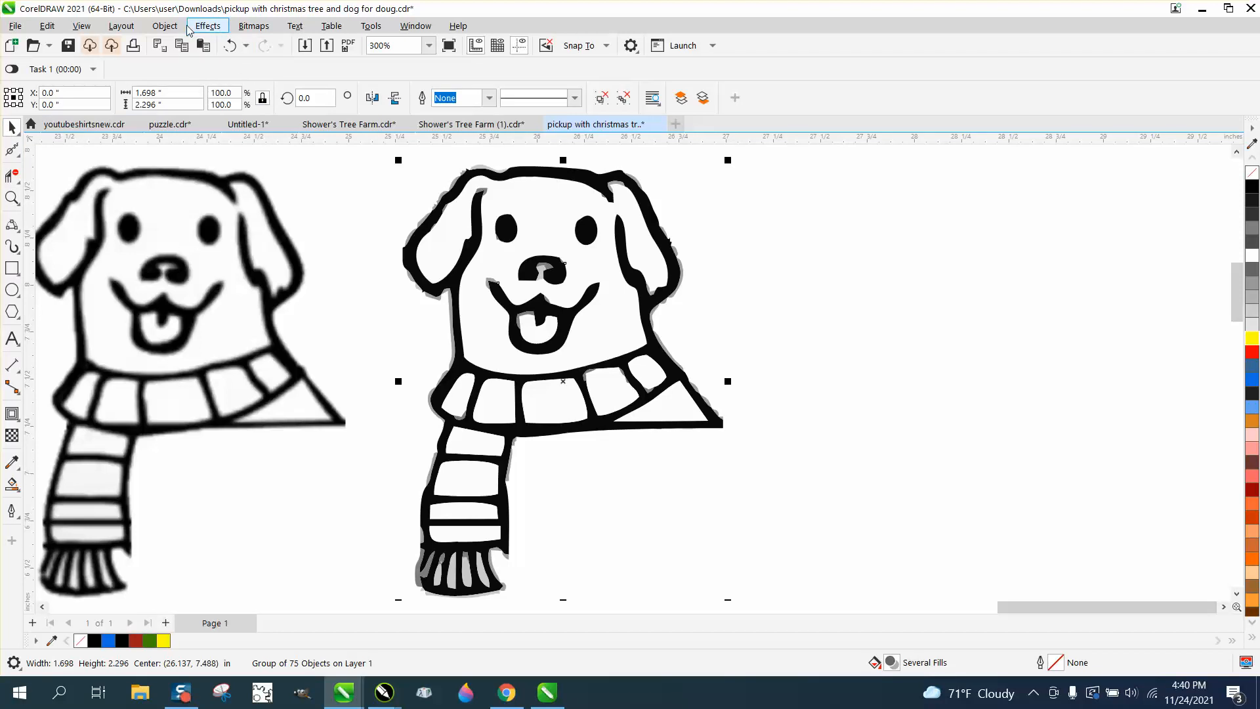
left_click(165, 26)
mouse_move(249, 285)
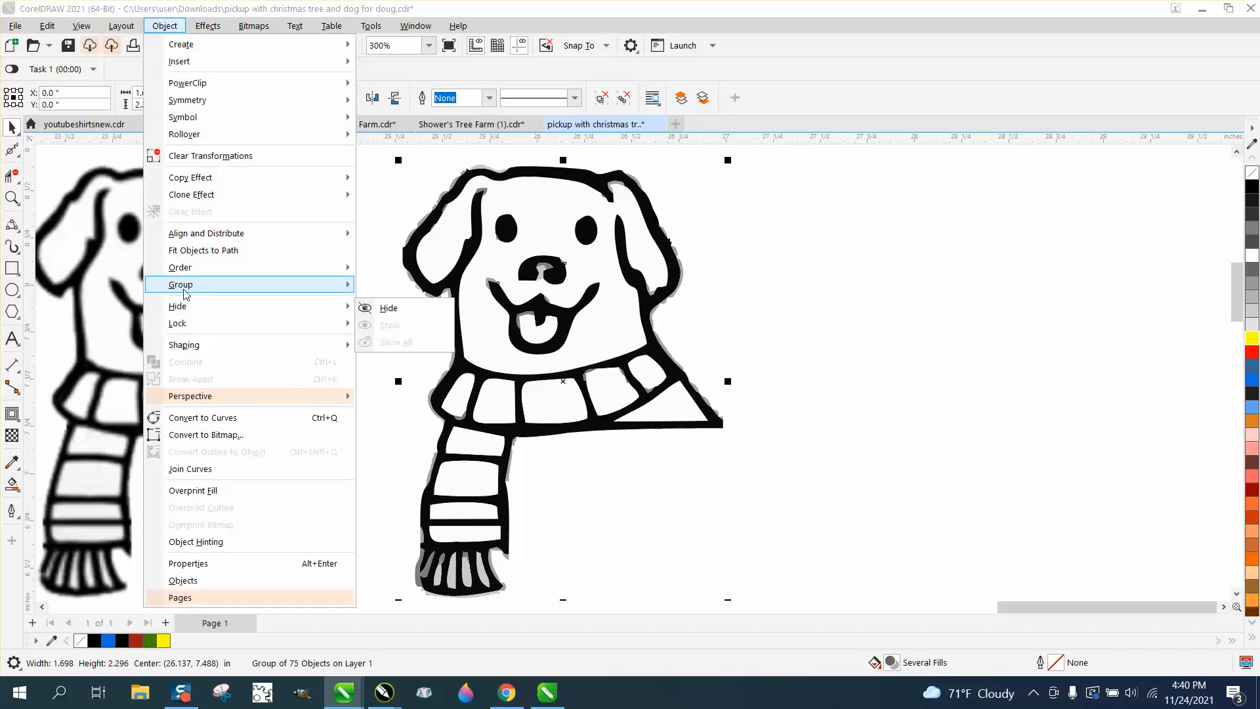
left_click(394, 302)
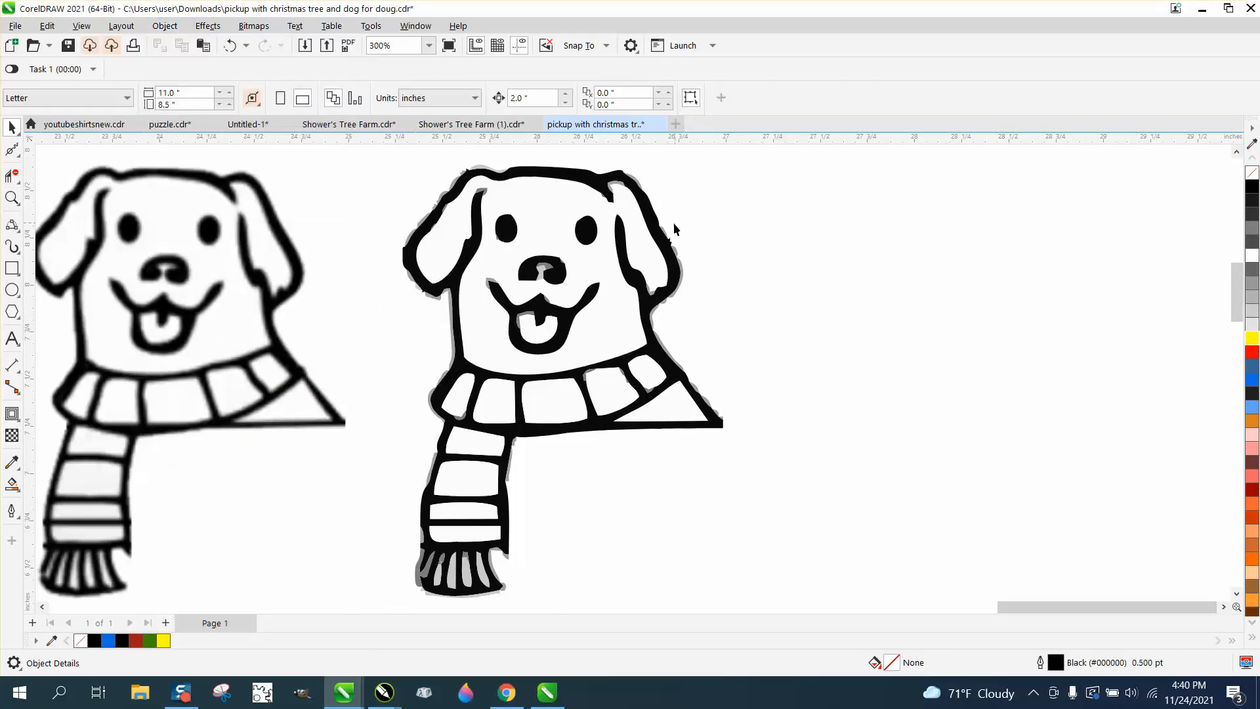
Step: Move the dog's black outline, both eyes, nose and mouth 2 inches right
left_click(653, 229)
key("Right")
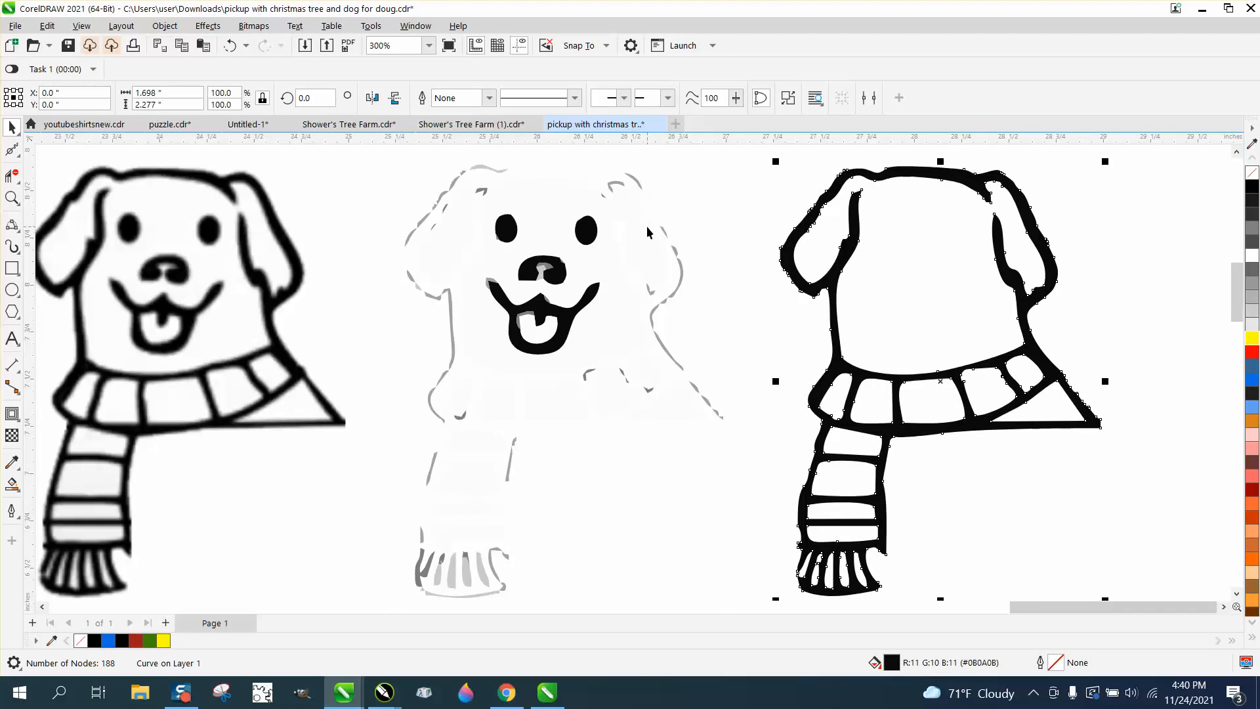
left_click(588, 233)
key("Right")
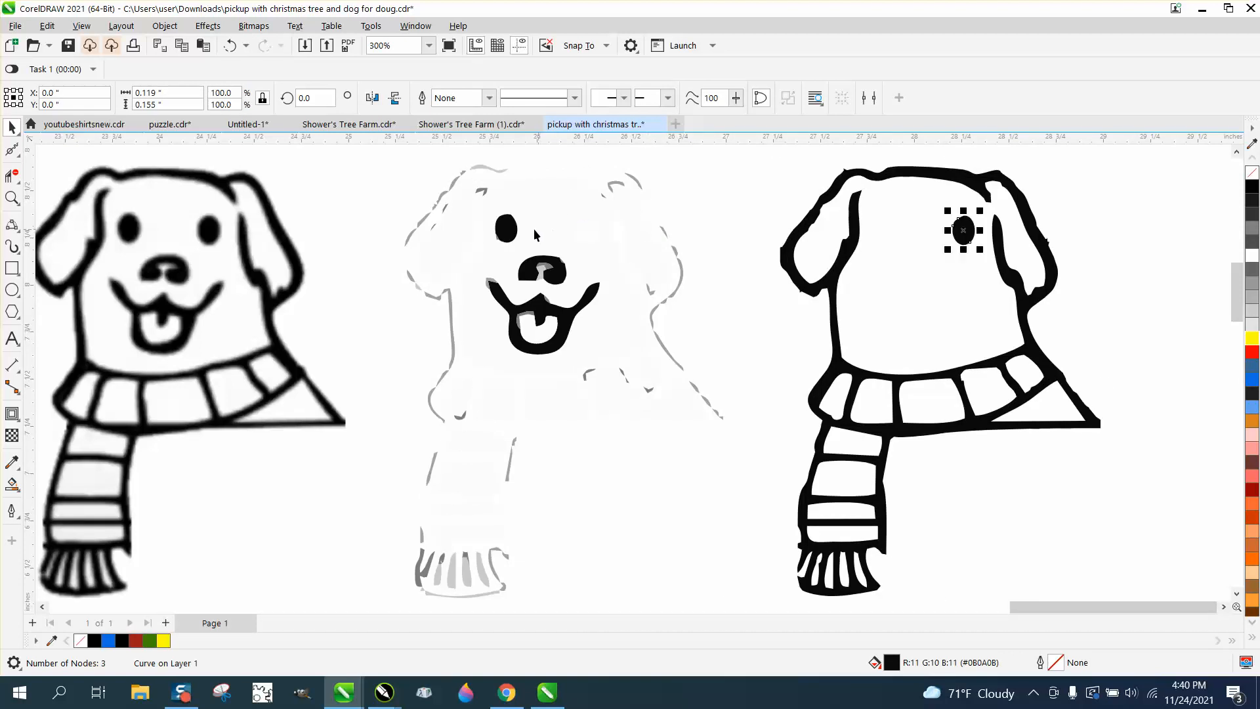
left_click(513, 231)
key("Right")
left_click(557, 273)
key("Right")
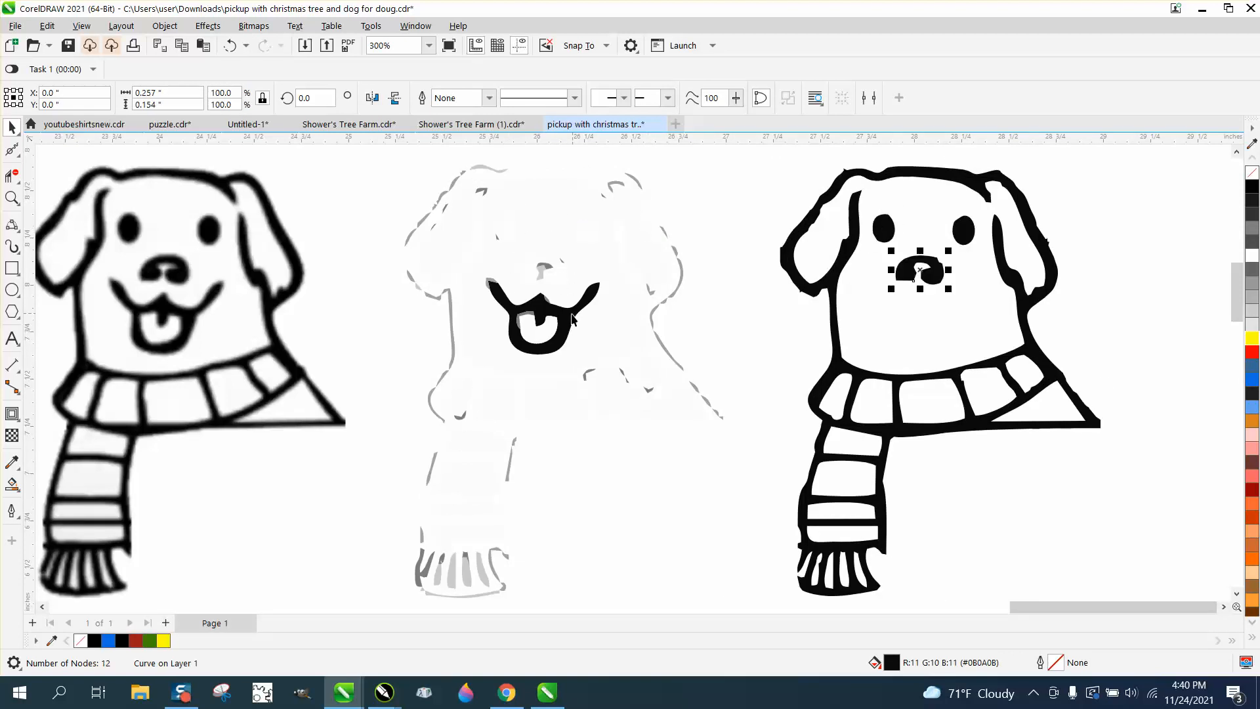
left_click(573, 317)
key("Right")
Step: Delete the leftover traced fragments and zoom in on the new dog's head
scroll(485, 318, "down", 1)
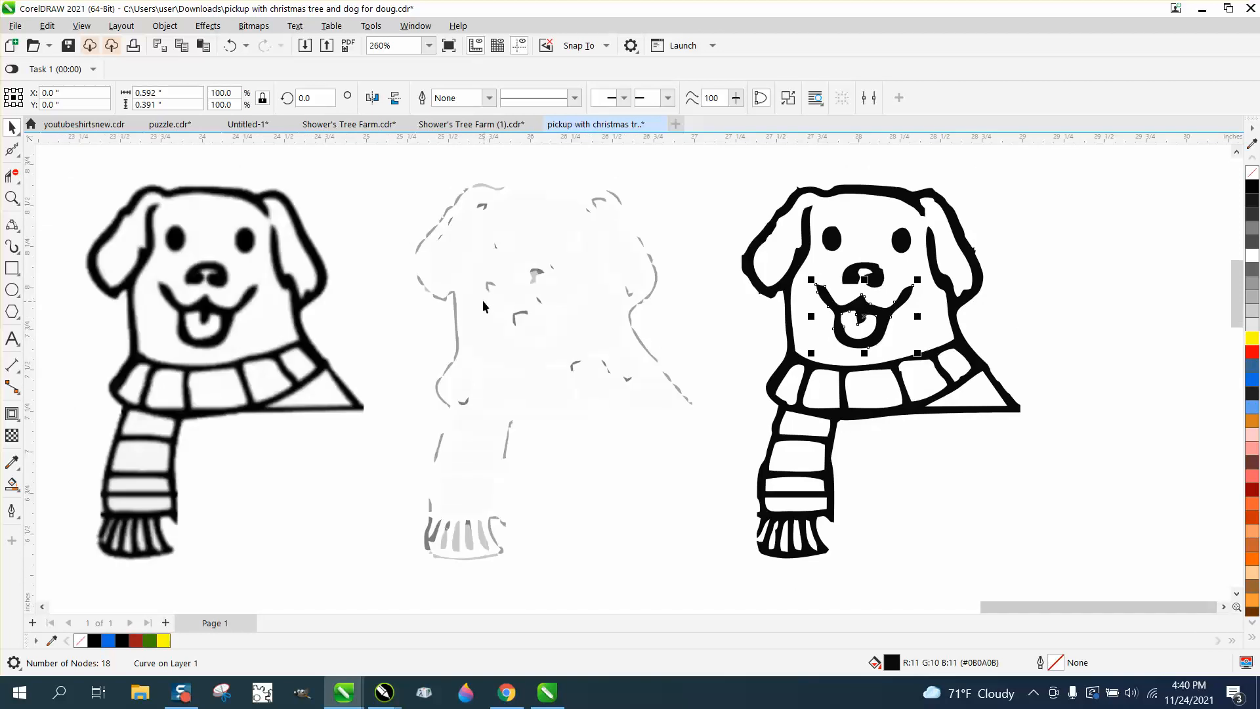
left_click_drag(392, 178, 692, 582)
key("Delete")
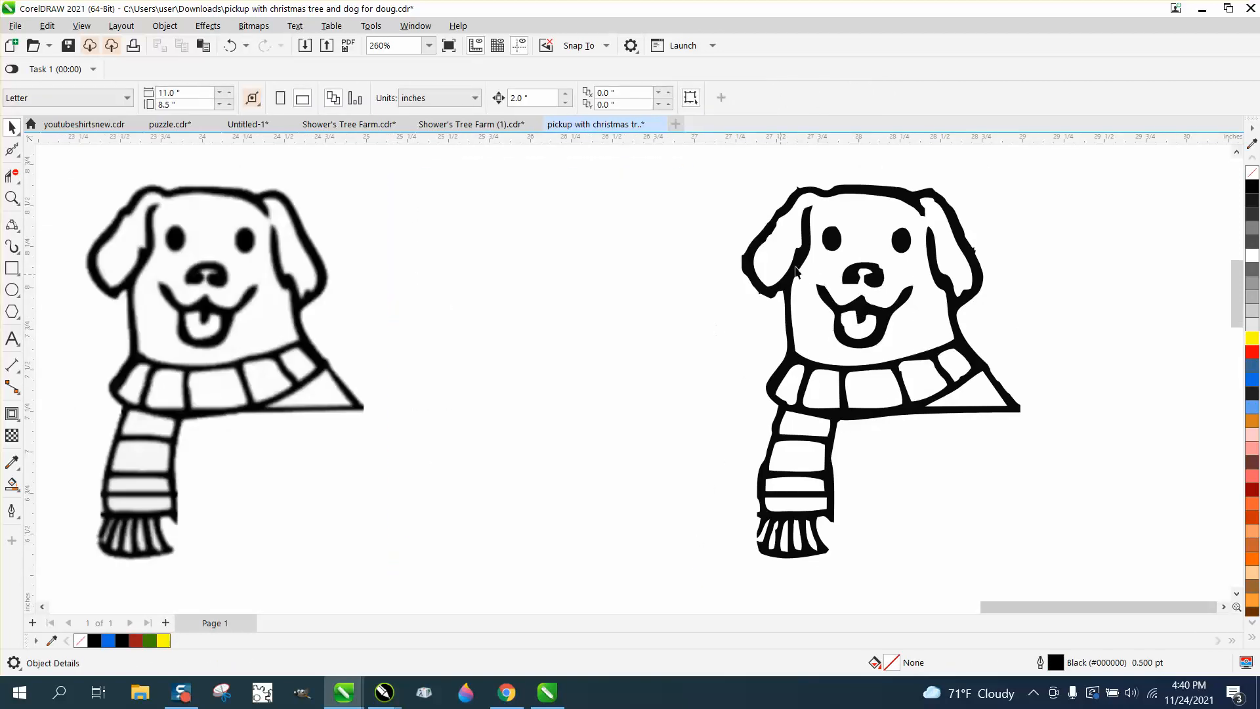
left_click(12, 197)
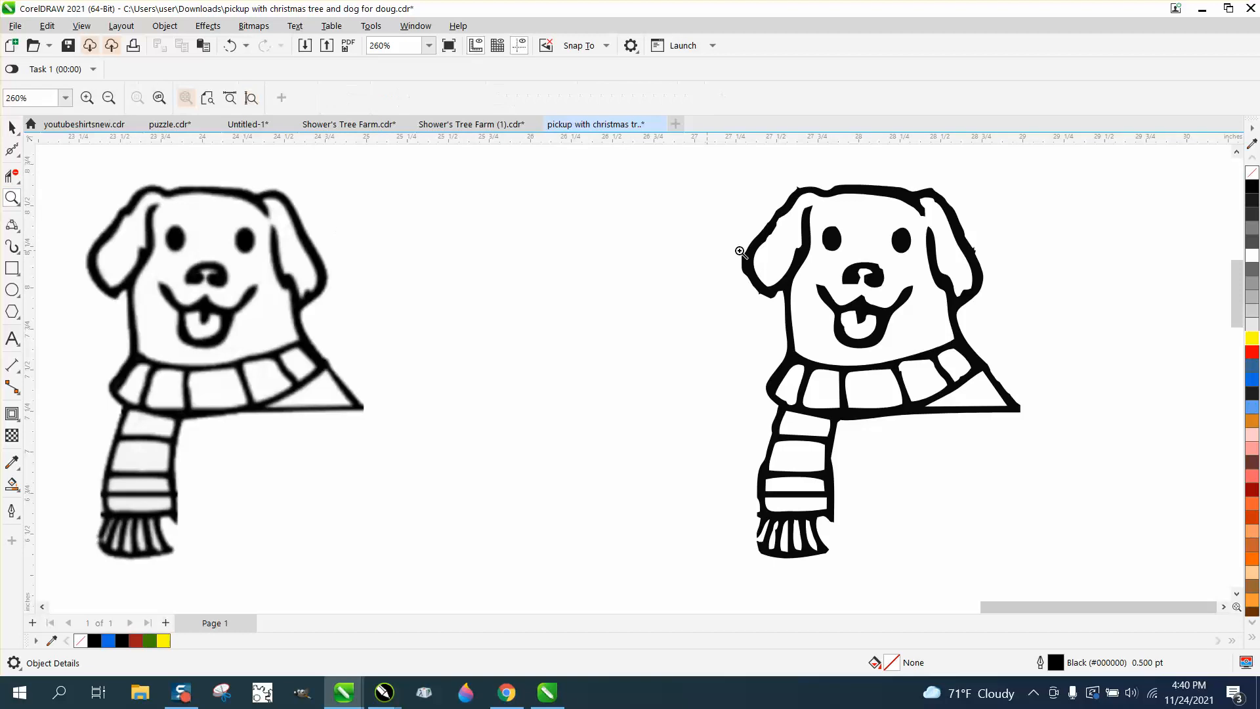
left_click_drag(731, 182, 1043, 321)
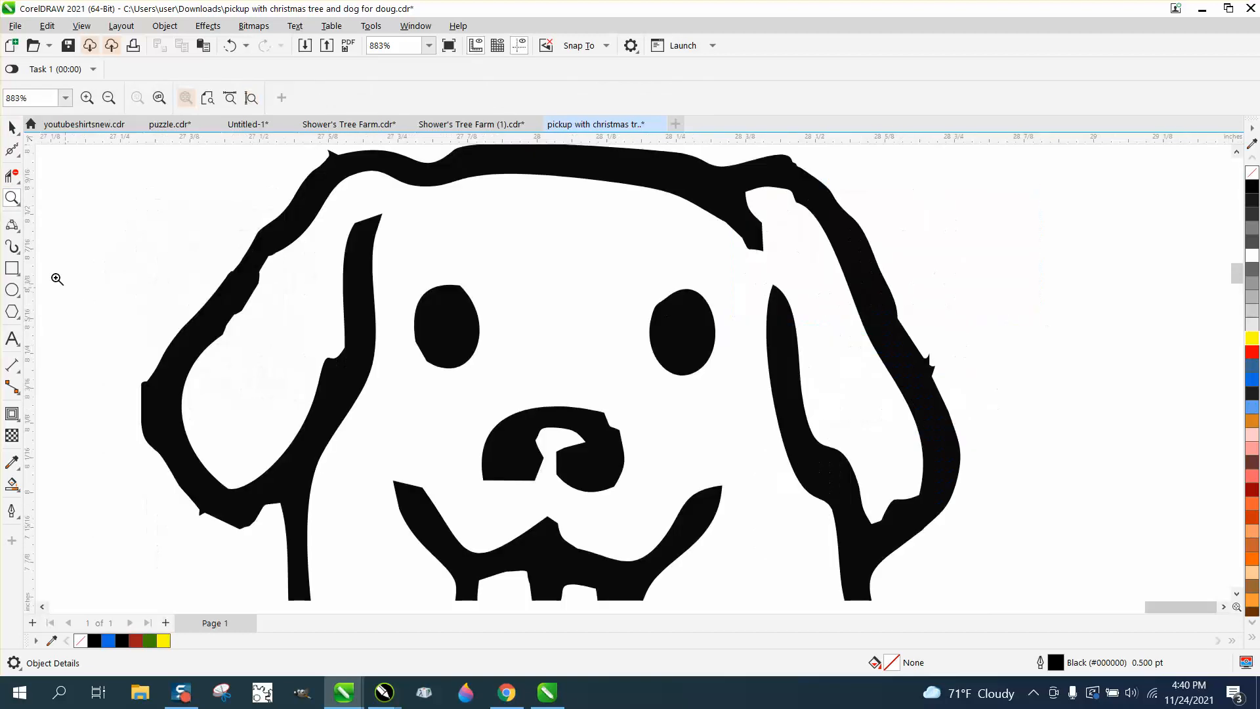
Step: Delete the stray nodes at the top-left of the dog outline with the Shape tool
left_click(19, 158)
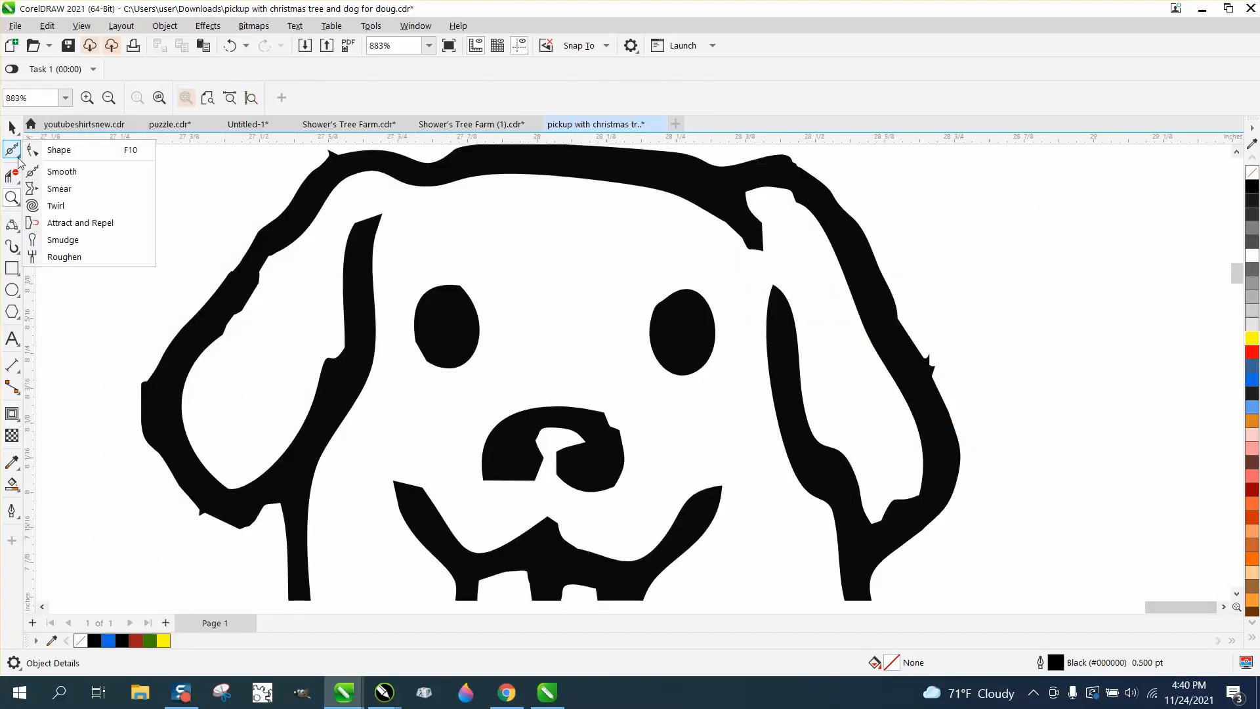
left_click(52, 147)
left_click(348, 169)
left_click_drag(360, 150, 296, 178)
key("Delete")
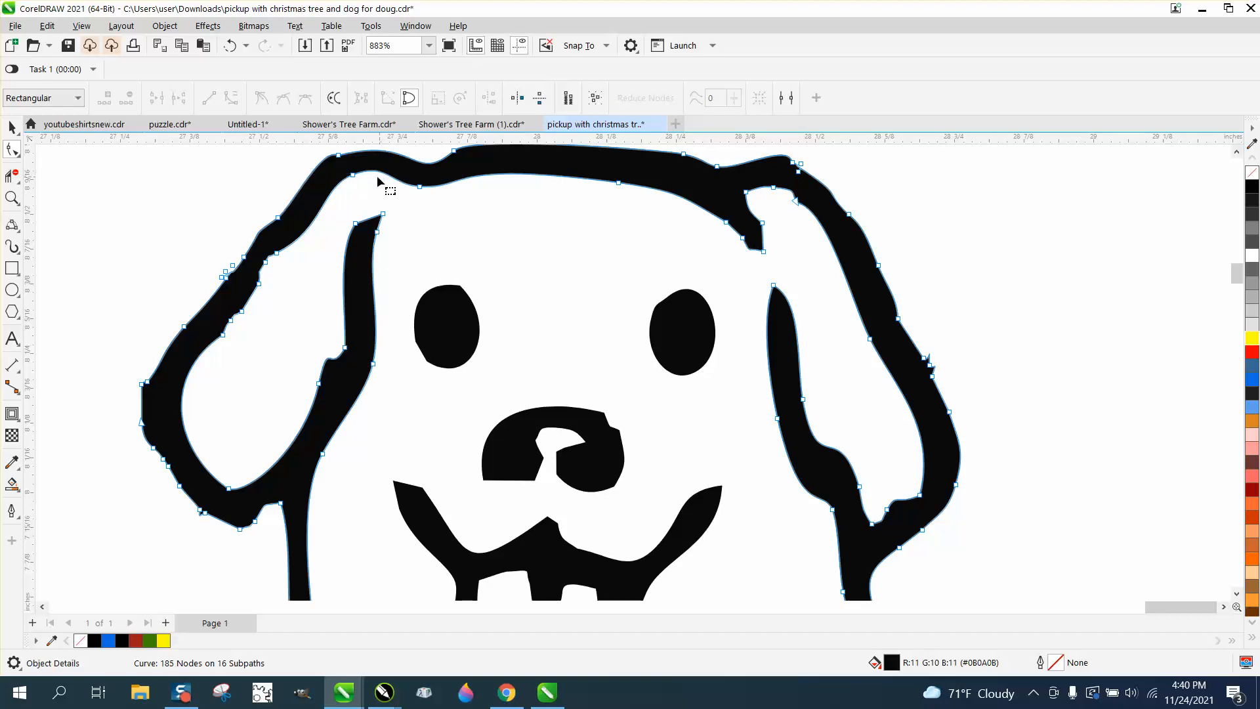
Step: Smooth the jagged left ear outline with the Smooth brush
left_click(19, 155)
left_click(46, 170)
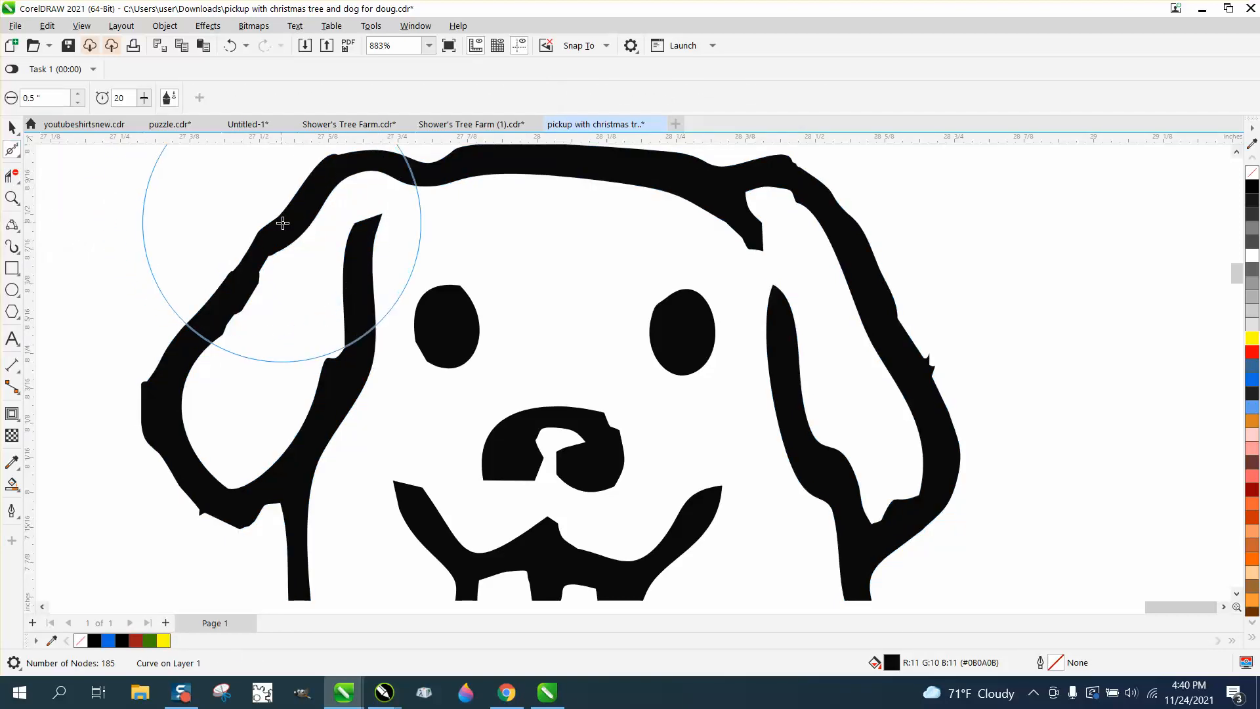
mouse_move(281, 219)
left_mouse_down()
mouse_move(231, 290)
mouse_move(217, 495)
mouse_move(255, 510)
mouse_move(396, 282)
mouse_move(669, 318)
mouse_move(875, 282)
mouse_move(954, 399)
mouse_move(943, 403)
mouse_move(807, 169)
mouse_move(805, 183)
mouse_move(759, 175)
mouse_move(687, 335)
mouse_move(656, 521)
mouse_move(605, 479)
mouse_move(605, 431)
mouse_move(610, 441)
mouse_move(566, 465)
mouse_move(520, 520)
mouse_move(468, 497)
mouse_move(580, 506)
mouse_move(512, 474)
left_mouse_up()
scroll(567, 465, "down", 2)
scroll(512, 474, "down", 2)
scroll(497, 448, "down", 1)
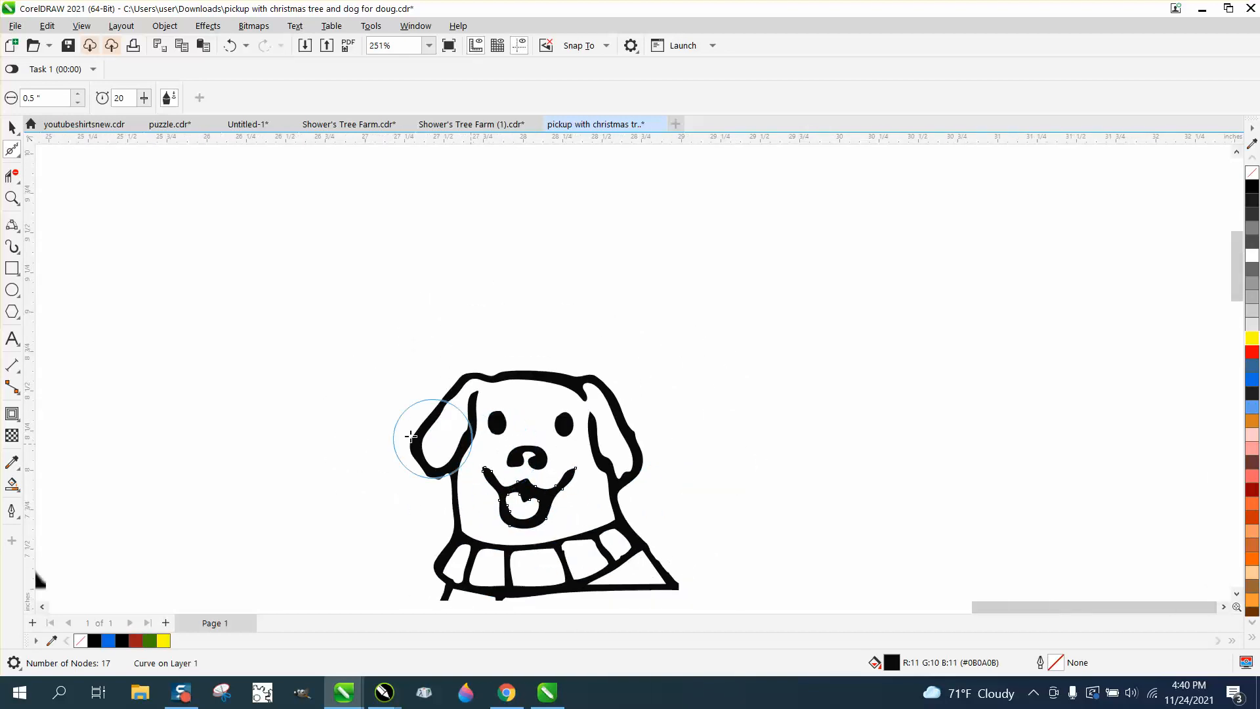
Step: Zoom in on the scarf and smooth its jagged left edge, cell corners and outline
left_click(11, 198)
left_click_drag(408, 512, 656, 554)
left_click(13, 151)
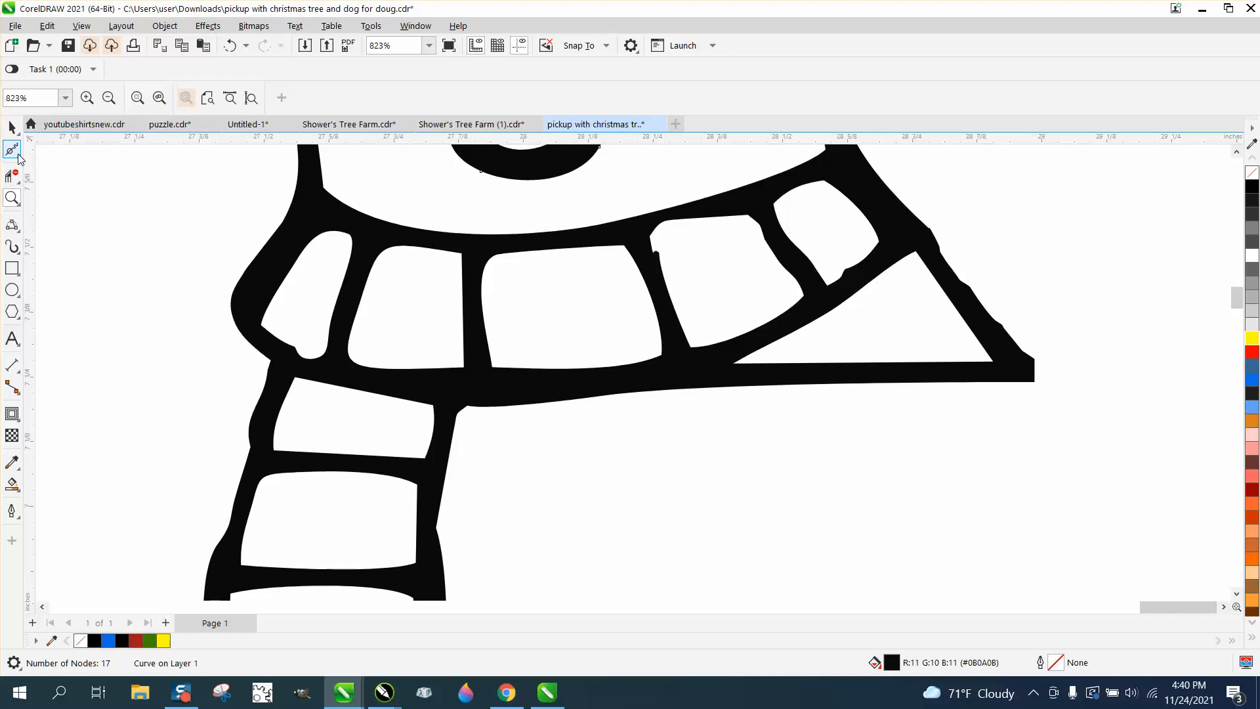
left_click(18, 156)
left_click(56, 175)
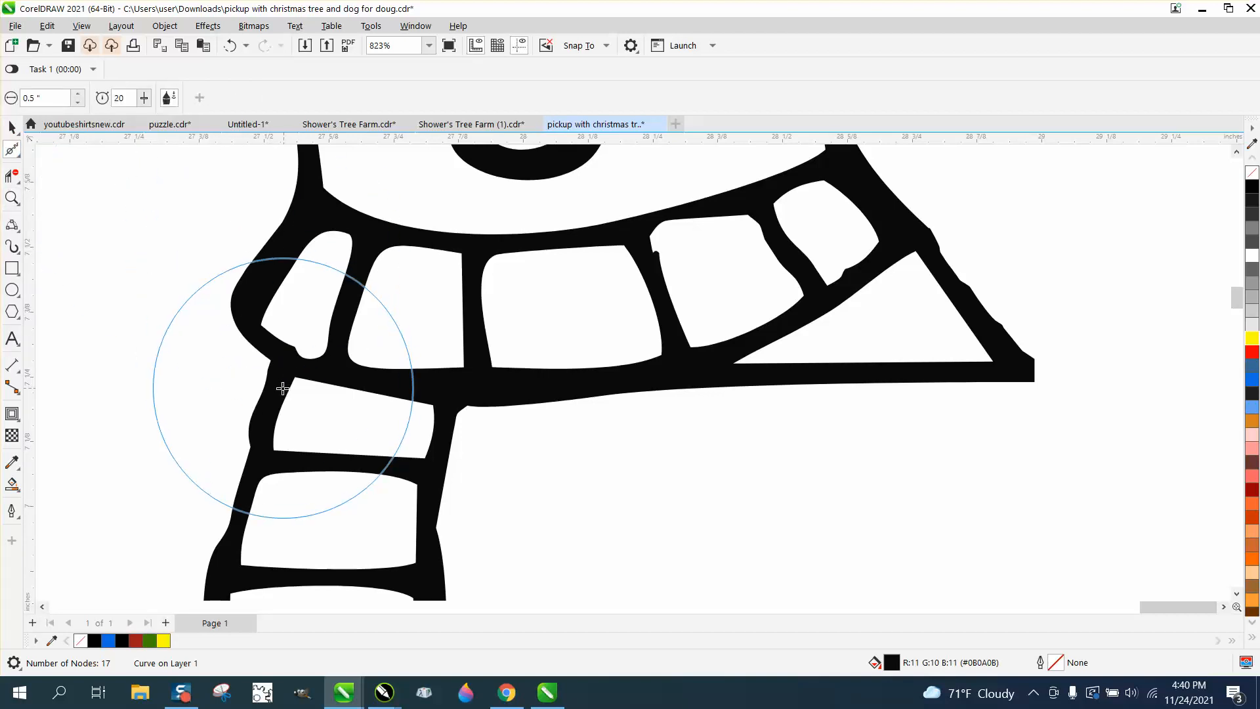
left_click_drag(250, 471, 259, 441)
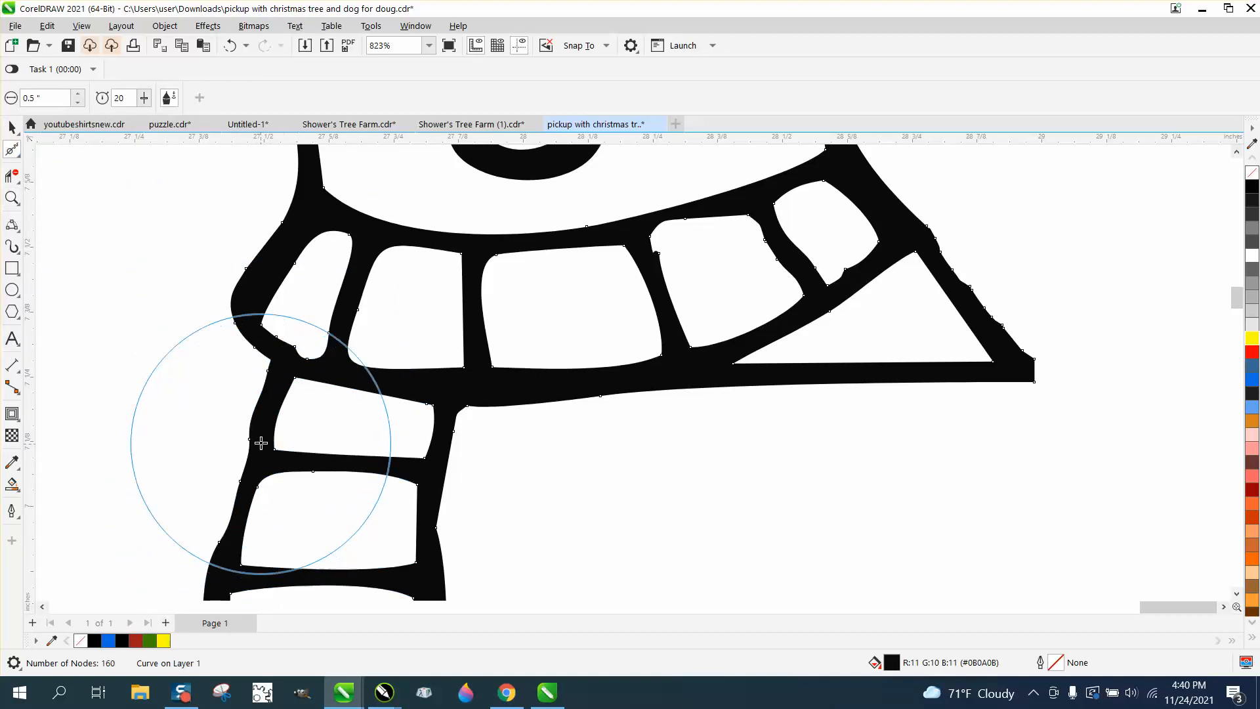
mouse_move(438, 454)
left_mouse_down()
mouse_move(440, 532)
mouse_move(509, 477)
mouse_move(656, 398)
mouse_move(685, 373)
mouse_move(671, 295)
left_mouse_up()
mouse_move(661, 277)
left_mouse_down()
mouse_move(818, 295)
mouse_move(777, 243)
mouse_move(809, 192)
mouse_move(892, 223)
mouse_move(991, 361)
left_mouse_up()
scroll(495, 376, "down", 5)
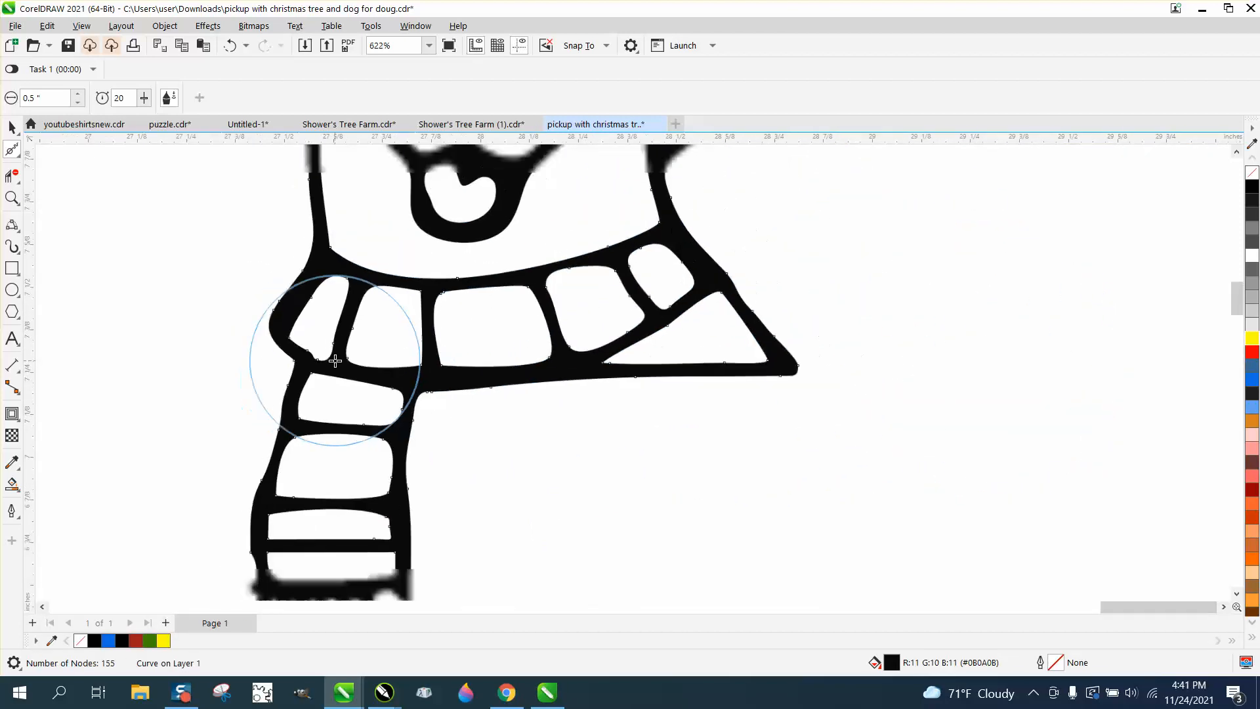
left_click(14, 202)
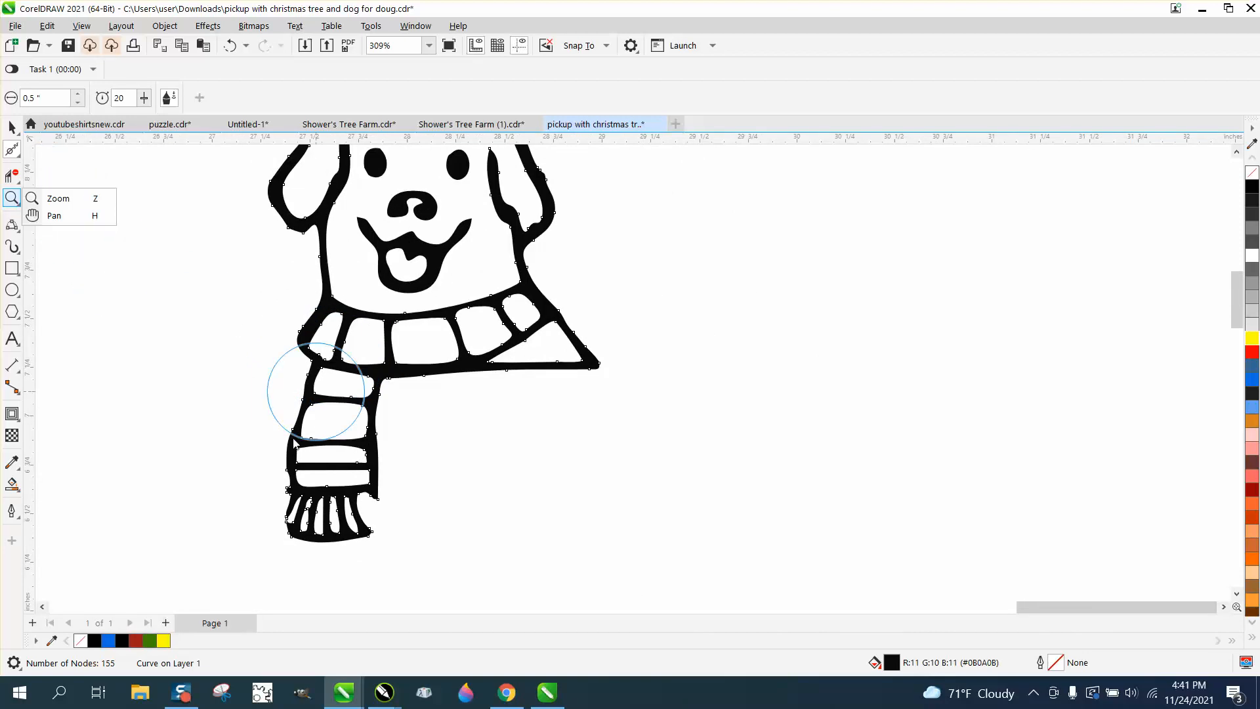
Step: Smooth the scarf's lower-left edge and its fringed end outline
mouse_move(317, 391)
left_mouse_down()
mouse_move(274, 486)
mouse_move(453, 558)
left_mouse_up()
left_click(14, 202)
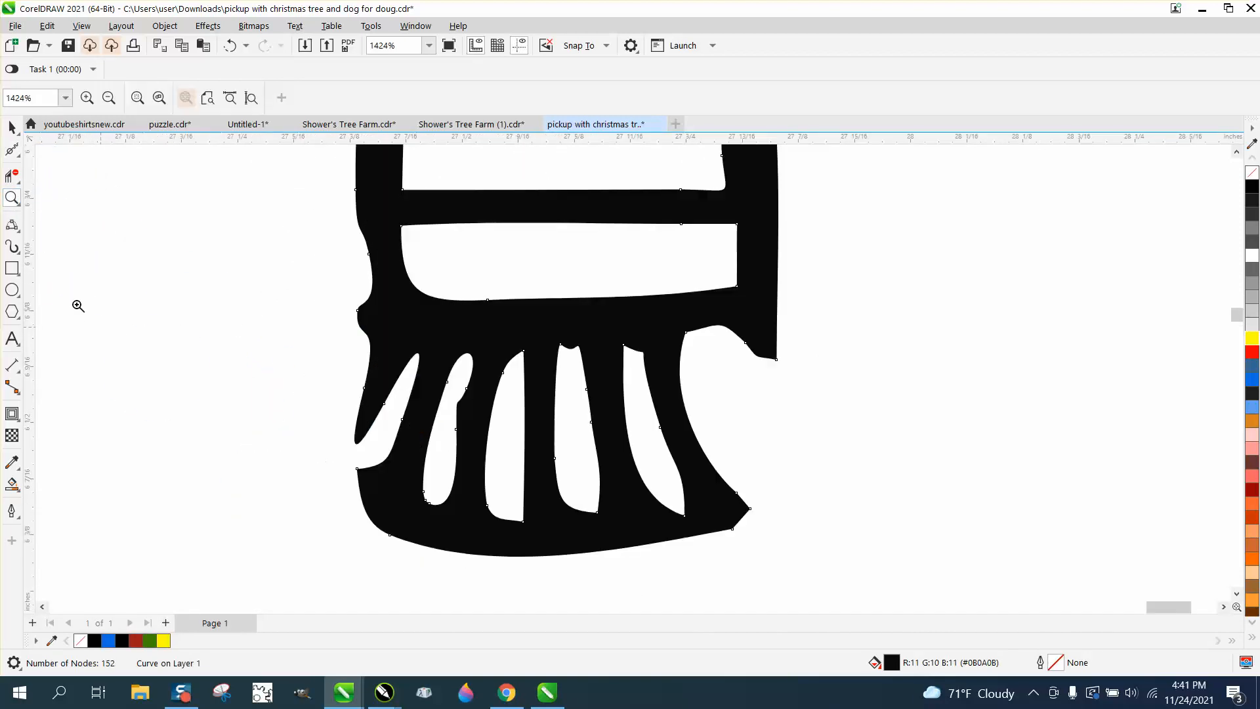
left_click(17, 158)
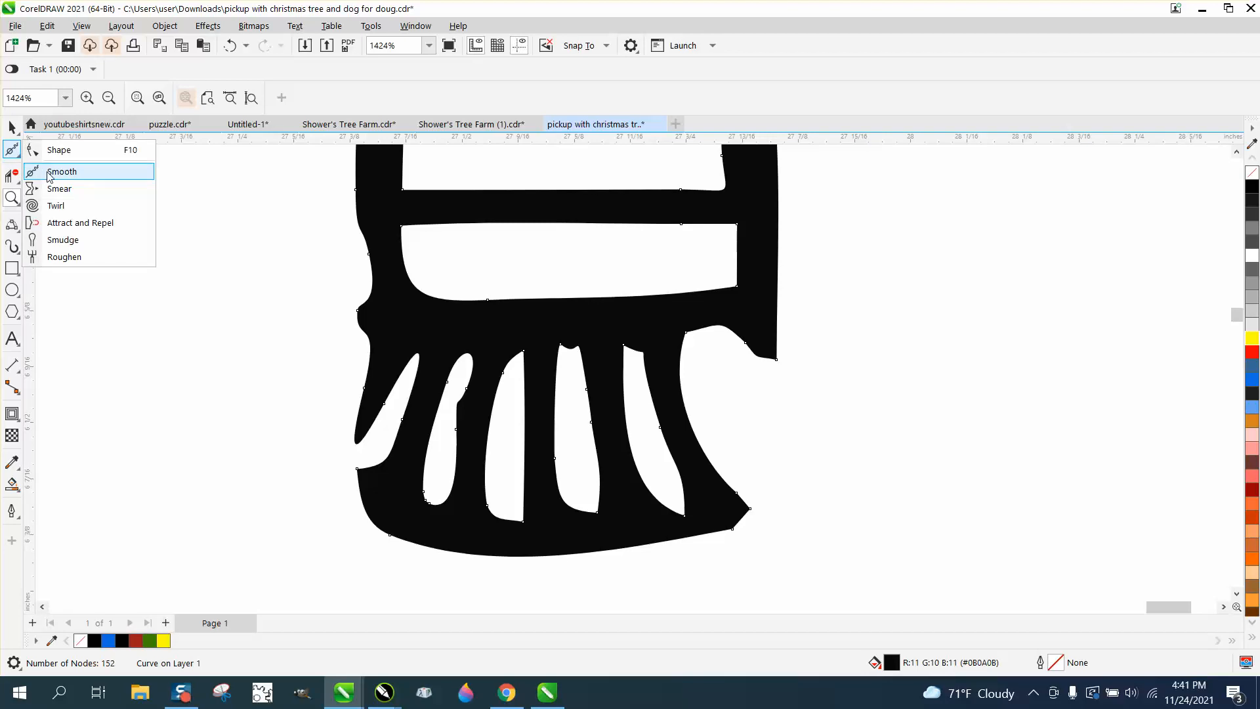
left_click(52, 169)
mouse_move(427, 399)
left_mouse_down()
mouse_move(495, 349)
mouse_move(551, 350)
mouse_move(467, 336)
mouse_move(437, 340)
mouse_move(508, 413)
mouse_move(681, 438)
mouse_move(700, 454)
mouse_move(718, 424)
left_mouse_up()
scroll(731, 448, "down", 1)
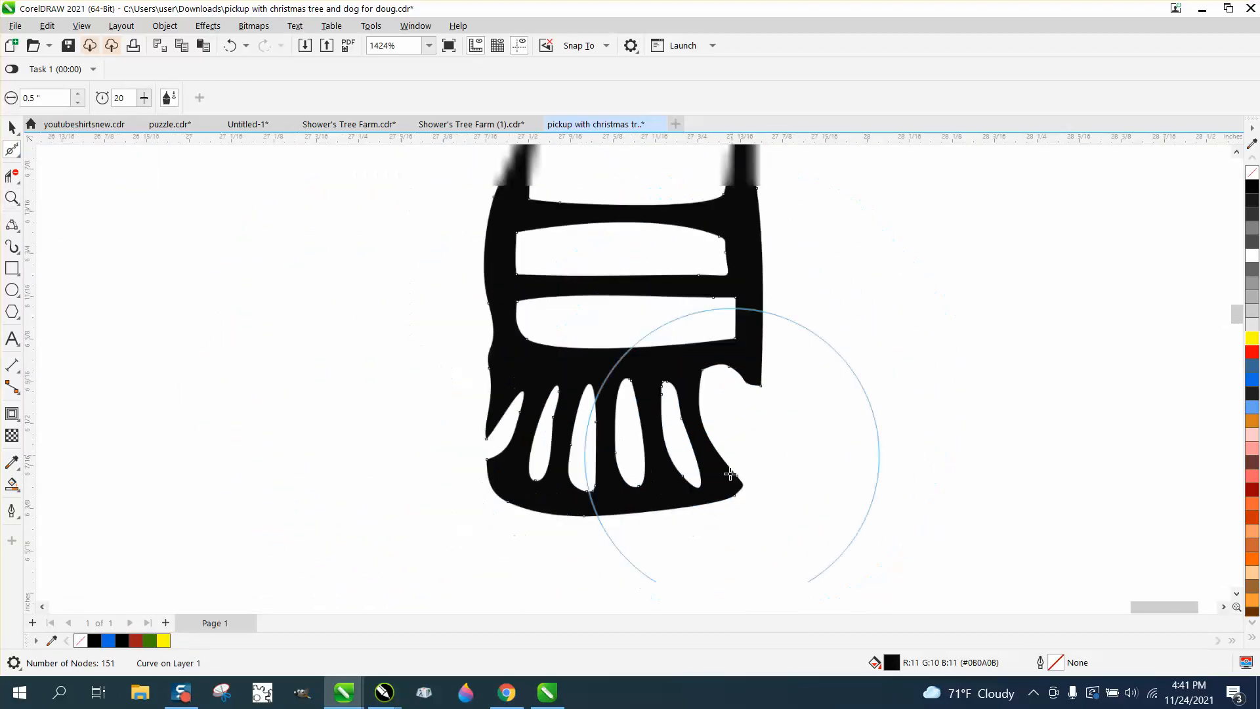
scroll(588, 410, "down", 5)
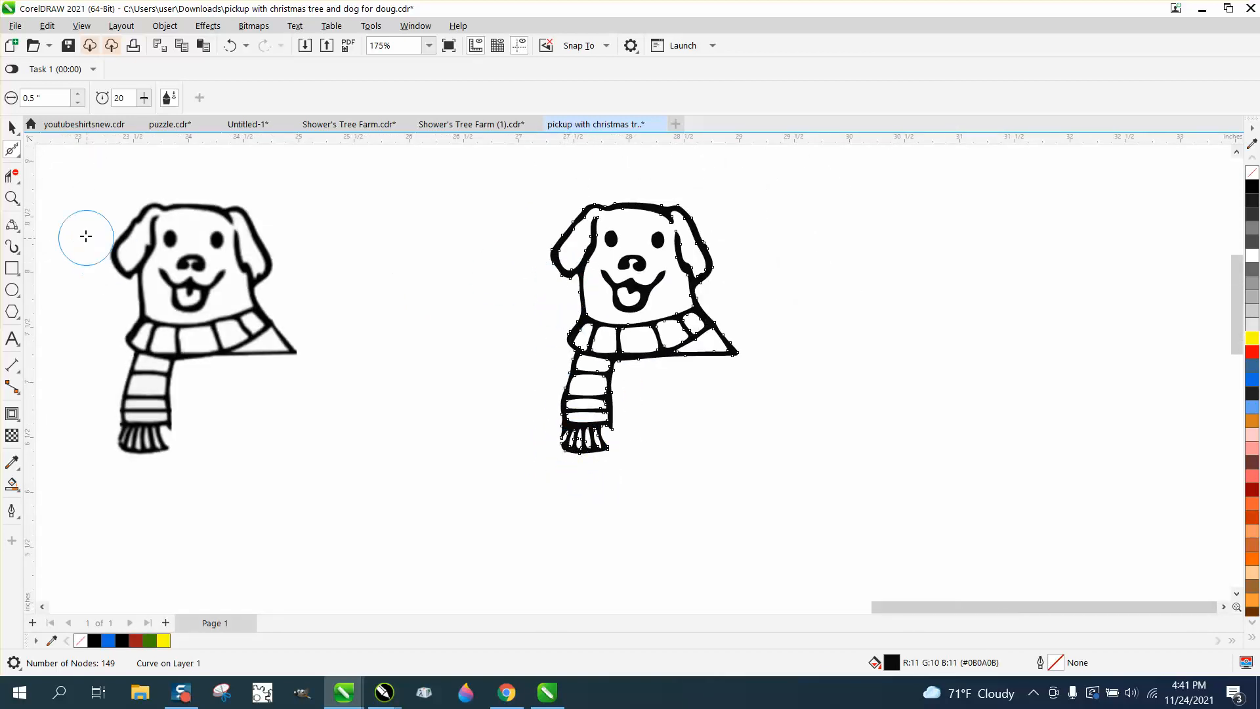
Step: Smooth the ear's lower corner, the right ear's inner line and its top notch
left_click(14, 198)
left_click_drag(470, 230, 643, 311)
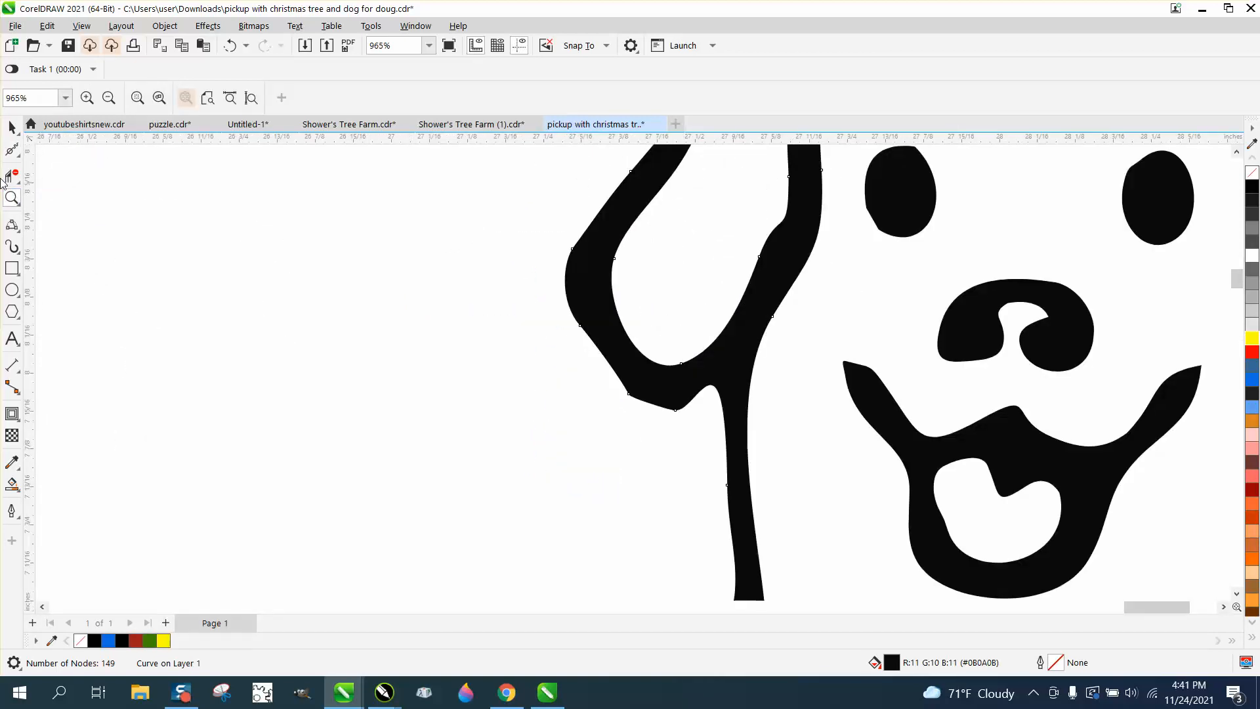
left_click(12, 151)
left_click_drag(656, 420, 652, 396)
scroll(420, 415, "down", 2)
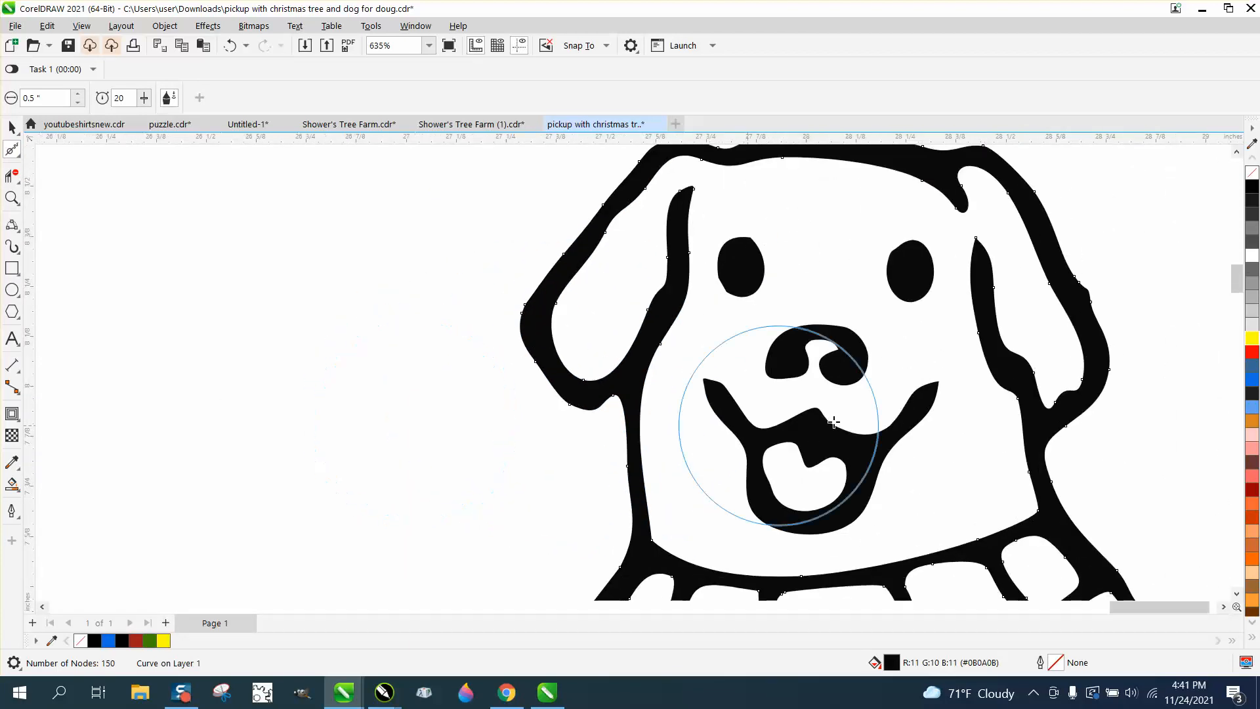
mouse_move(1053, 392)
left_mouse_down()
mouse_move(1076, 367)
mouse_move(1072, 280)
mouse_move(1103, 309)
left_mouse_up()
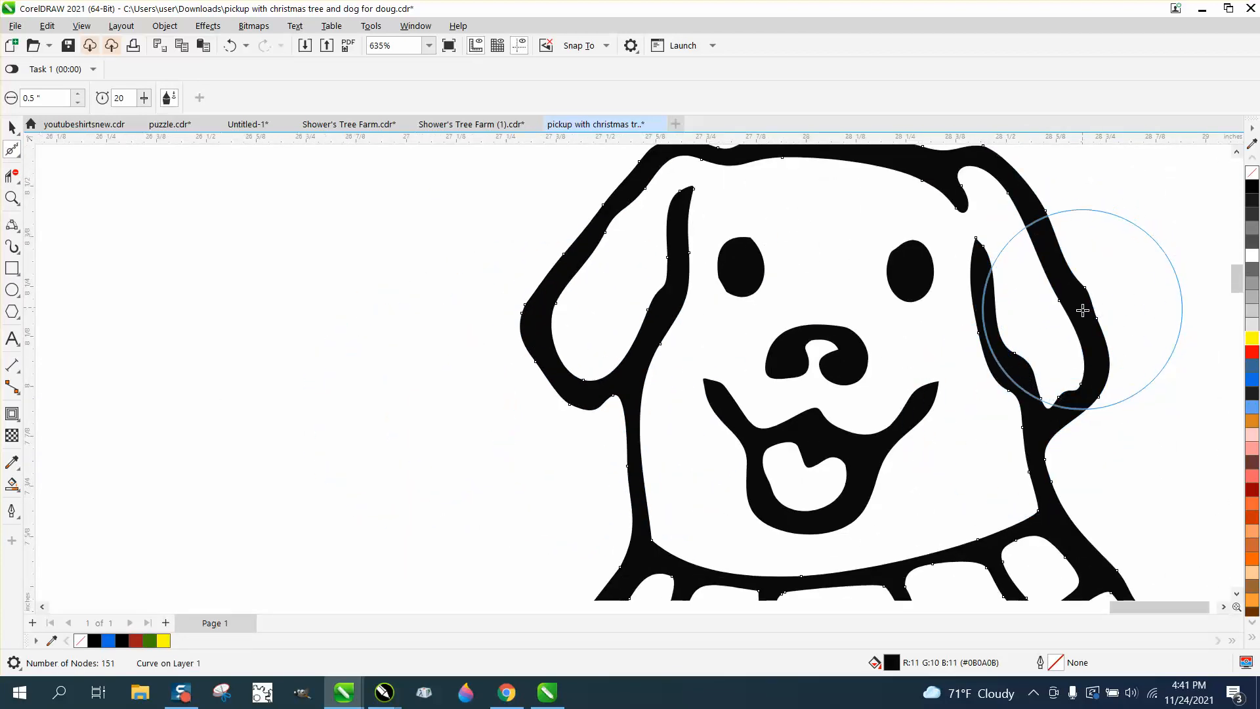
scroll(1083, 304, "down", 1)
mouse_move(1029, 271)
left_mouse_down()
mouse_move(914, 217)
mouse_move(817, 294)
mouse_move(835, 291)
left_mouse_up()
Step: Smooth both of the dog's eyes and zoom back out to the whole dog
left_click(810, 283)
left_click_drag(951, 284, 950, 295)
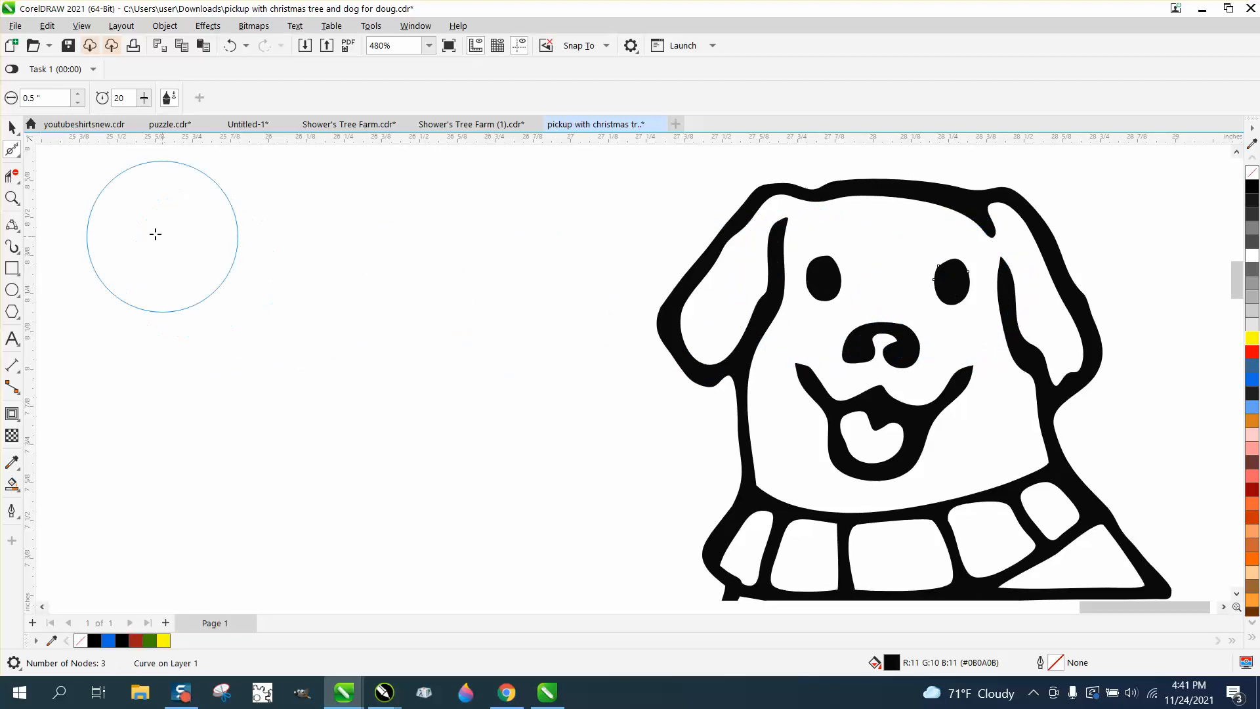
left_click(12, 127)
scroll(487, 314, "down", 5)
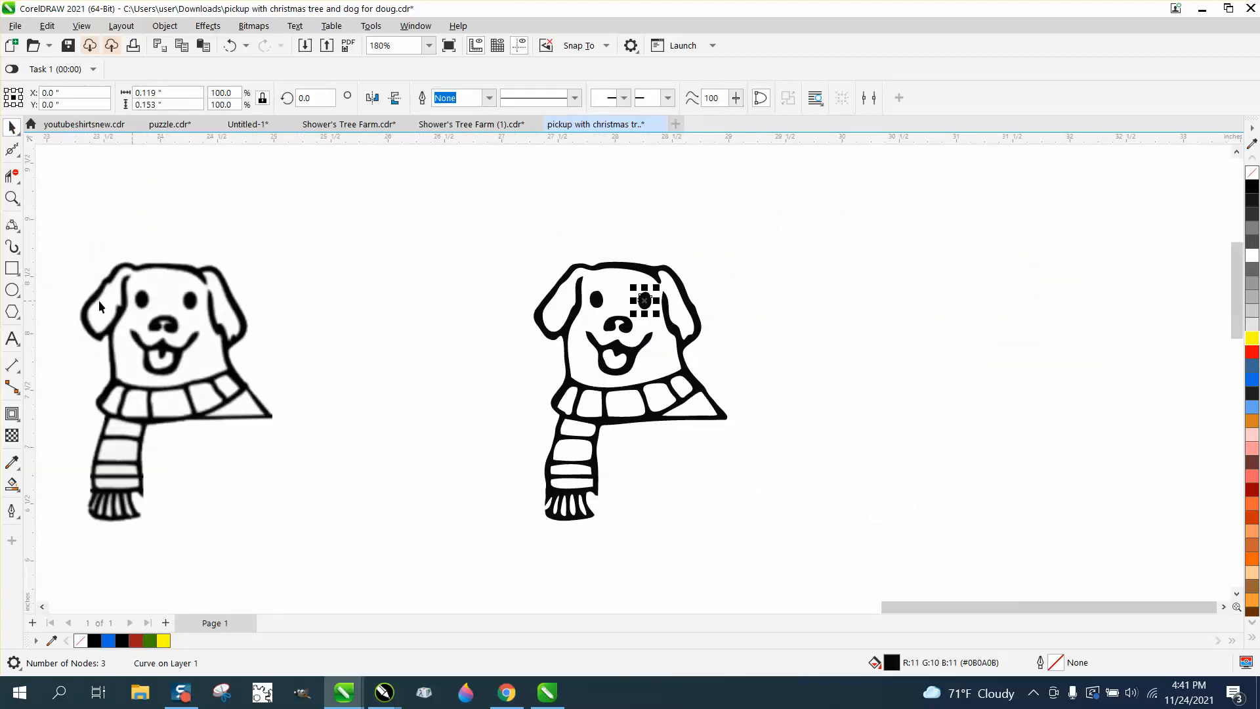
left_click(12, 268)
left_click_drag(497, 254, 801, 506)
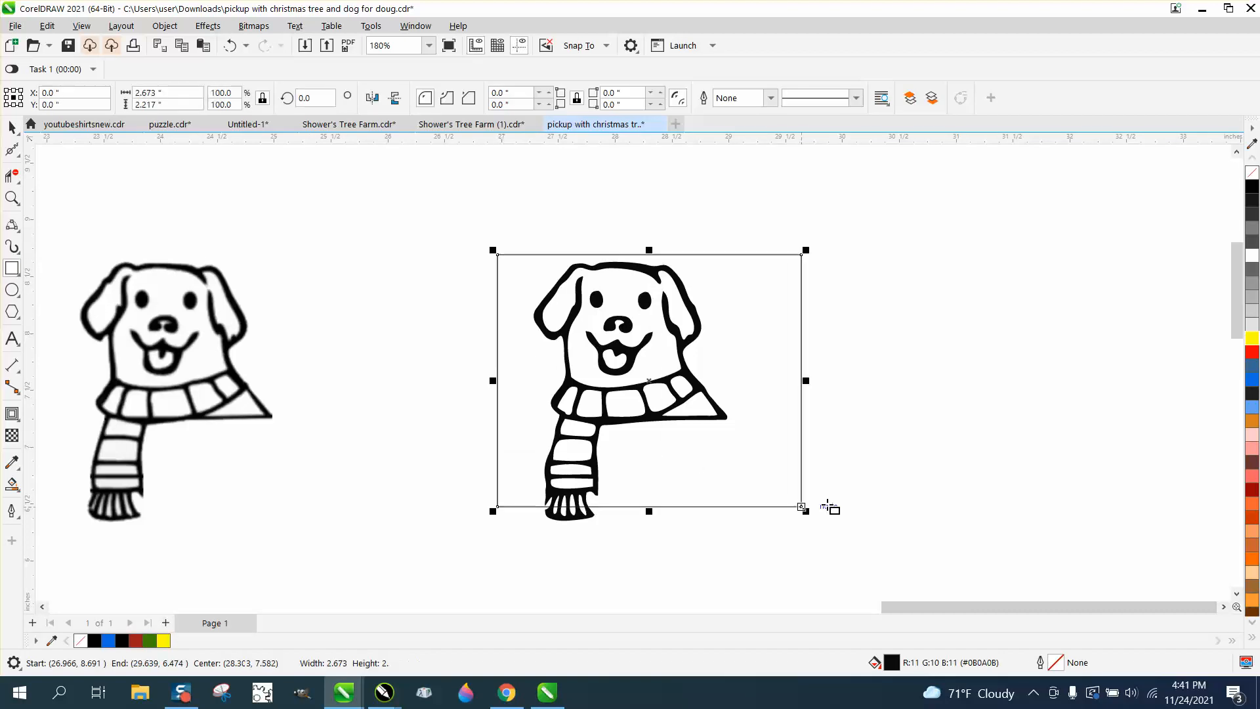
left_click(1252, 338)
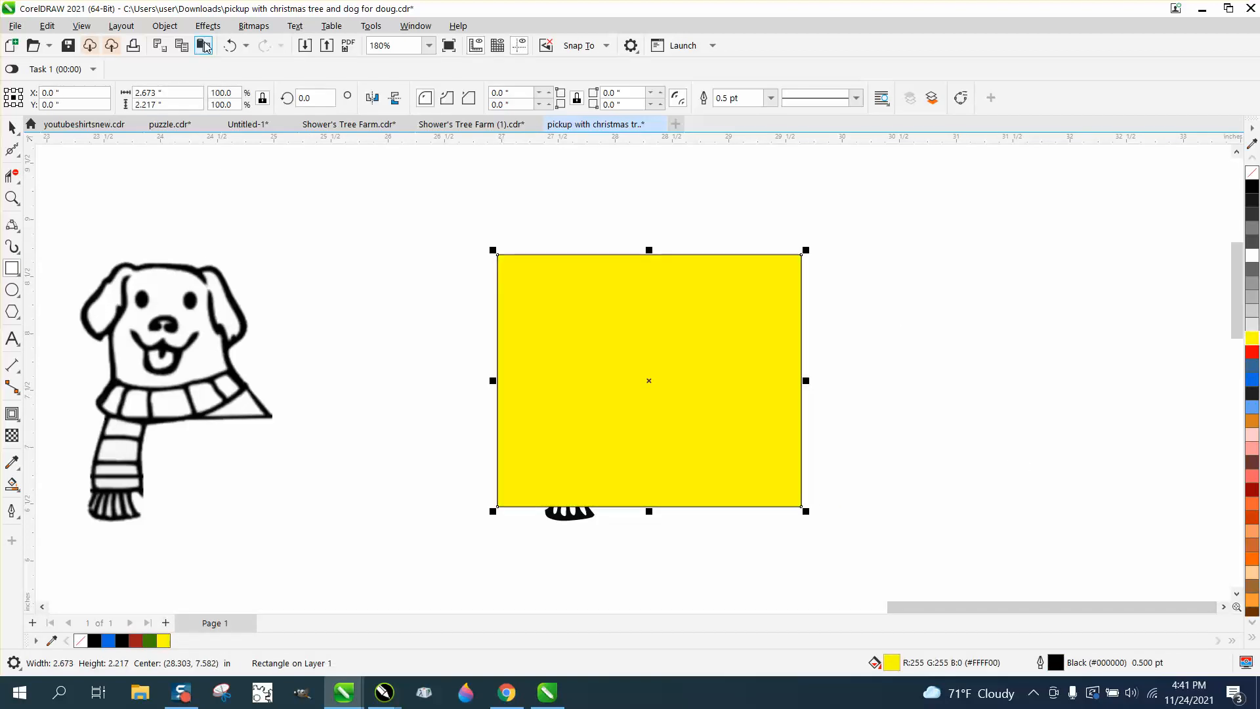
left_click(172, 30)
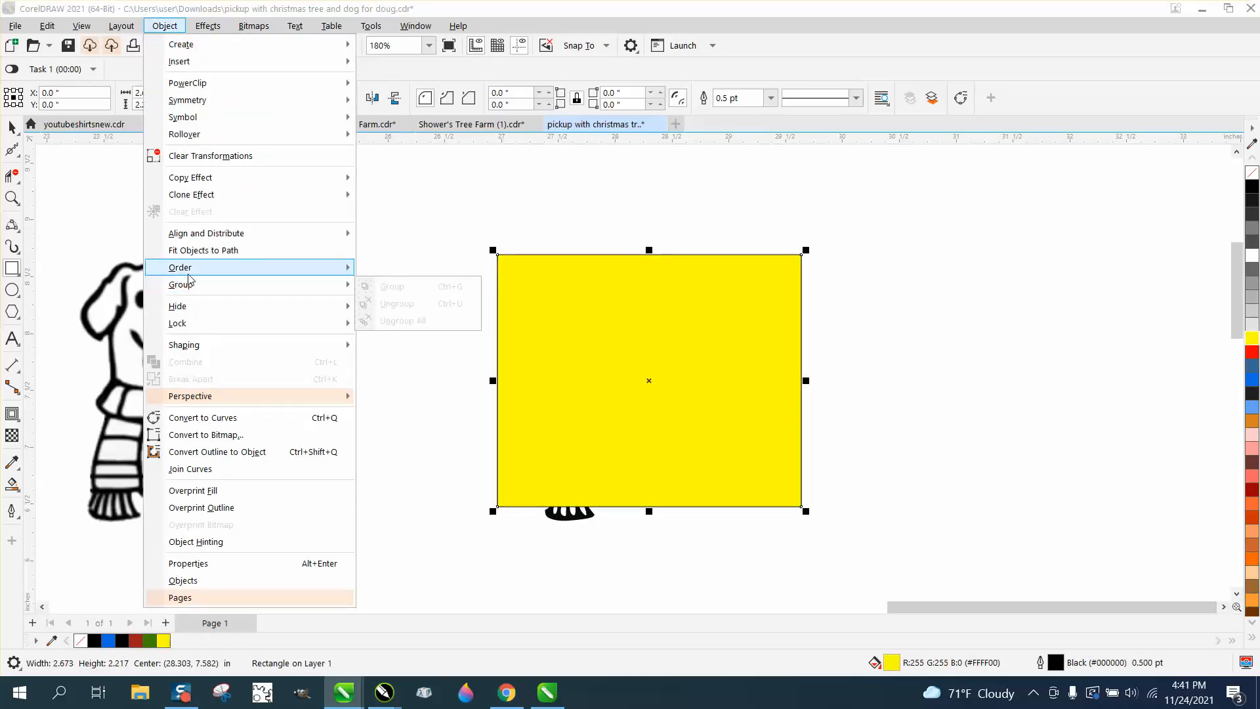
mouse_move(222, 275)
left_click(388, 287)
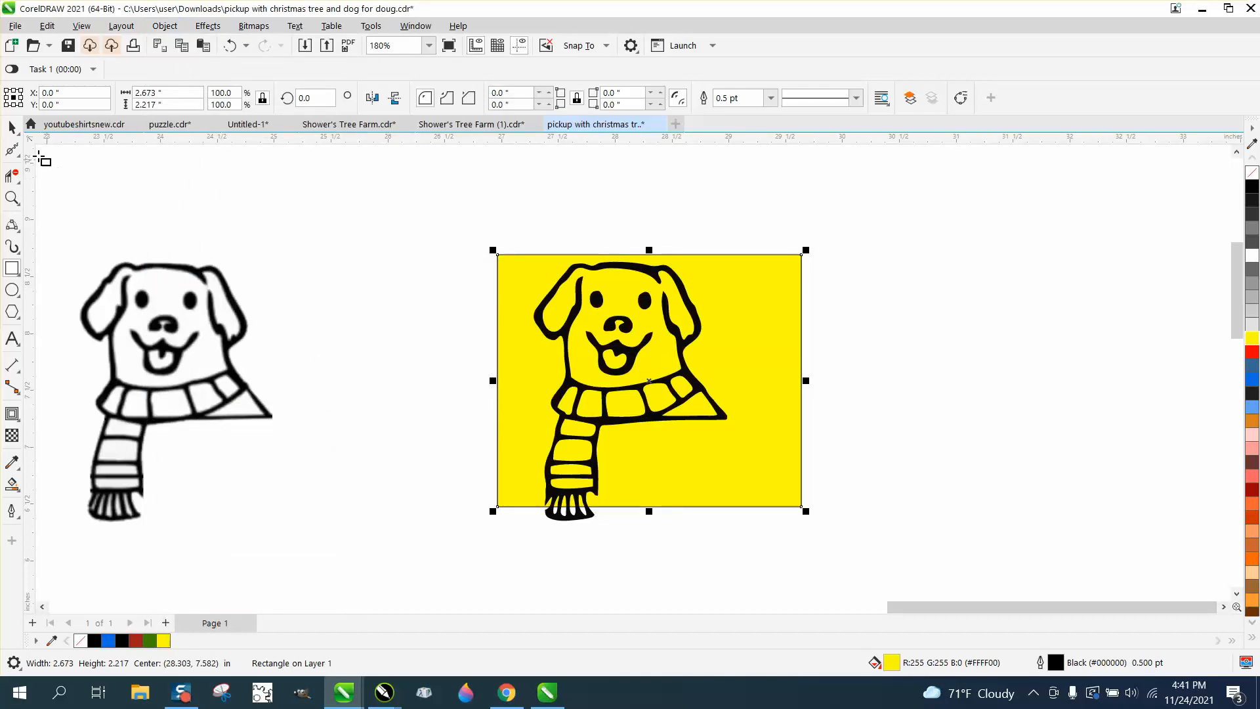
left_click(755, 311)
key("Delete")
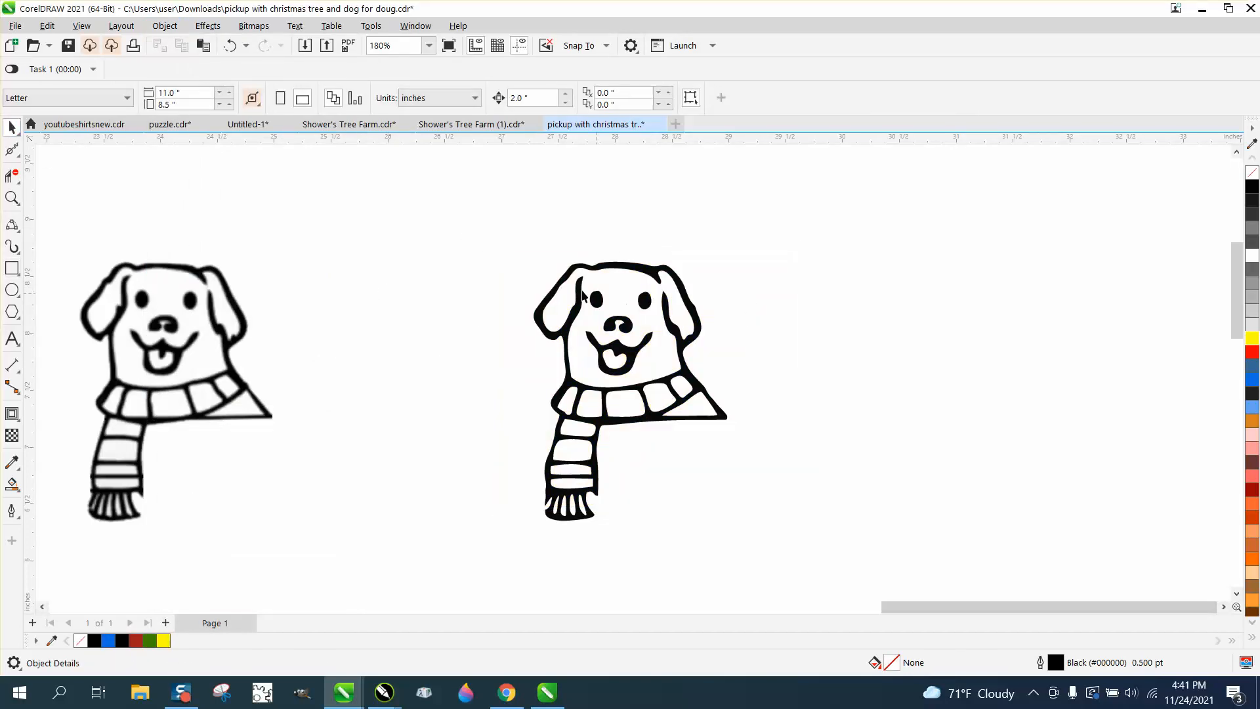
Step: Group the dog's five objects and move the group into the truck bed beside the tree
left_click_drag(476, 221, 873, 595)
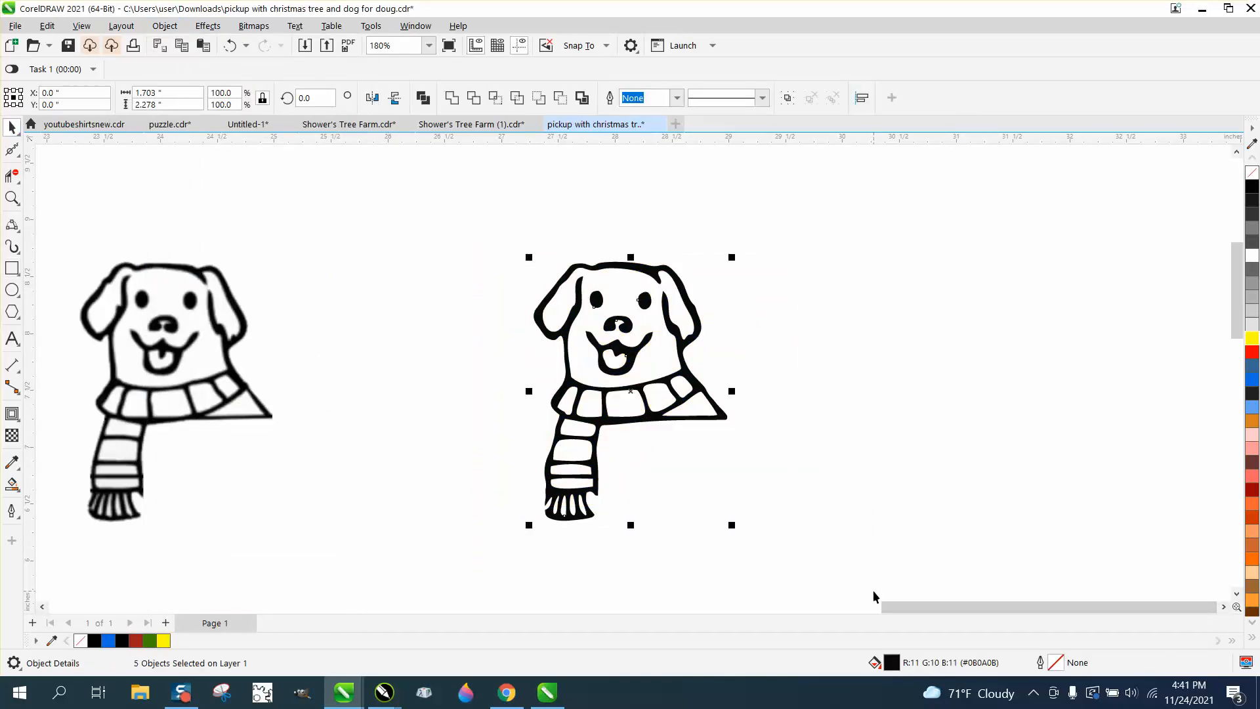
key("ctrl+g")
scroll(850, 361, "down", 3)
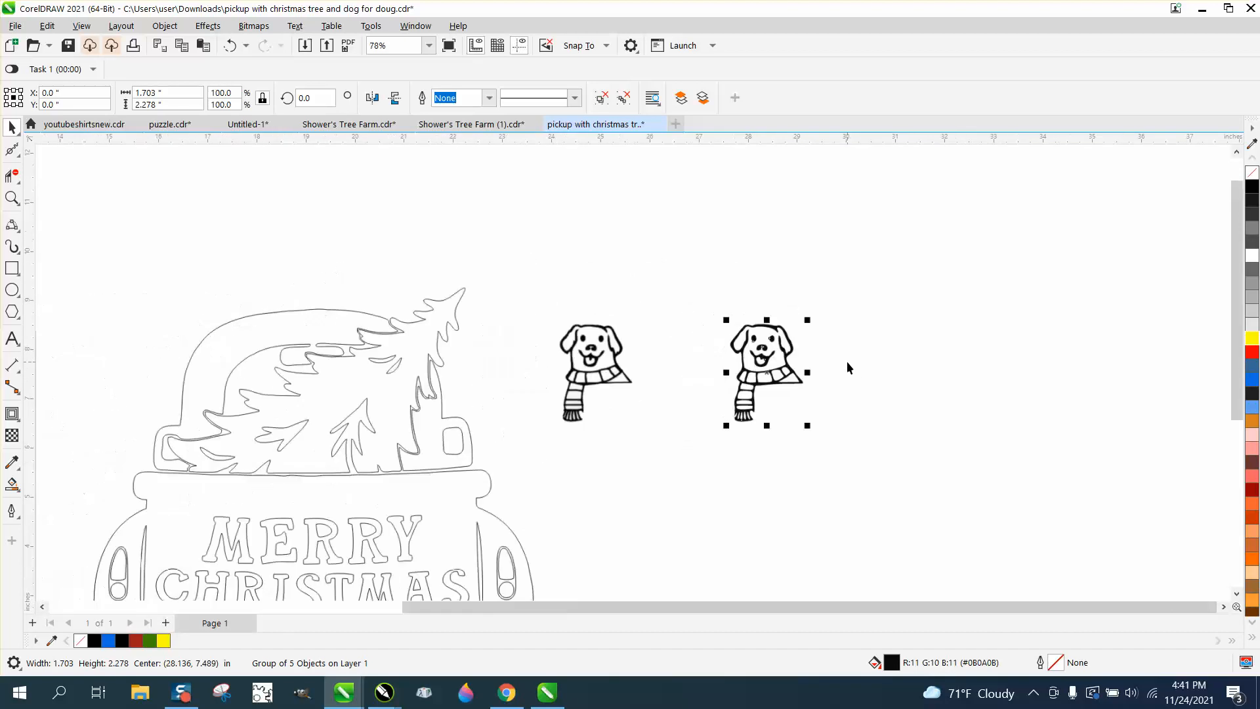
left_click_drag(779, 361, 387, 446)
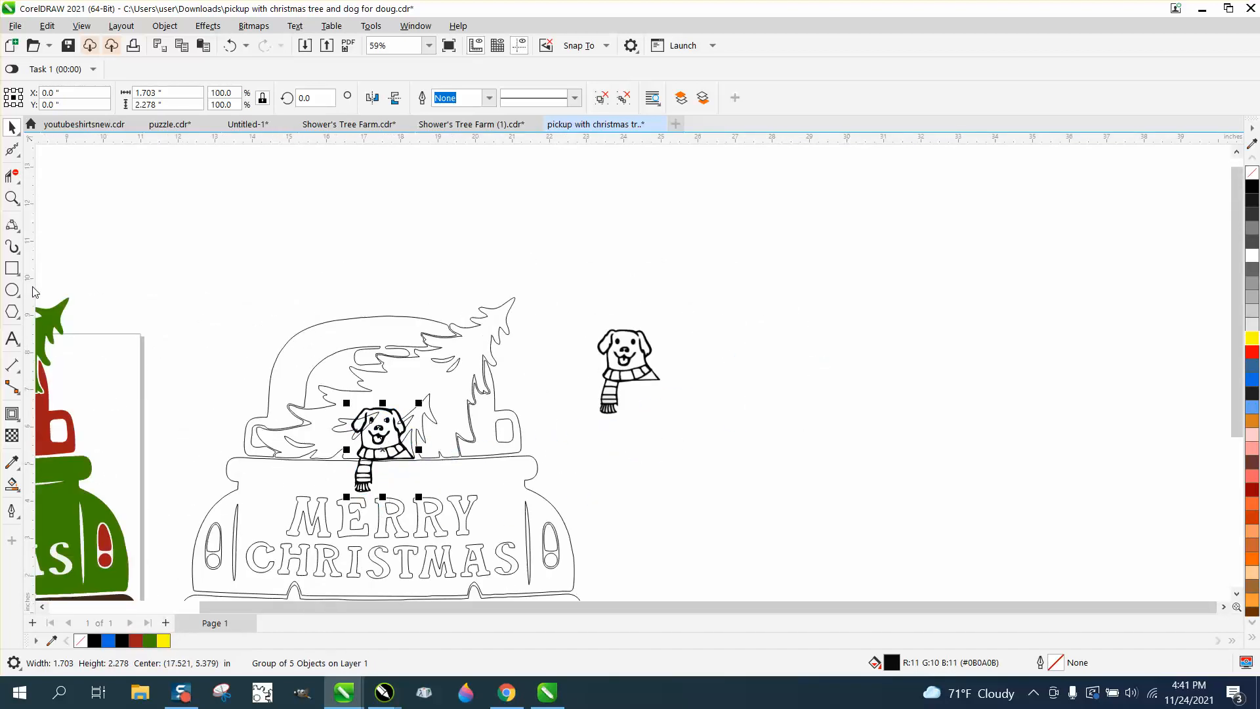
left_click(12, 198)
left_click_drag(314, 366, 640, 528)
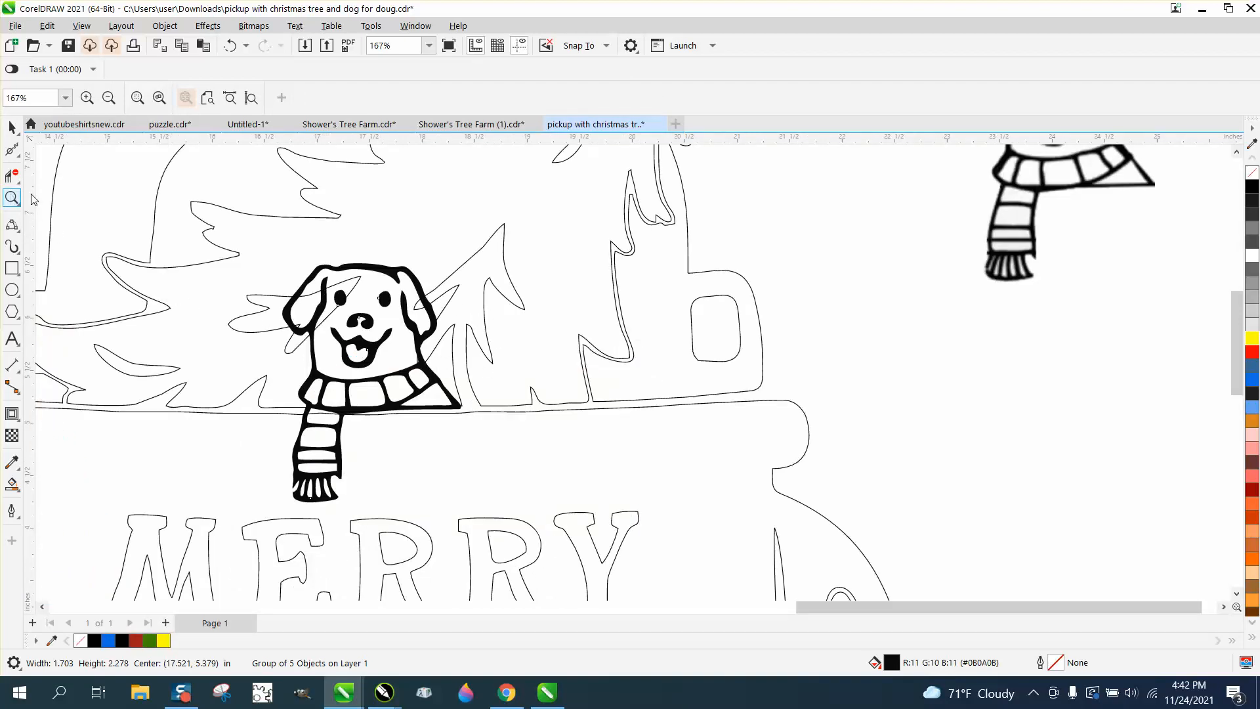
left_click_drag(255, 240, 572, 486)
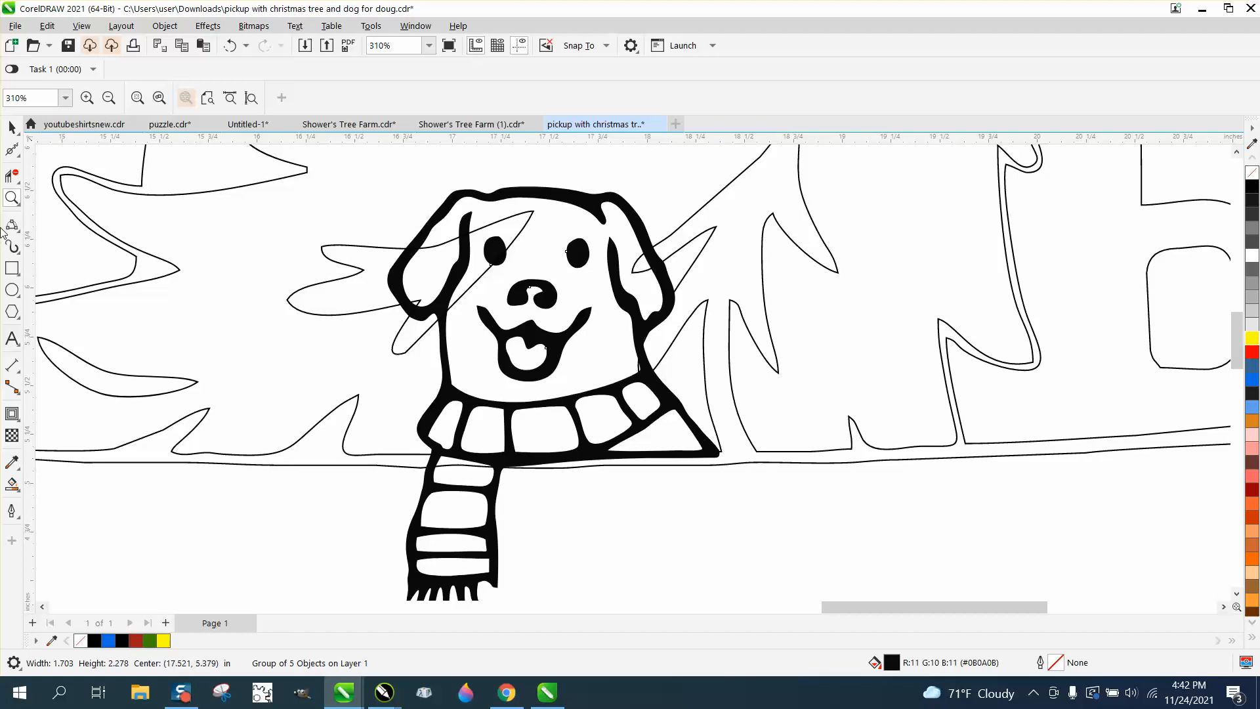
left_click(12, 127)
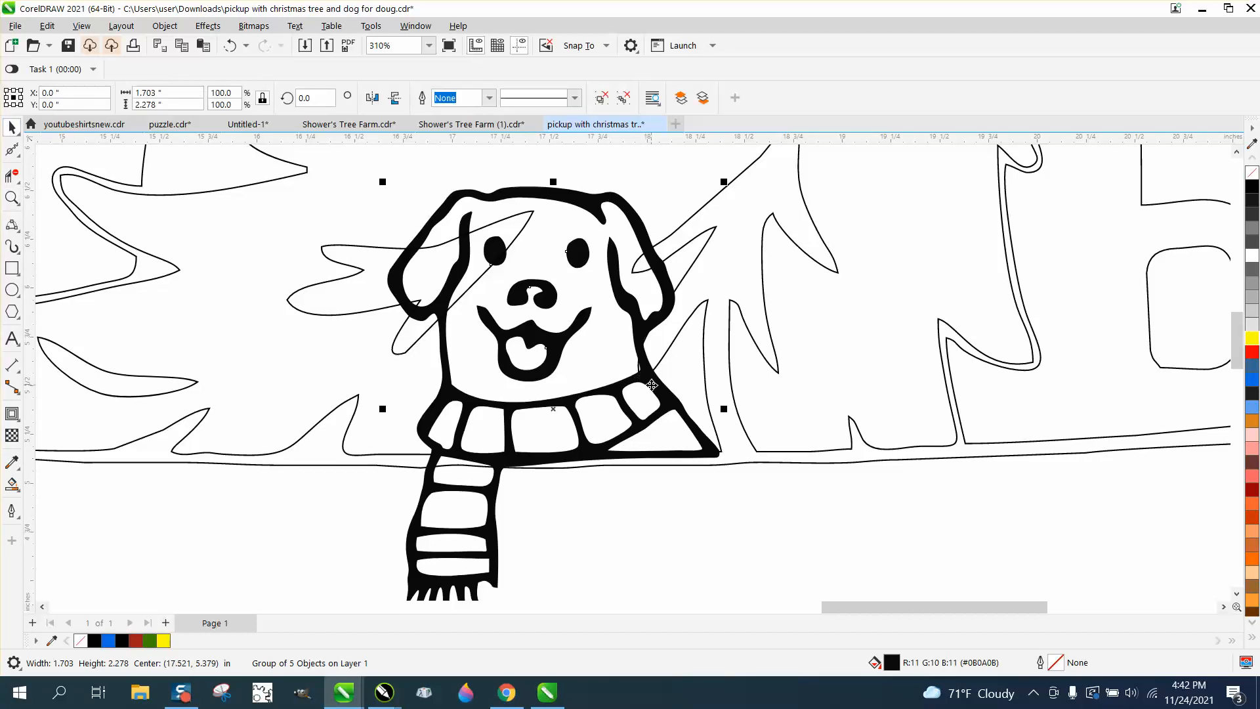
left_click_drag(652, 387, 652, 394)
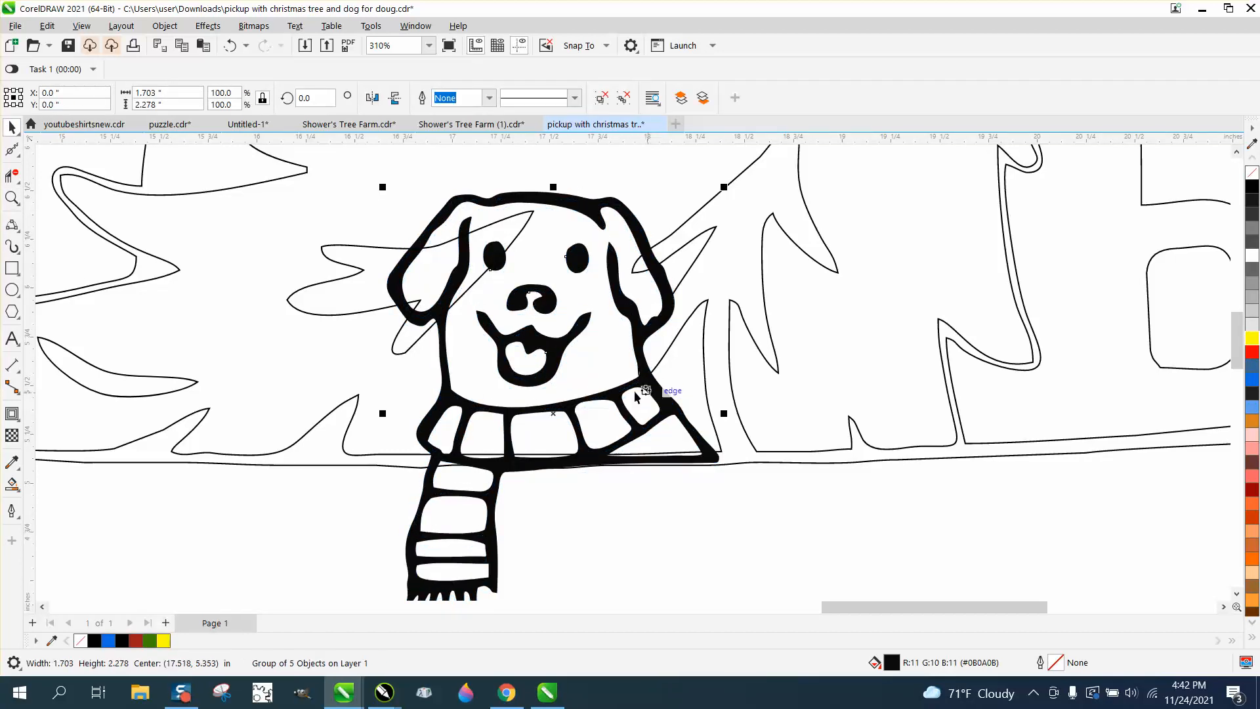
Step: Delete the tree line segments crossing the dog's head and eye with Virtual Segment Delete
left_click(11, 176)
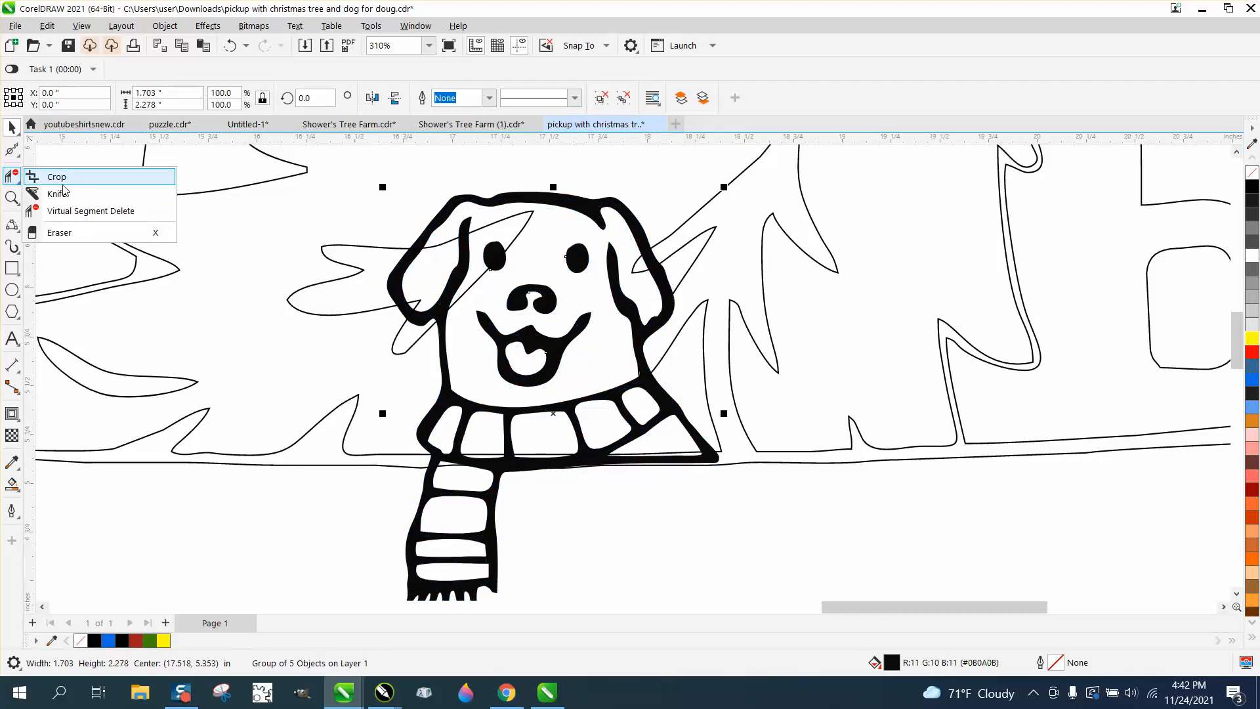
left_click(68, 211)
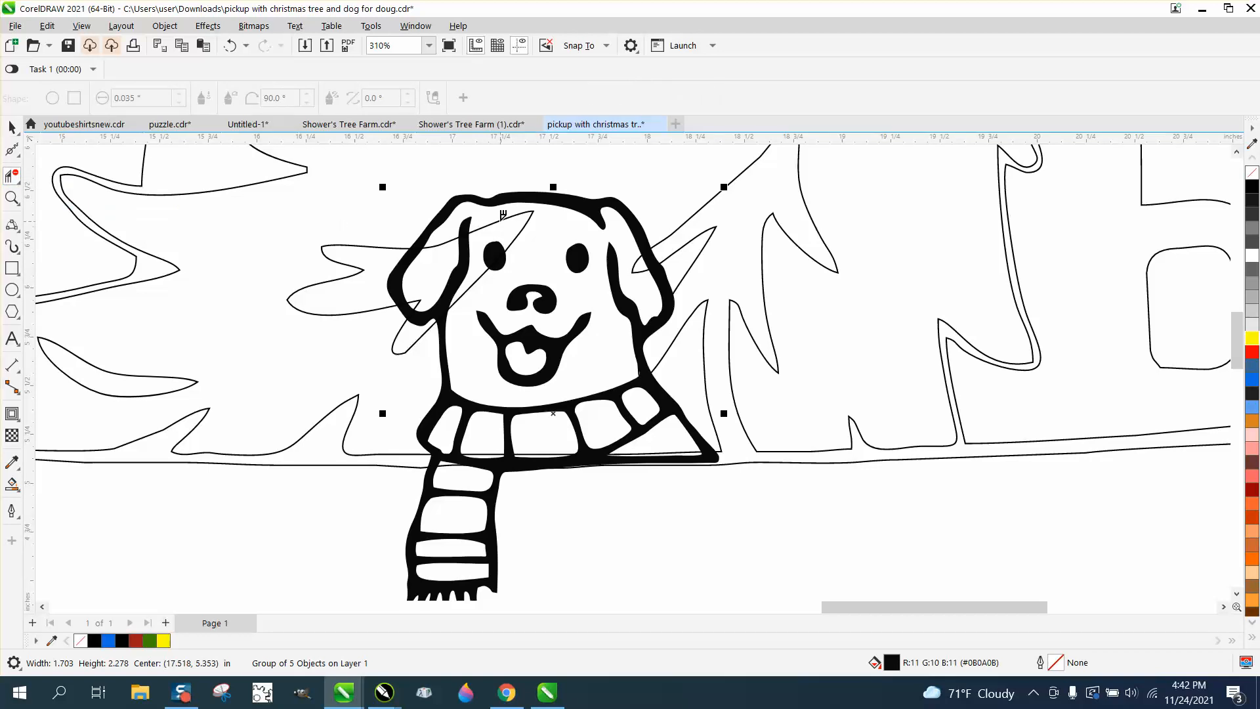
left_click(503, 216)
left_click(462, 300)
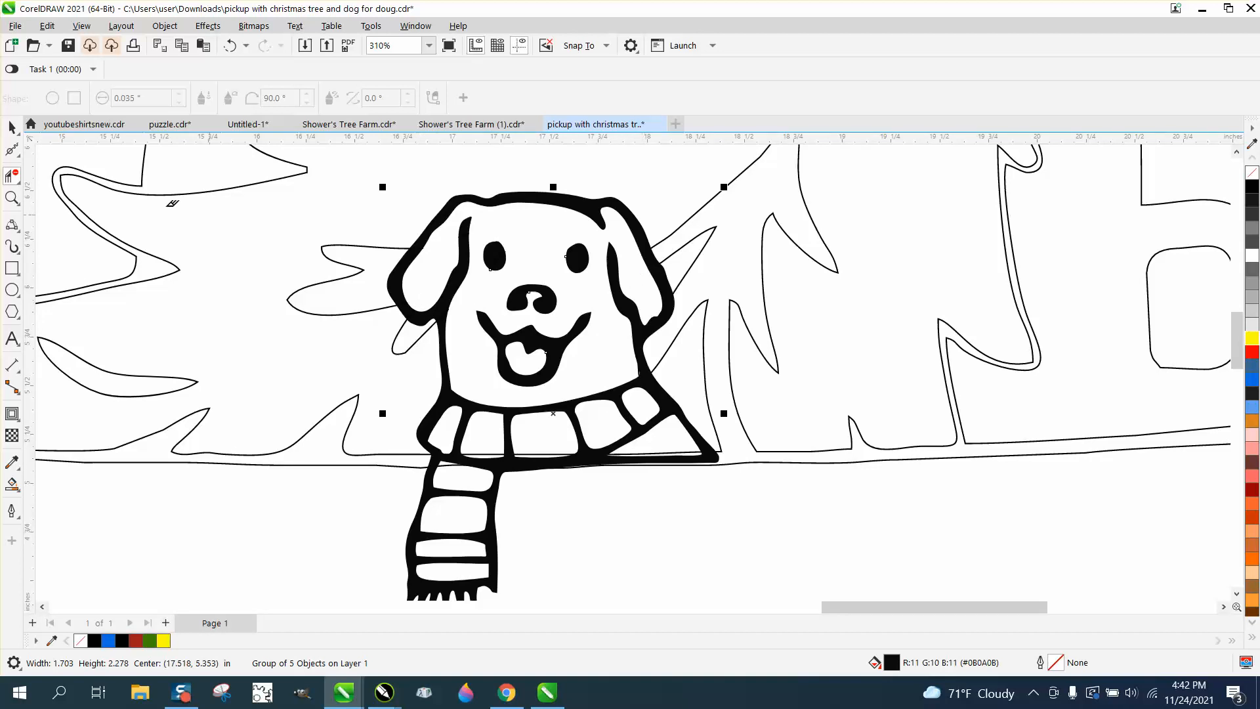
Step: Move the dog 2 inches down, erase the two stray tree-line fragments, then move it back up
left_click(12, 126)
left_click(543, 197)
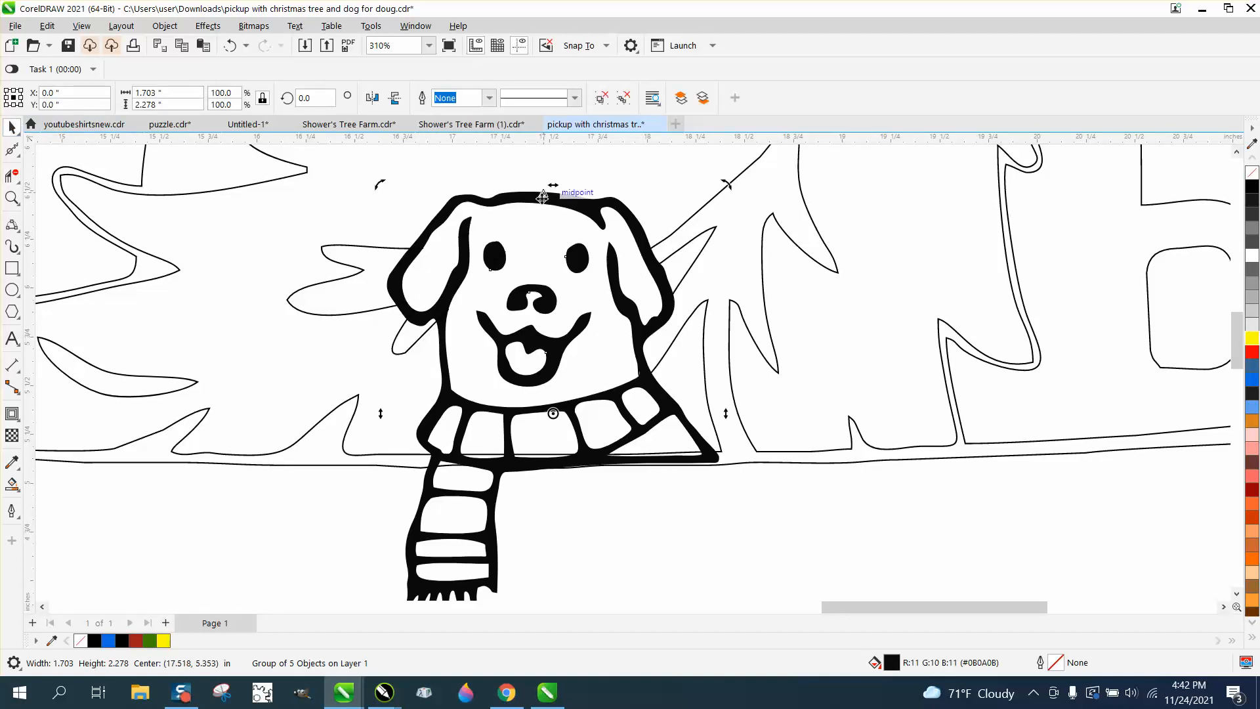
key("Down")
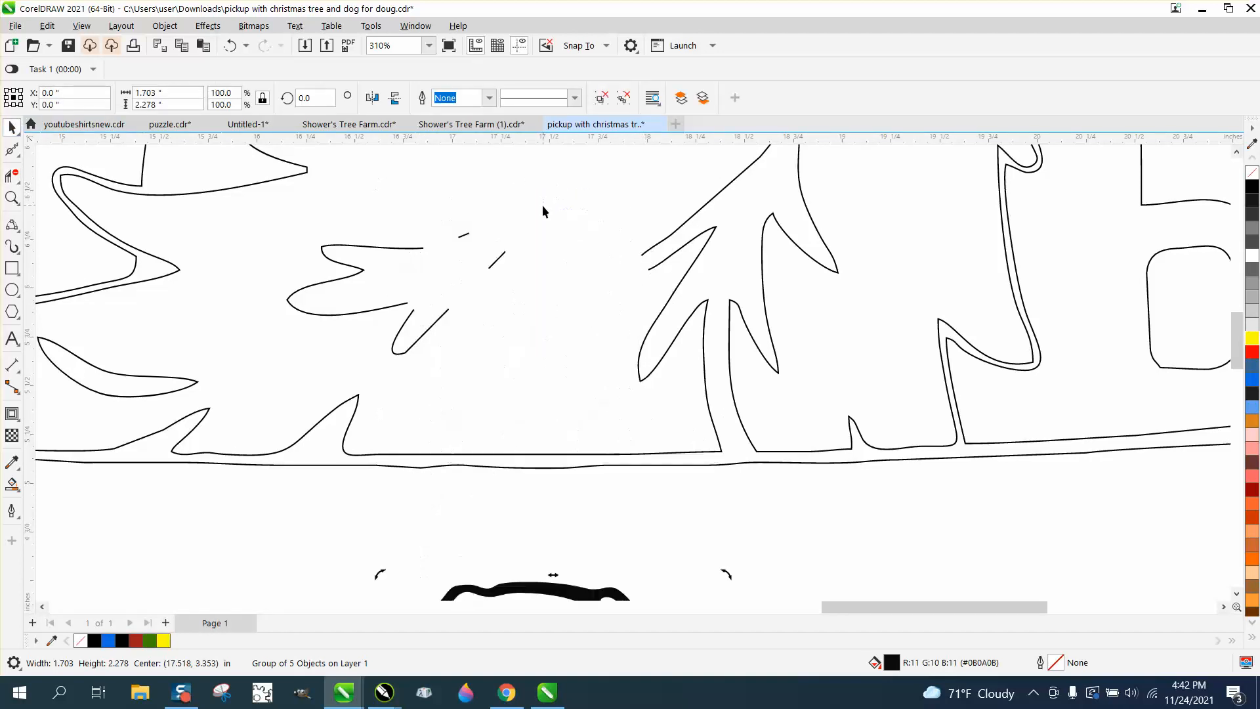
left_click(12, 150)
left_click(15, 177)
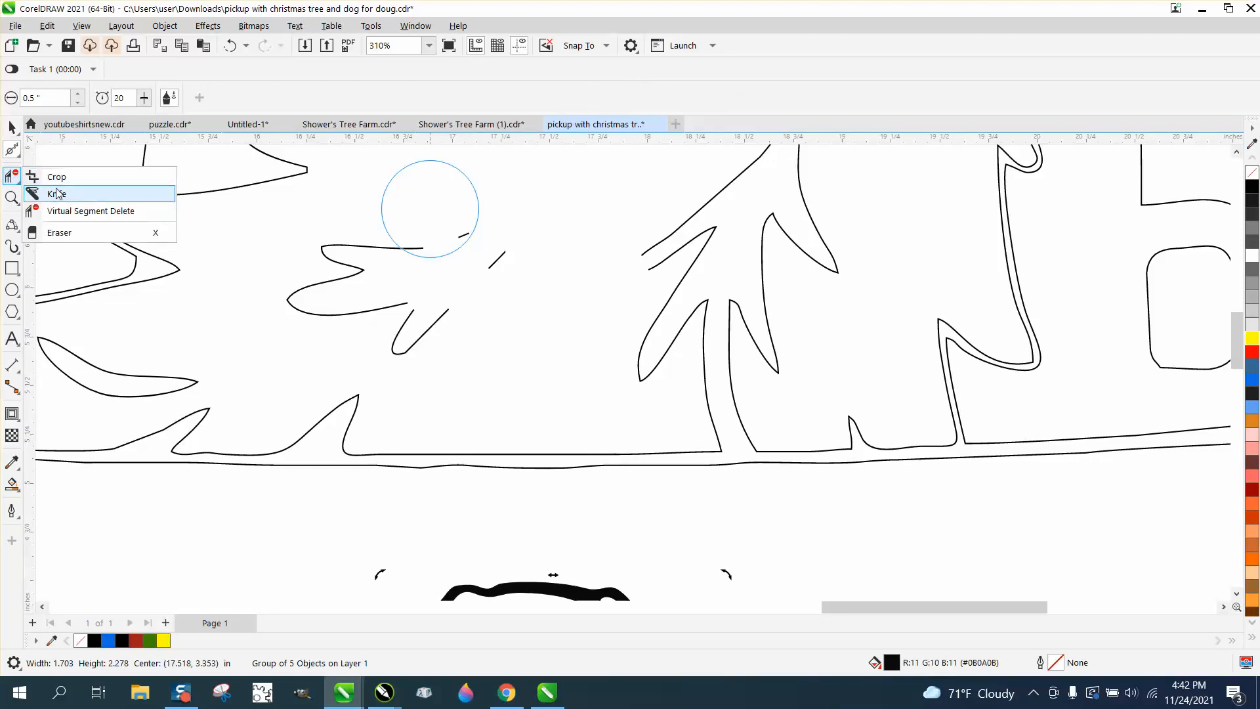
left_click(62, 209)
left_click_drag(472, 226, 542, 289)
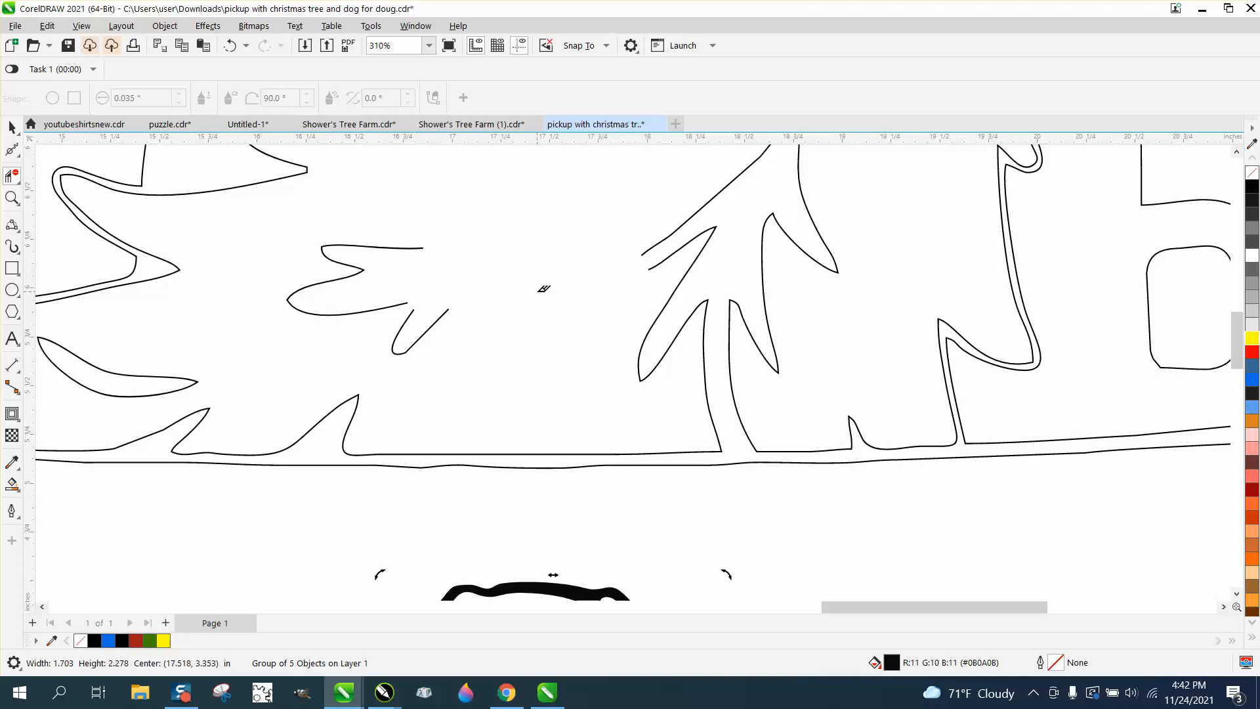
key("Up")
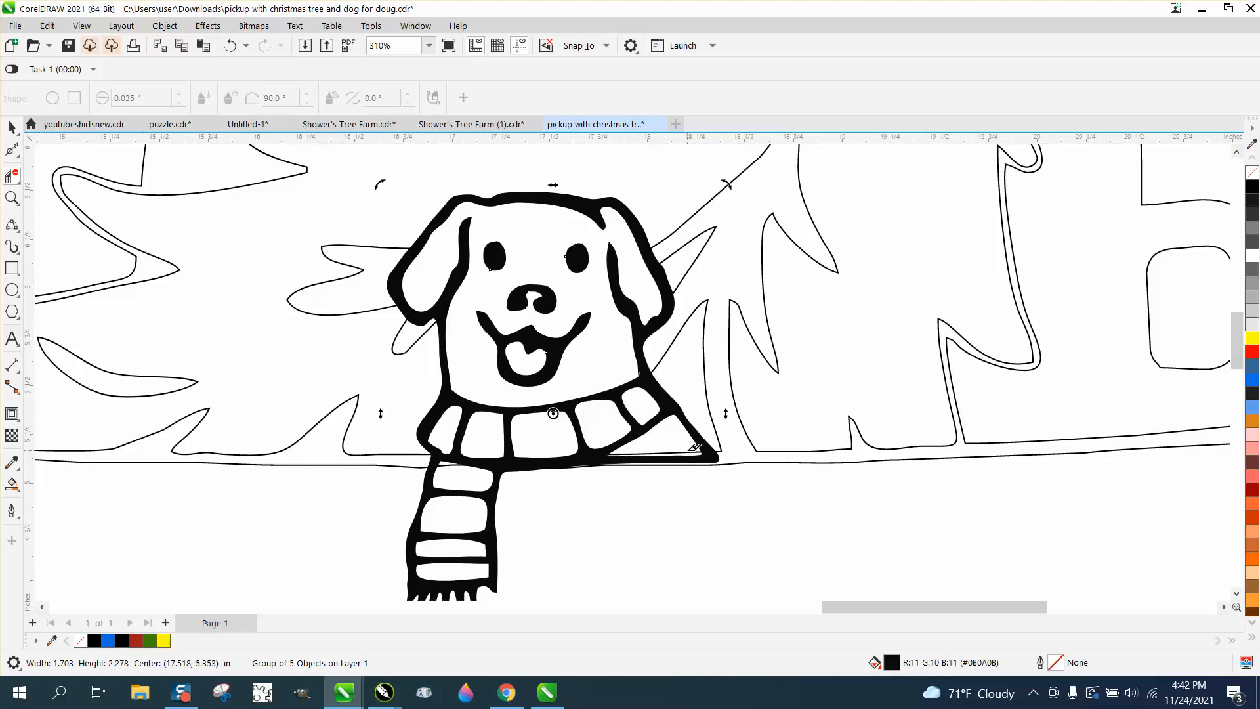
Step: Set Smart Fill to the green sampled from the finished truck's tree
scroll(630, 449, "down", 4)
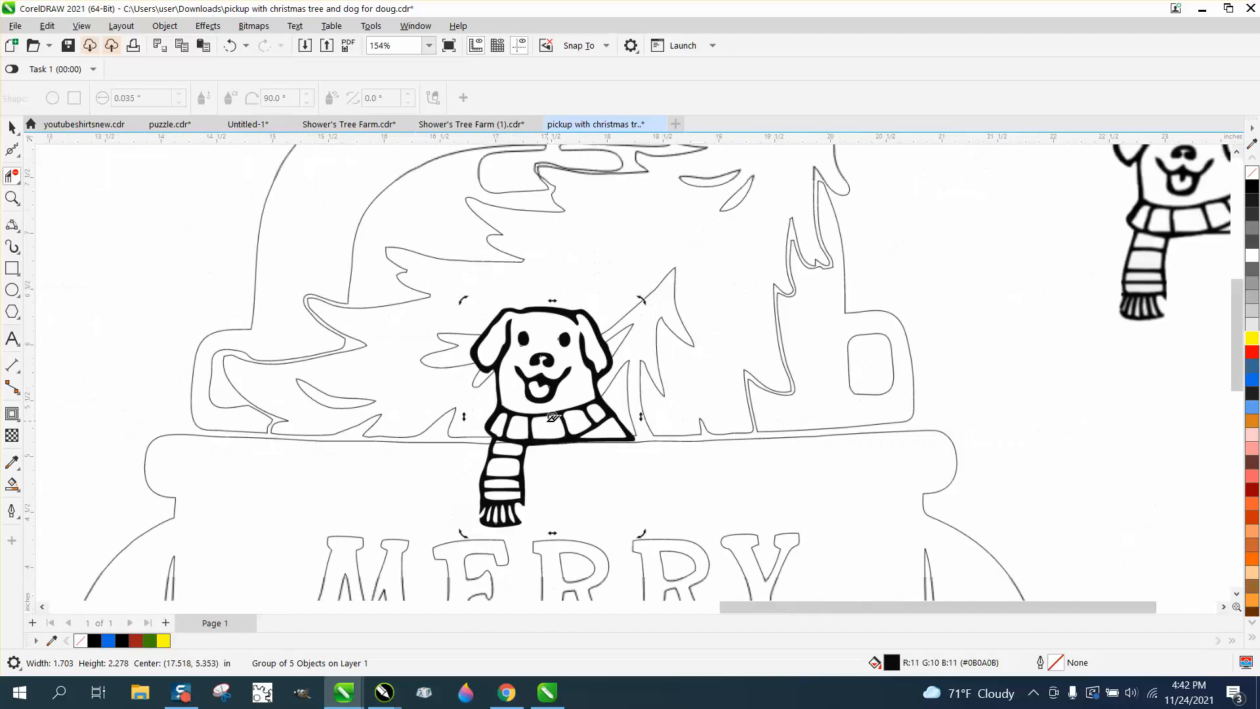
scroll(552, 439, "down", 5)
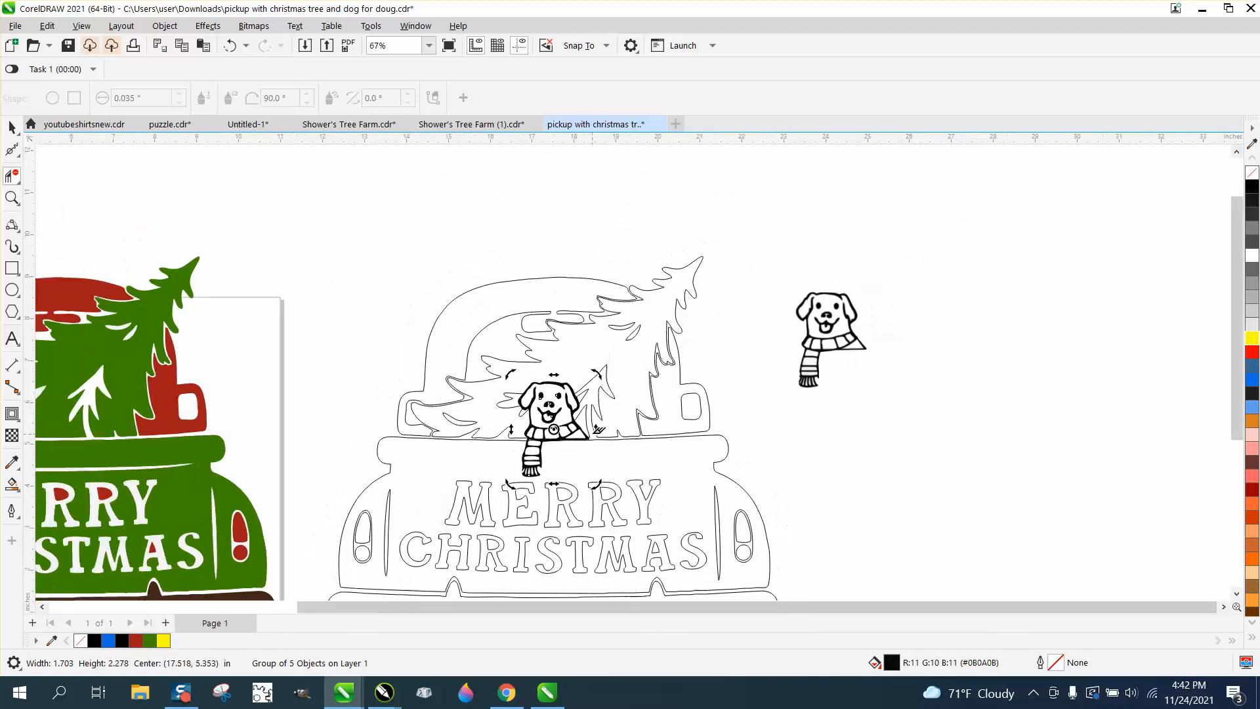
scroll(503, 388, "down", 2)
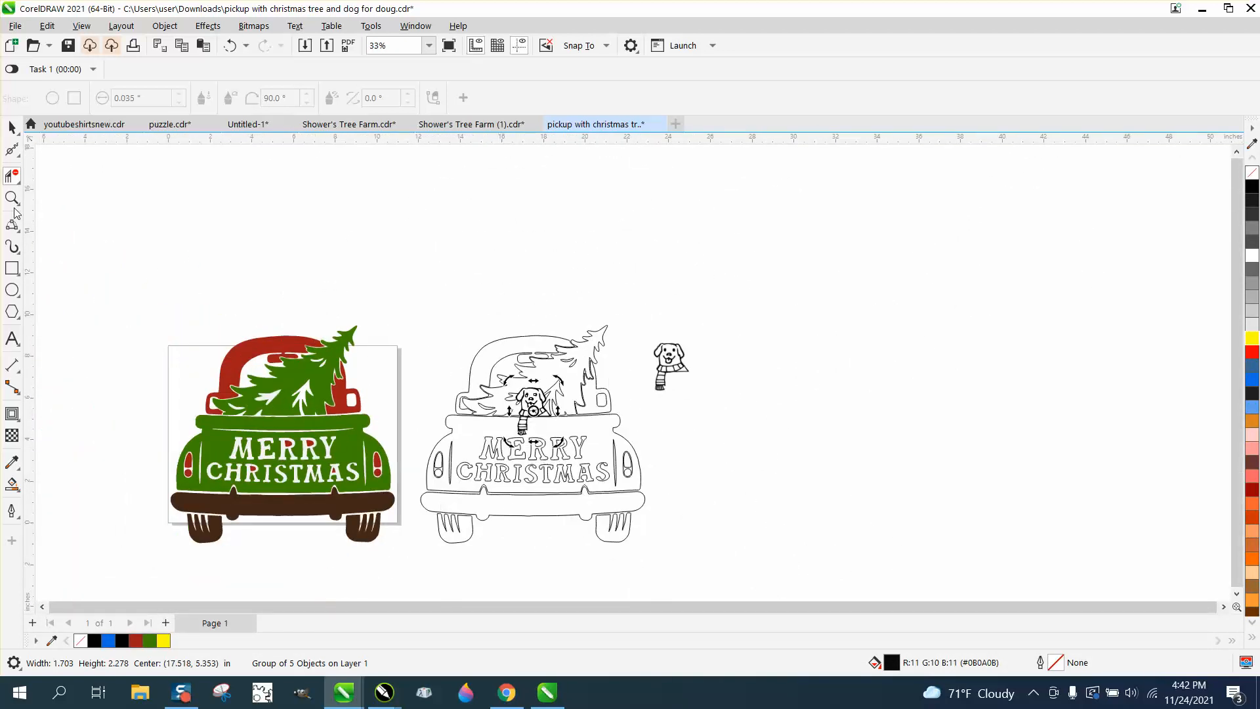
key("z")
left_click_drag(410, 338, 751, 543)
scroll(151, 289, "down", 1)
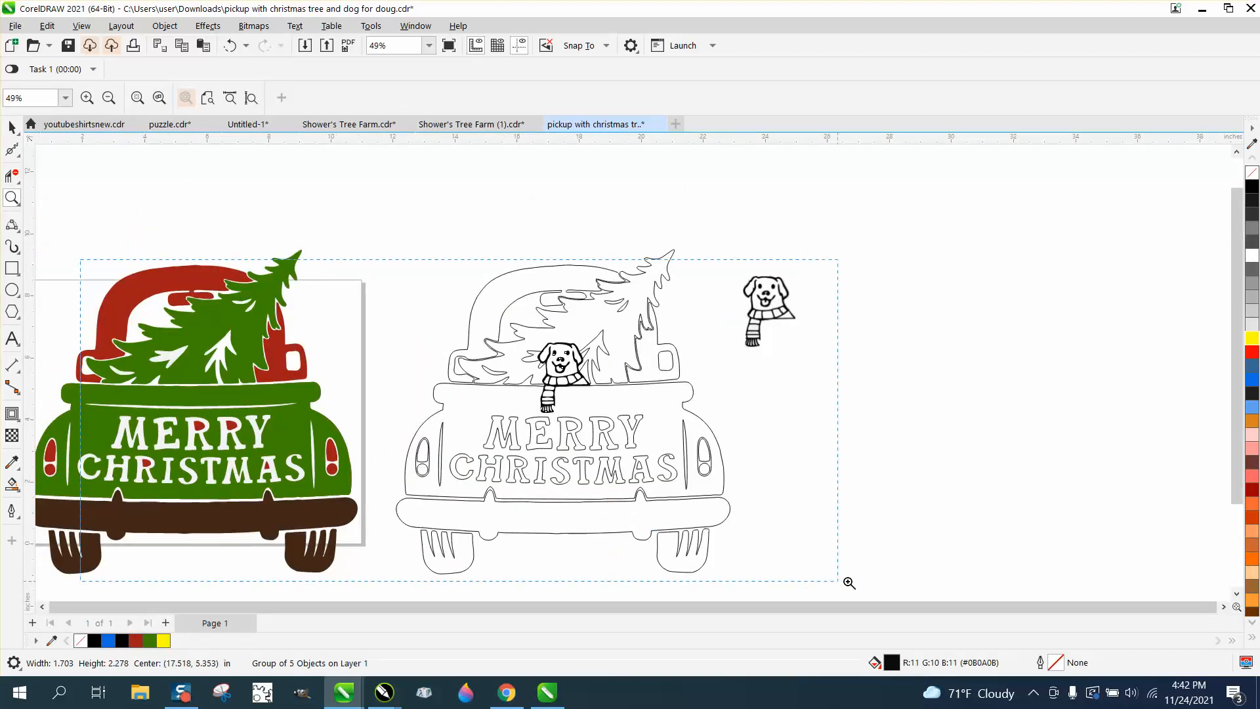
scroll(766, 560, "up", 2)
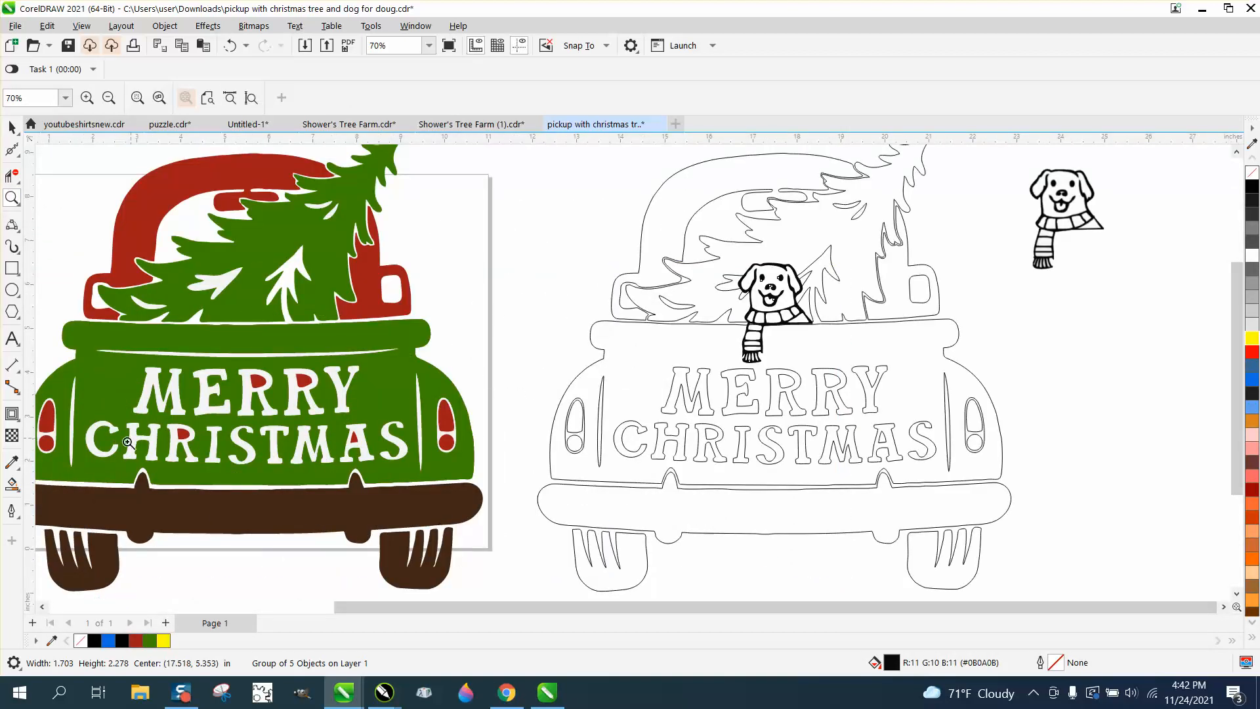
left_click(12, 484)
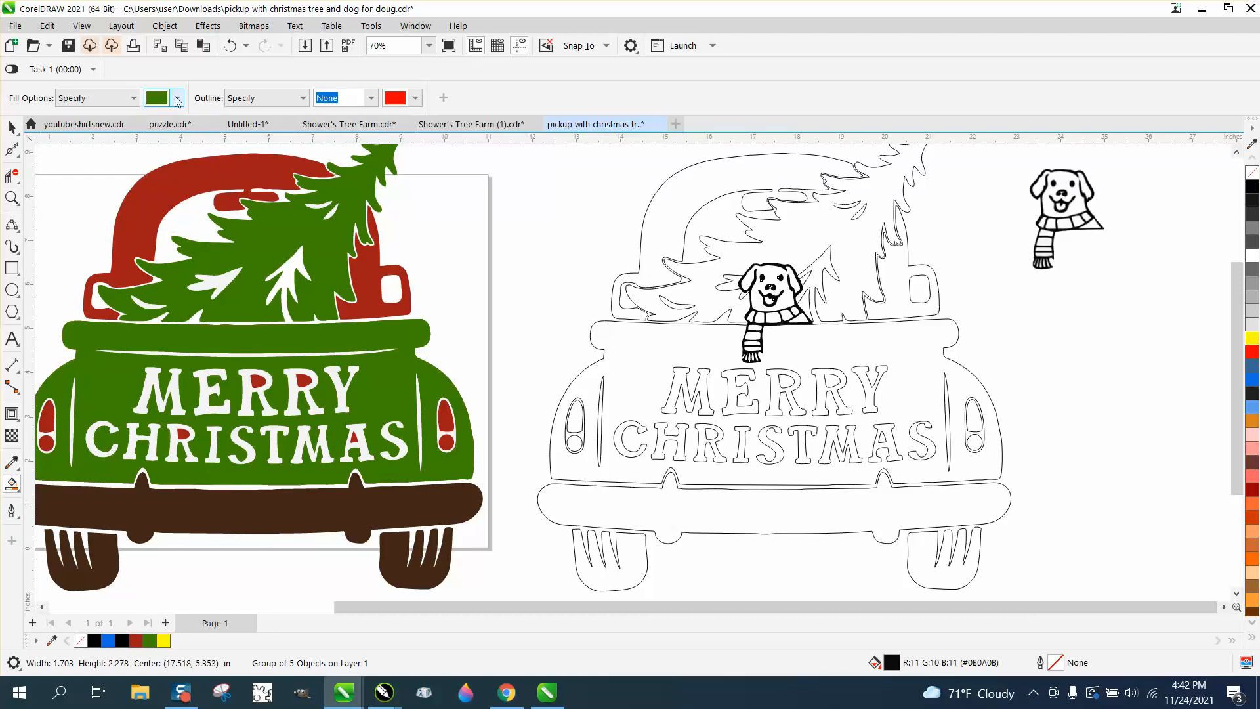
left_click(177, 98)
left_click(304, 330)
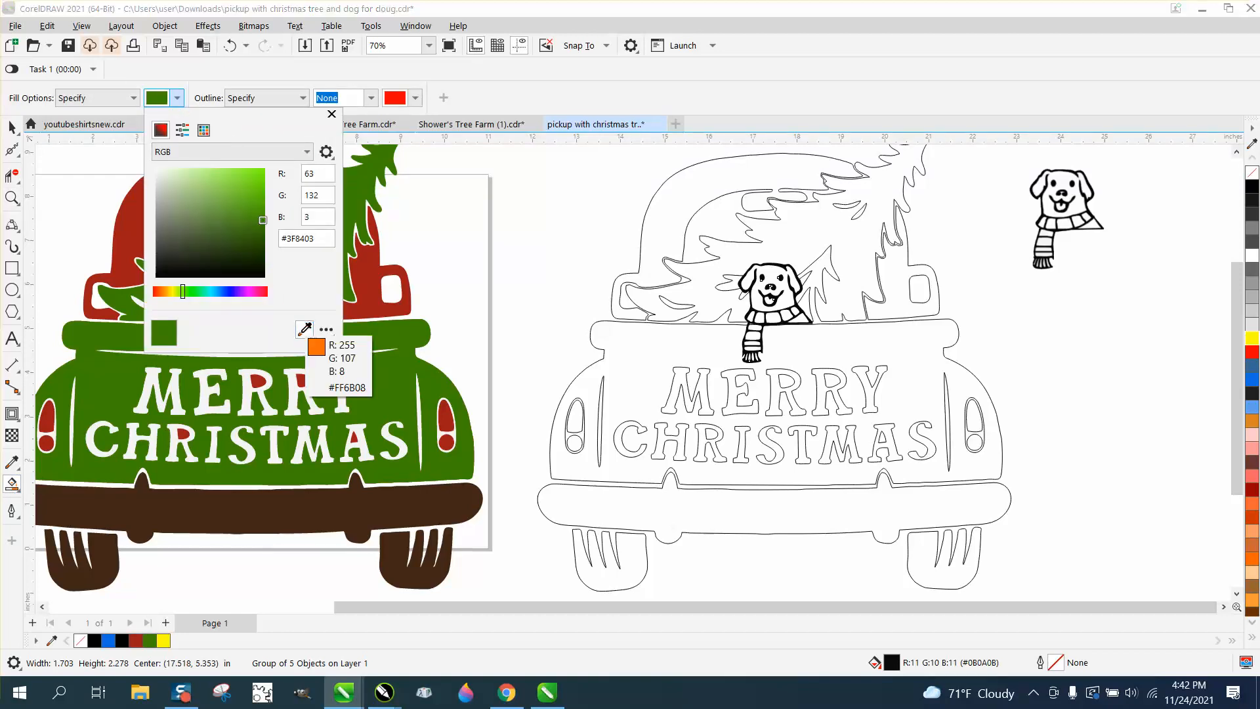
left_click(357, 186)
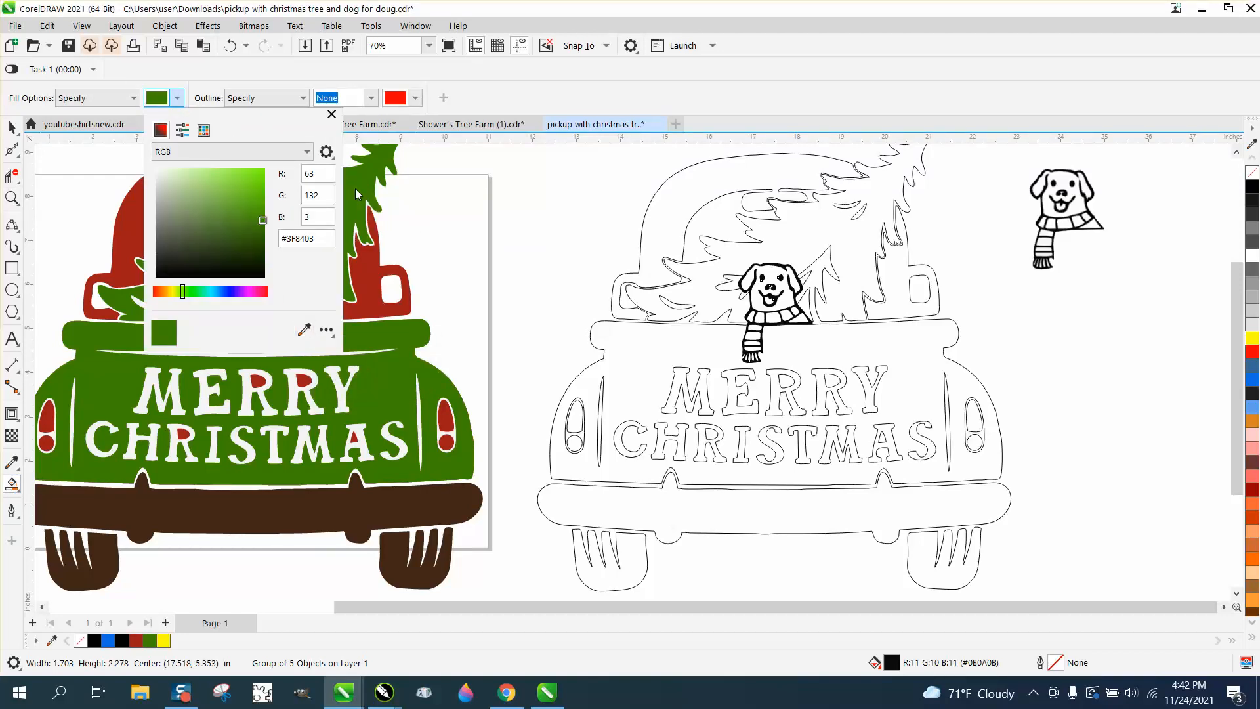
left_click(817, 223)
Step: Fill the outline truck's tree, scarf gap, MERRY CHRISTMAS panel and lettering gap green
left_click(817, 219)
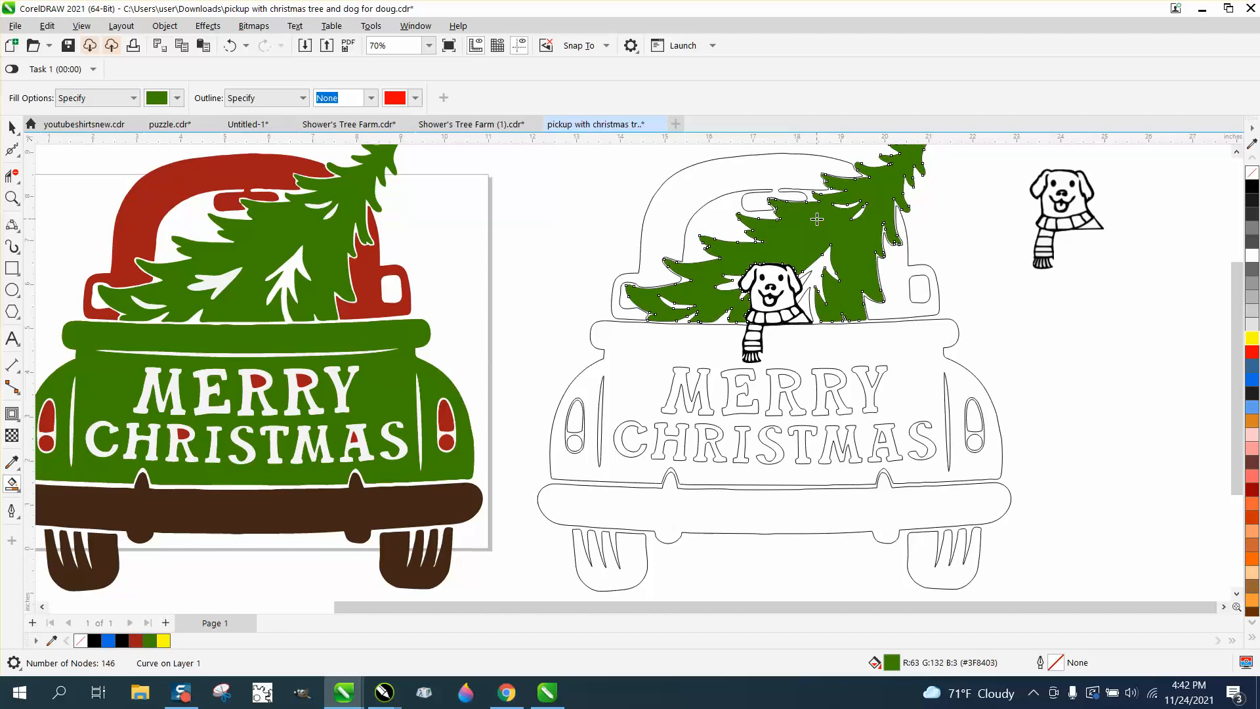
left_click(809, 298)
left_click(722, 348)
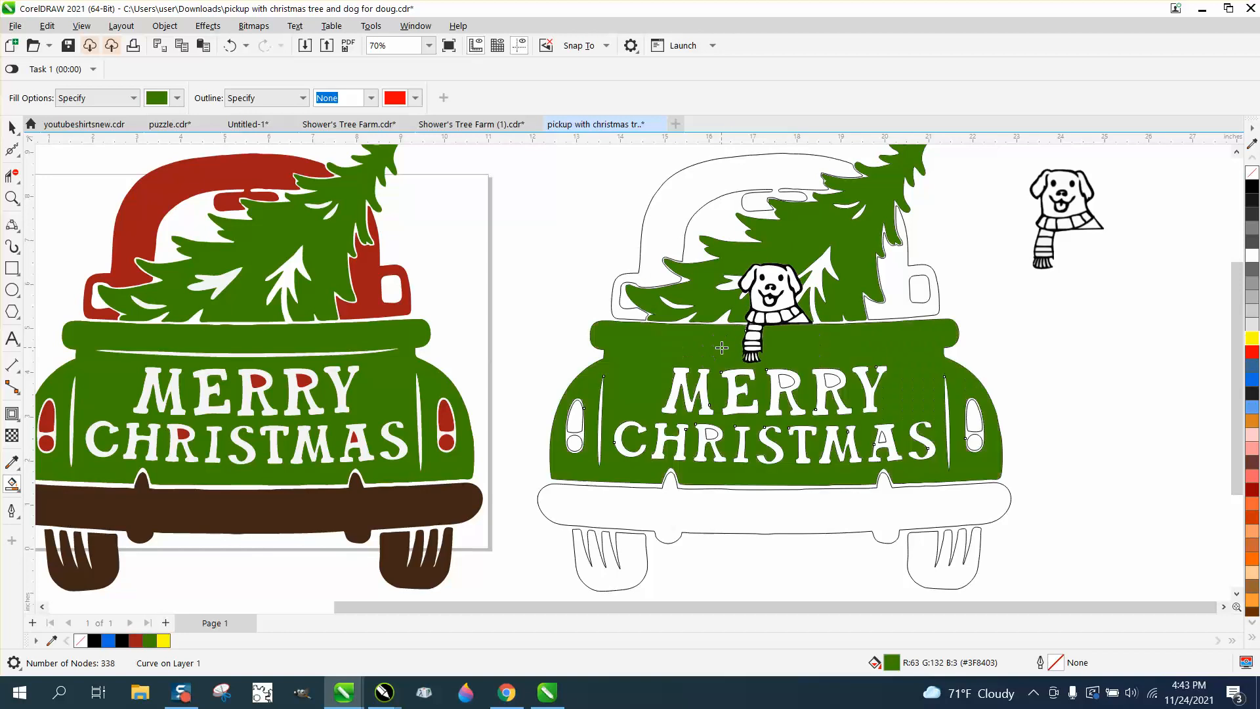
left_click(785, 382)
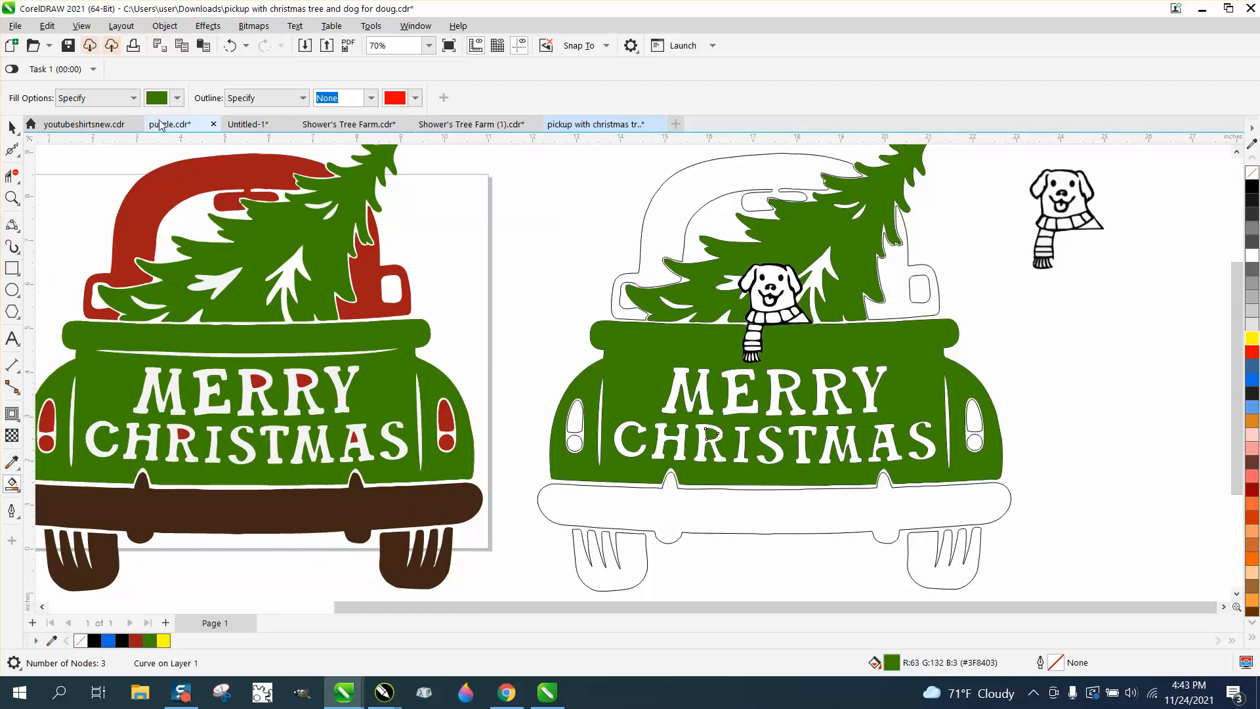
Step: Fill the outline truck's cab and both taillights with red sampled from the finished cab
left_click(178, 98)
left_click(304, 330)
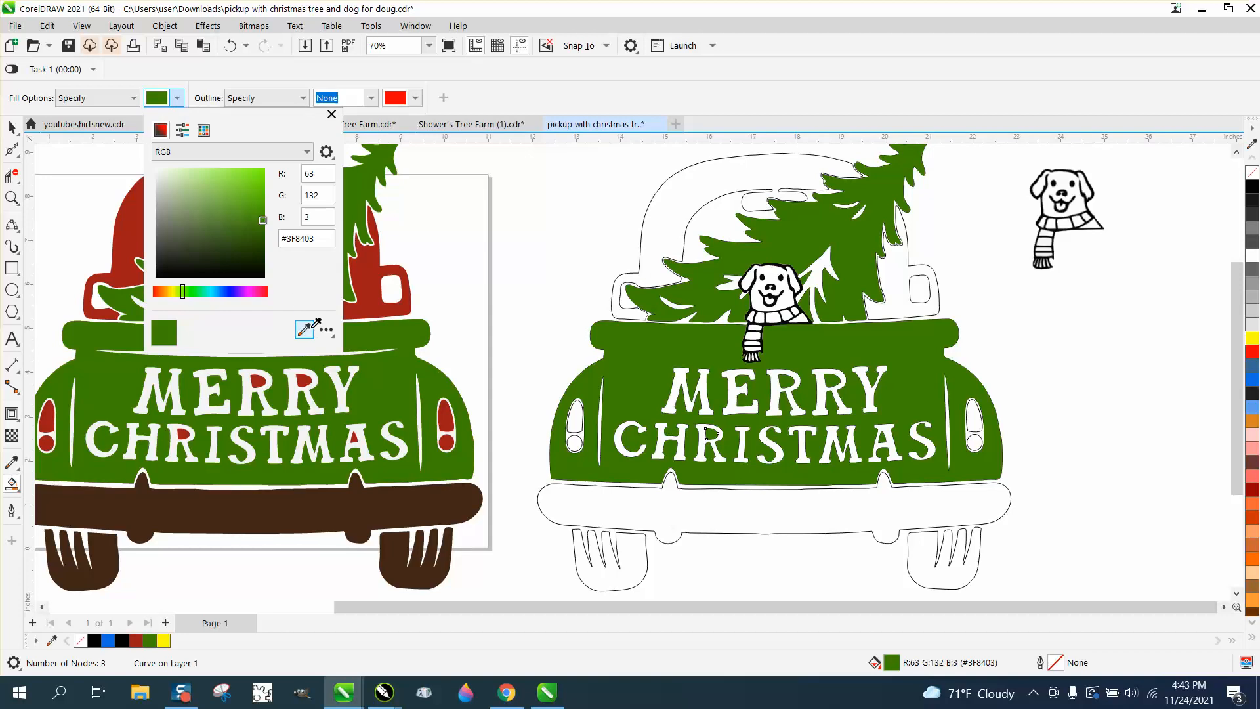
left_click(368, 274)
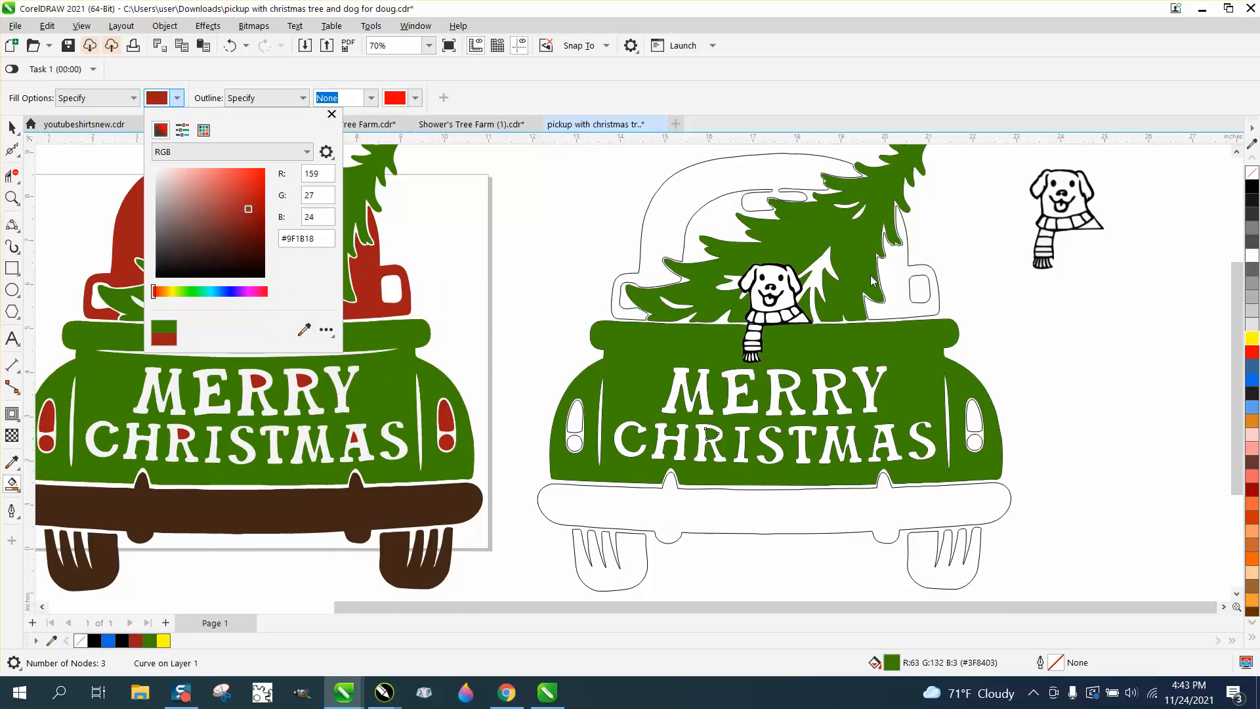
left_click(904, 281)
left_click(888, 269)
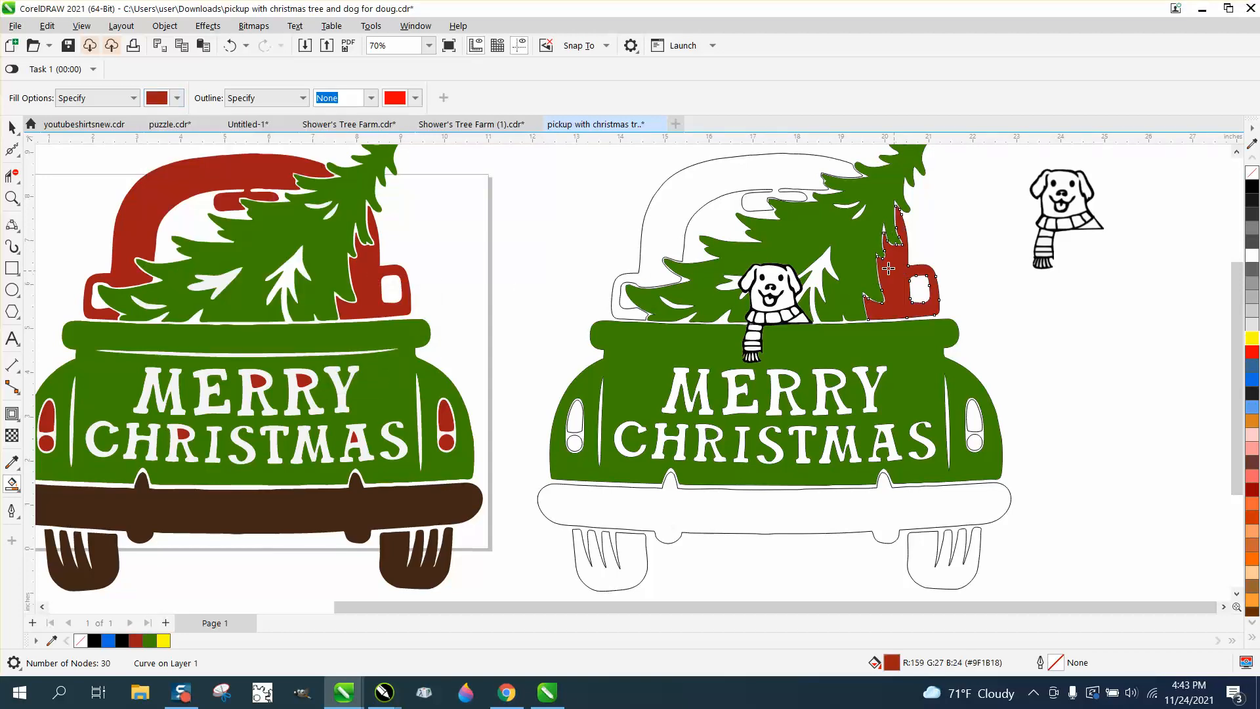
left_click(788, 177)
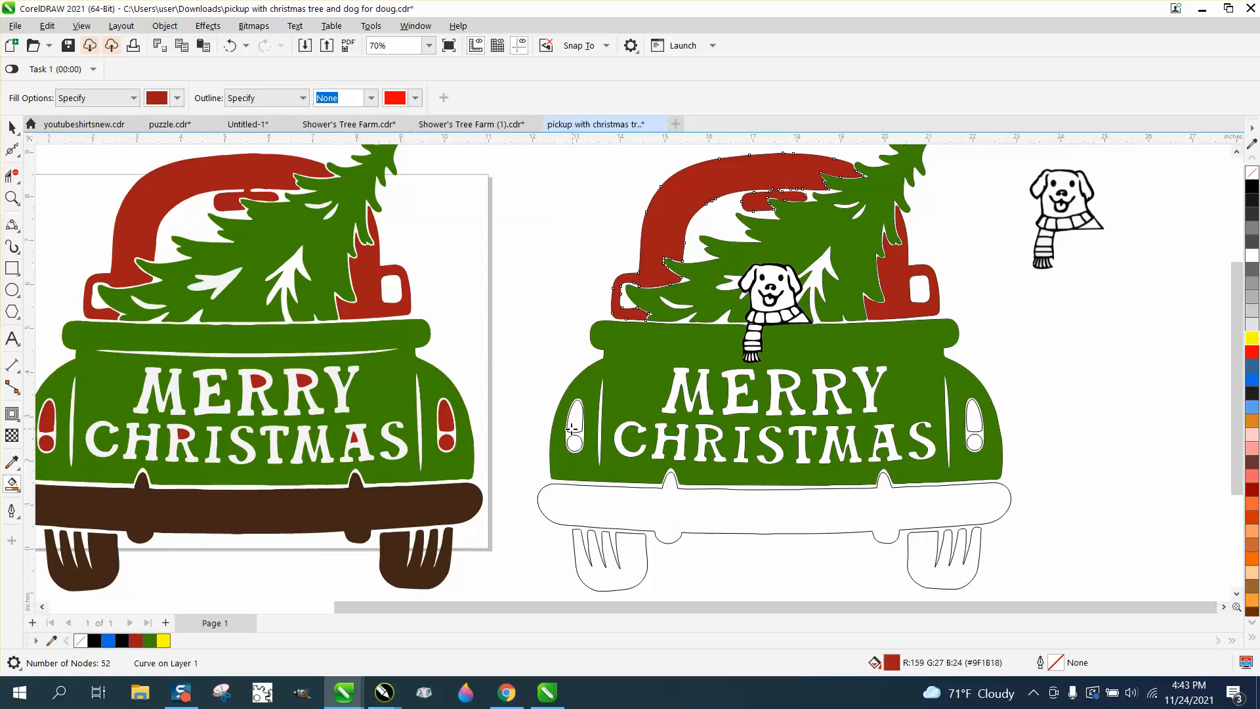
left_click(576, 423)
left_click(575, 442)
left_click(972, 415)
left_click(971, 447)
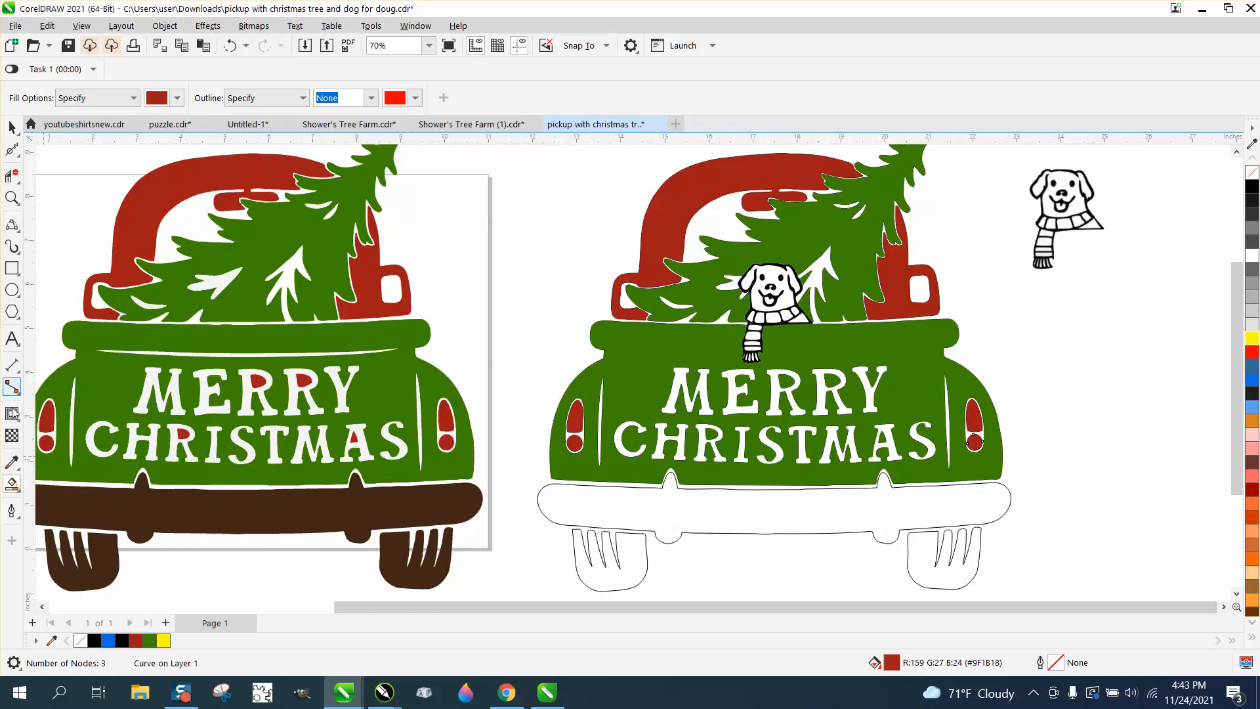
Step: Set the Smart Fill colour to black from the RGB swatch grid
left_click(20, 492)
left_click(16, 494)
left_click(16, 494)
left_click(62, 497)
left_click(177, 98)
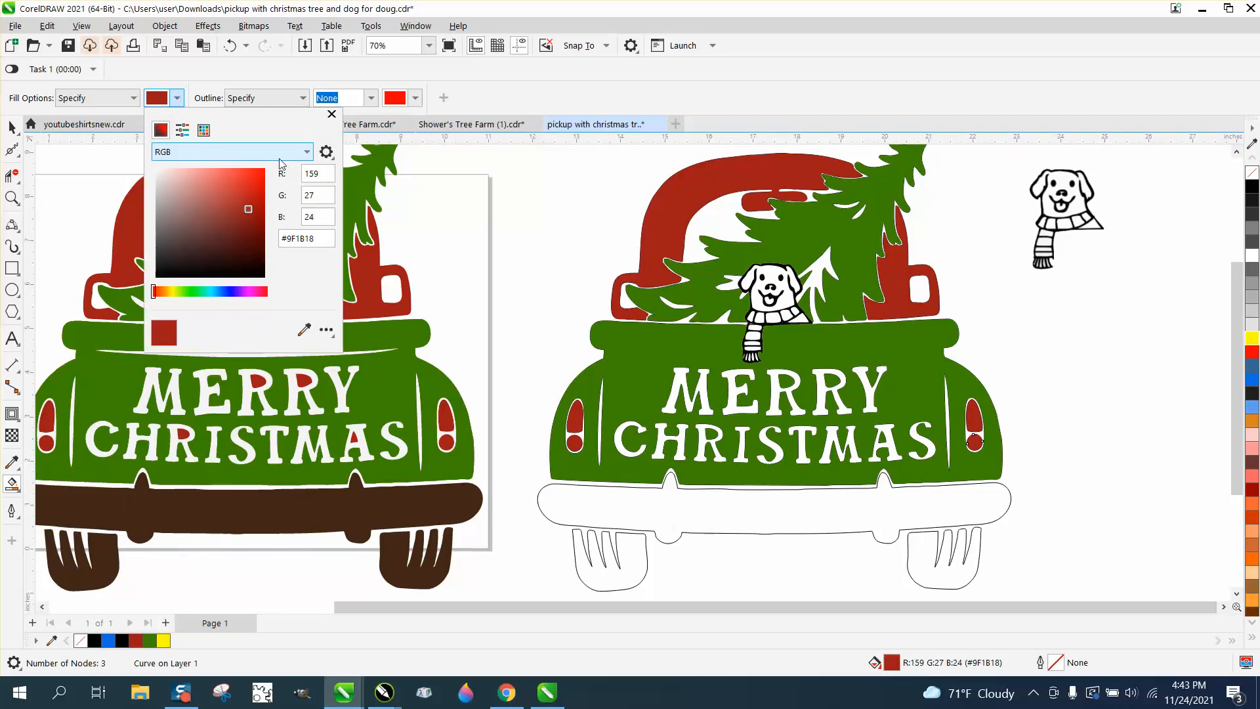
left_click(309, 153)
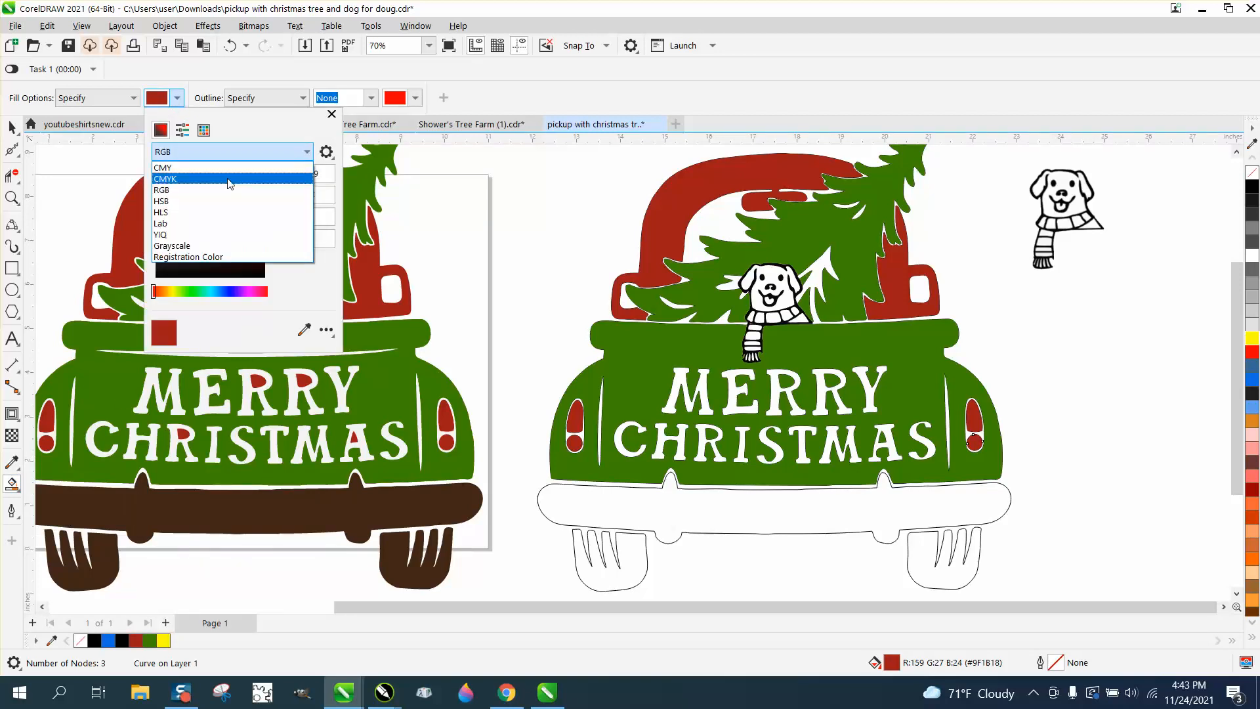
left_click(188, 191)
left_click(204, 130)
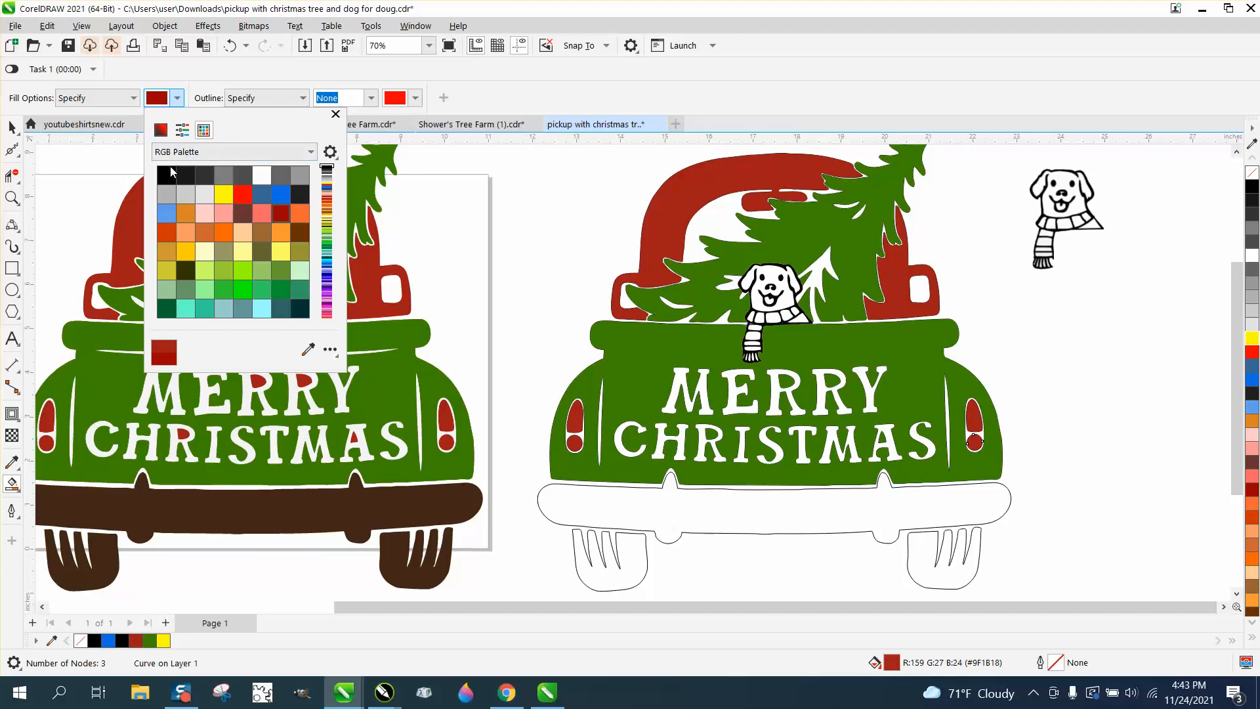
left_click(165, 176)
Step: Fill the truck's bumper and both rear tires black
left_click(624, 510)
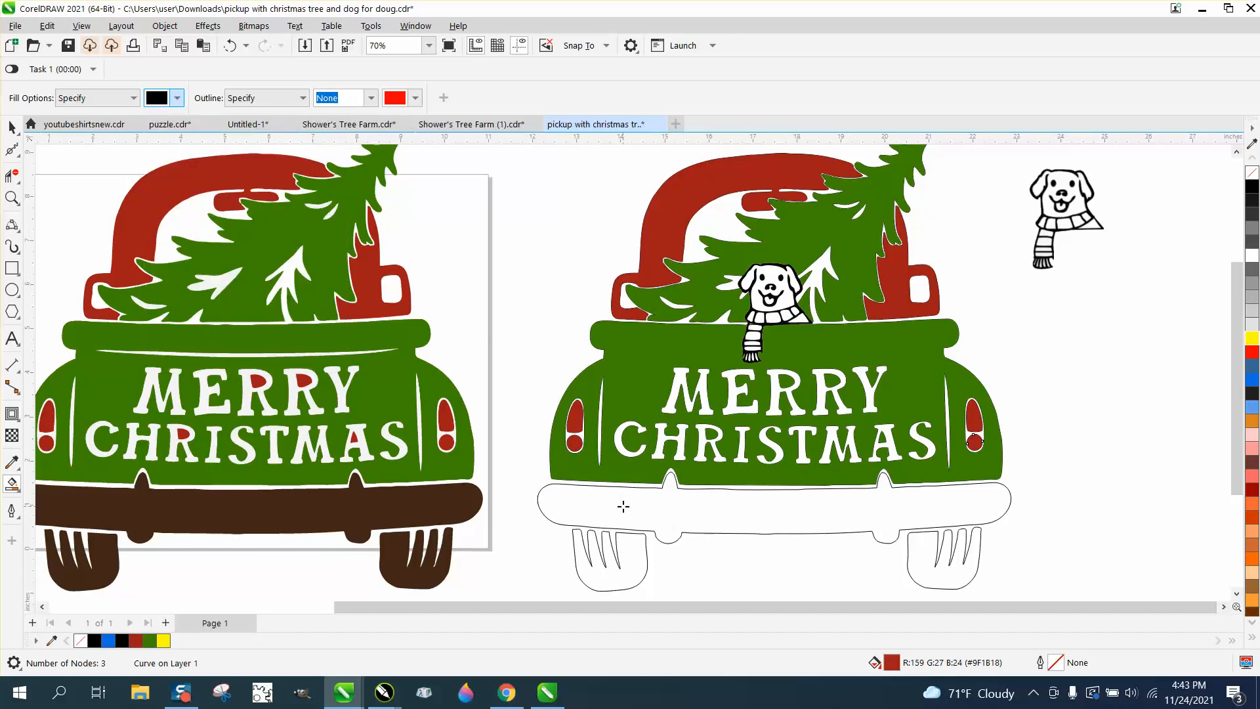
left_click(629, 552)
left_click(919, 555)
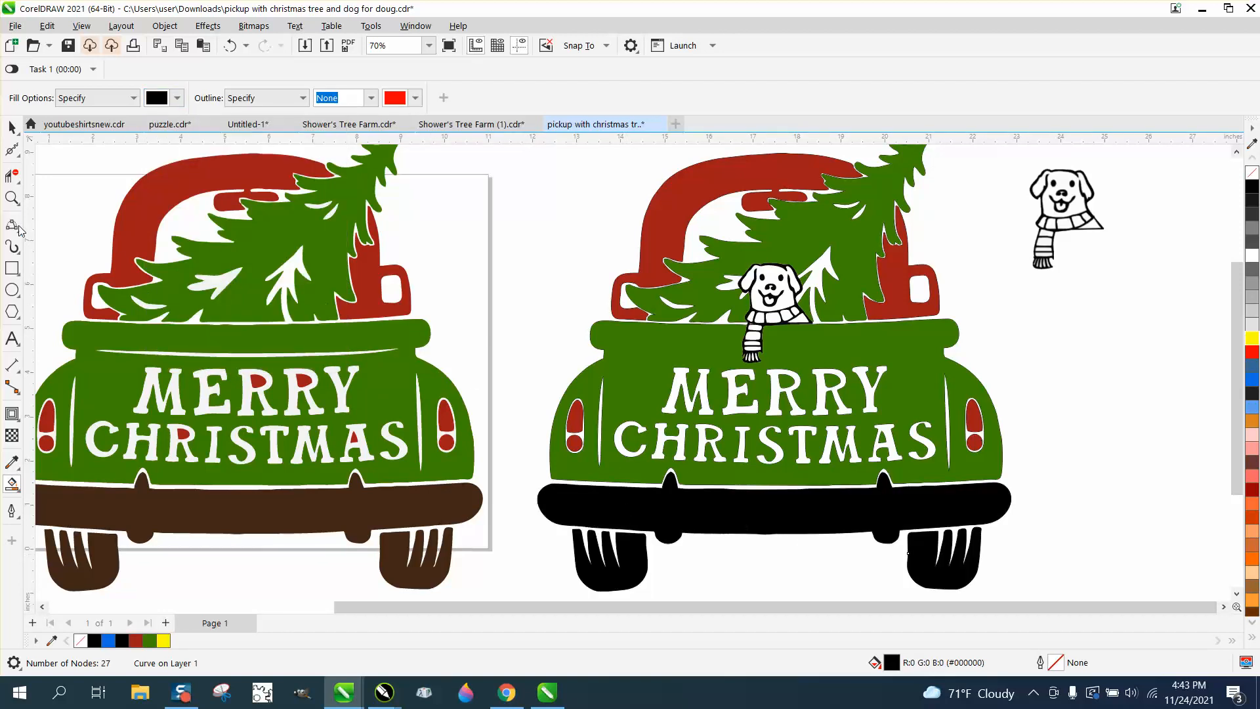
left_click(12, 198)
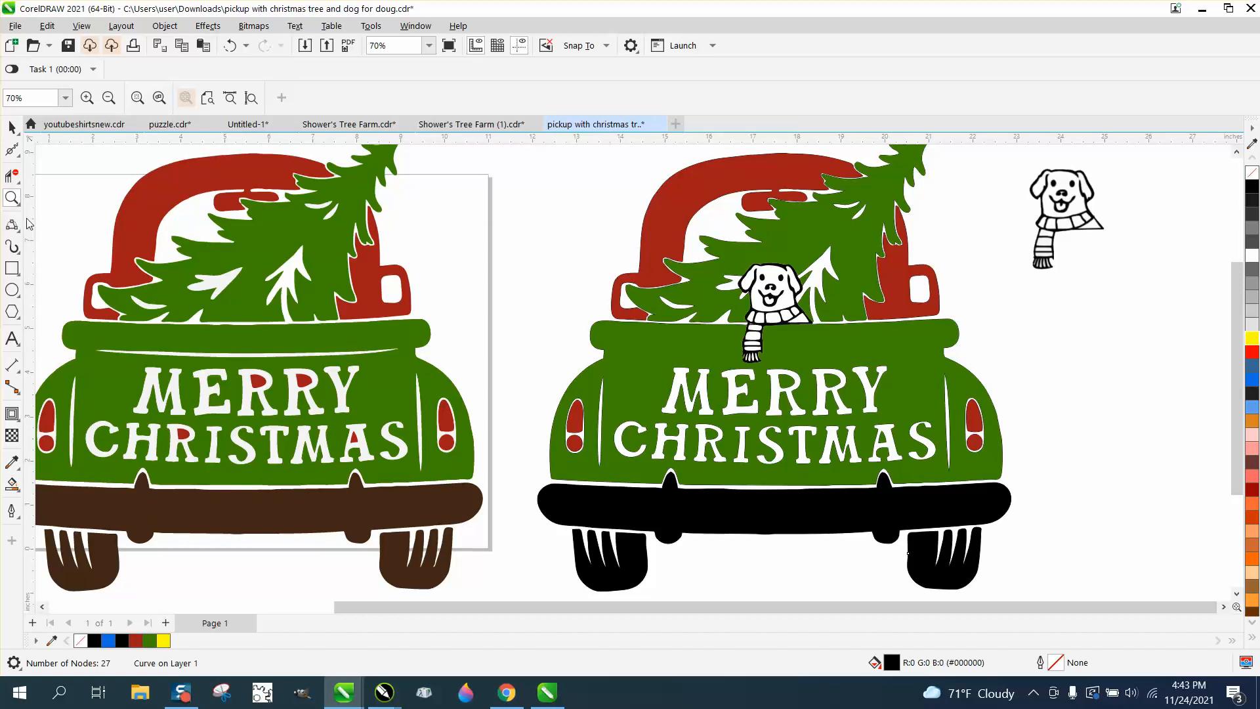
Step: Draw a yellow rectangle around the truck, send it to back, then delete it
scroll(594, 272, "down", 1)
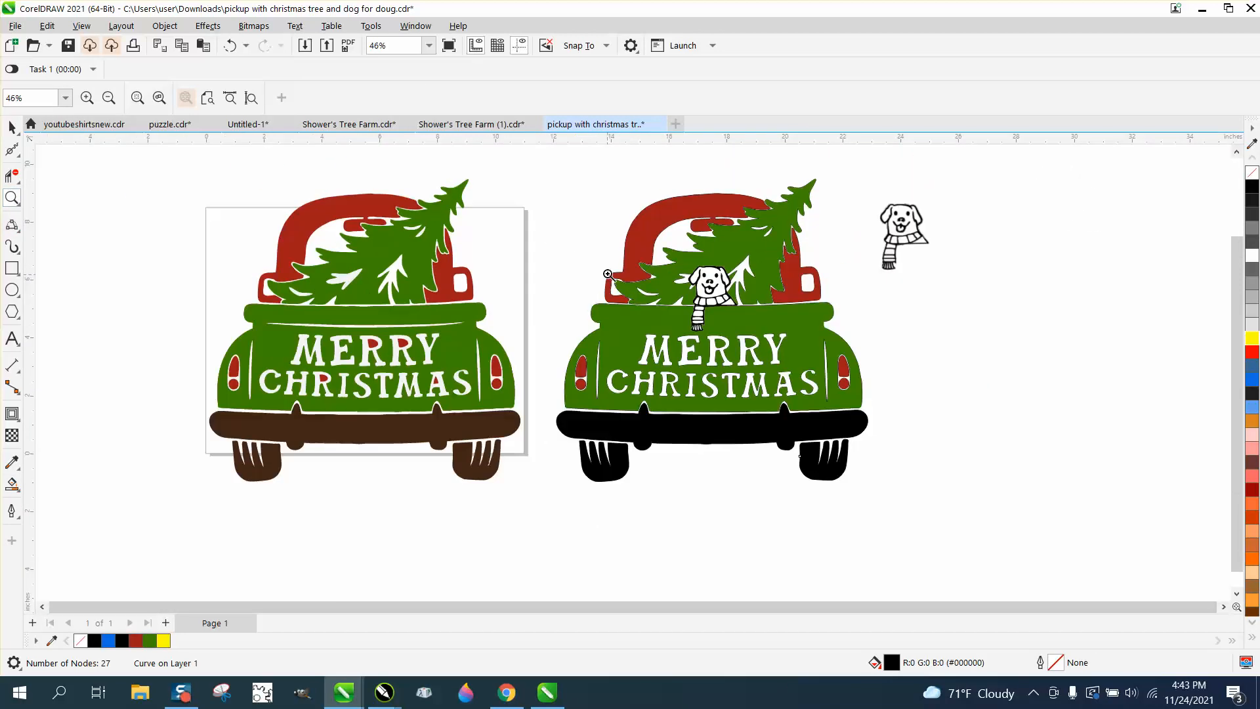
left_click_drag(538, 172, 947, 492)
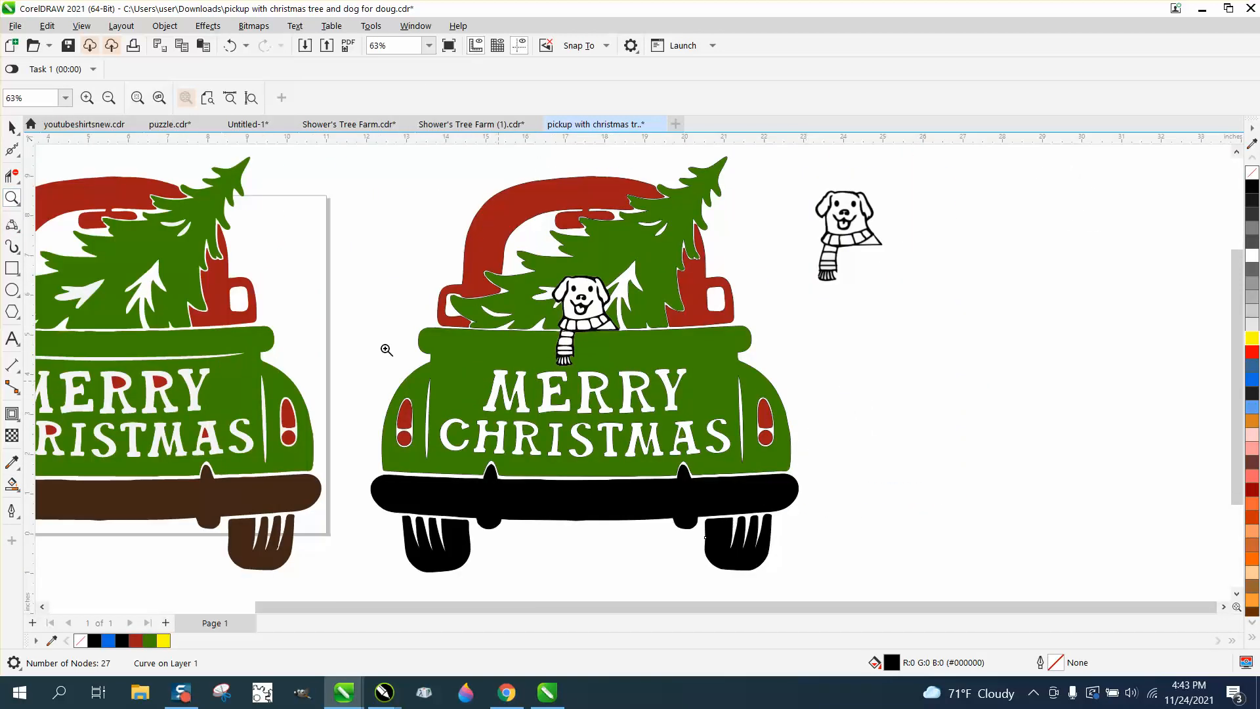
left_click(11, 267)
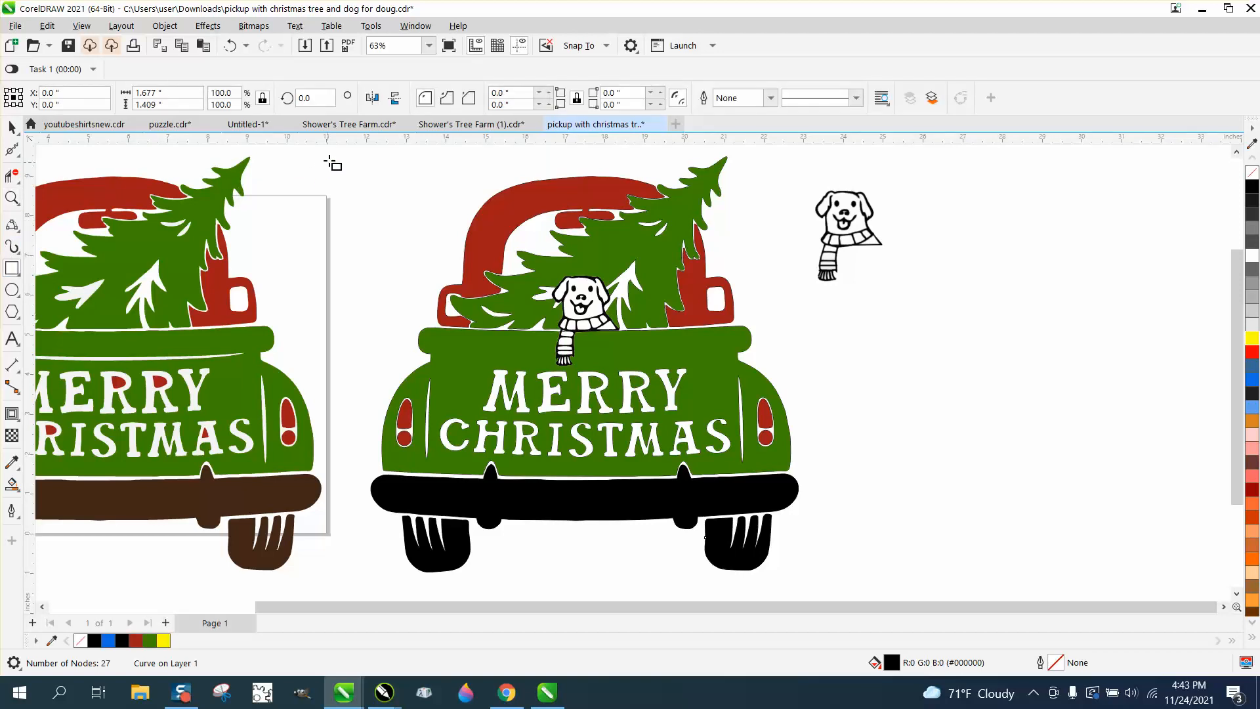
left_click_drag(334, 156, 829, 582)
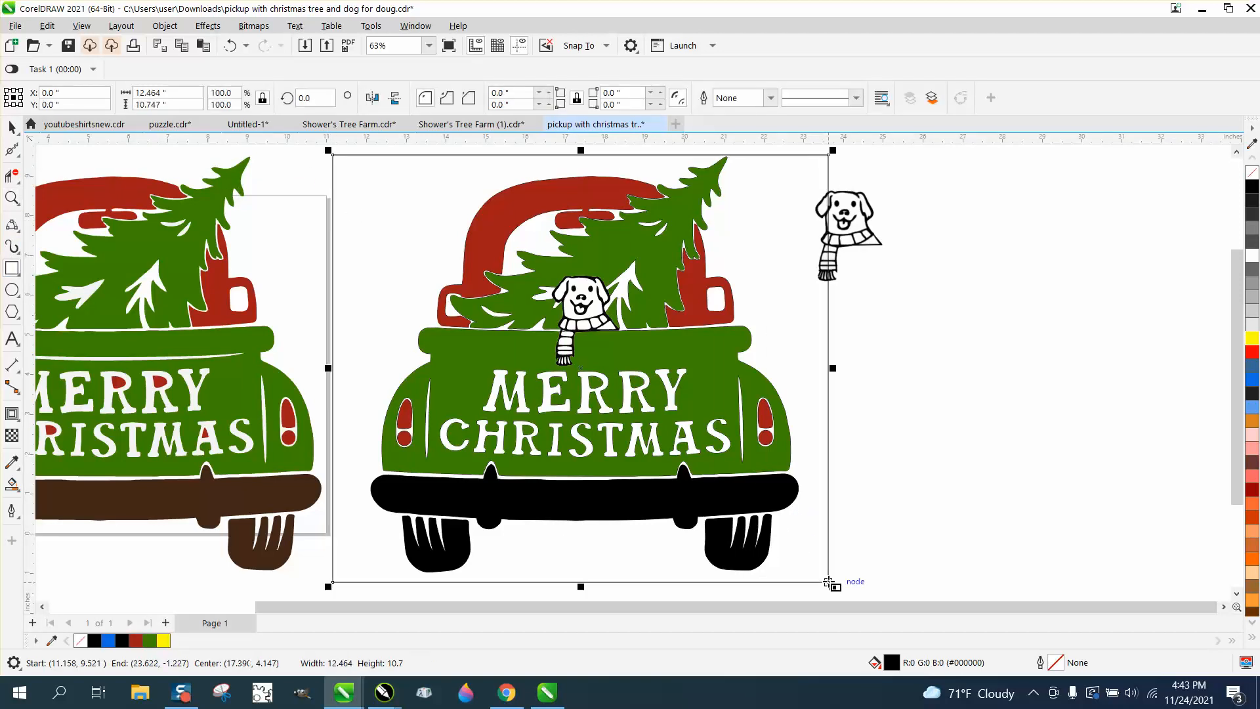
left_click(1252, 338)
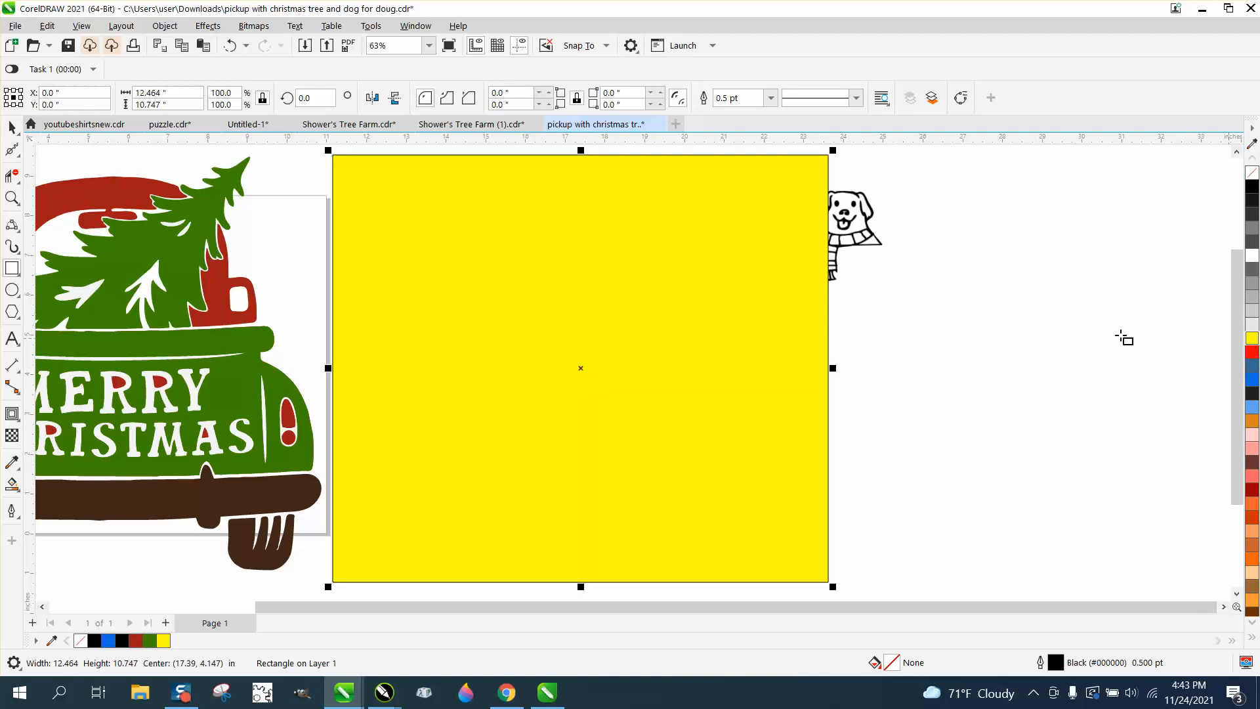
left_click(166, 26)
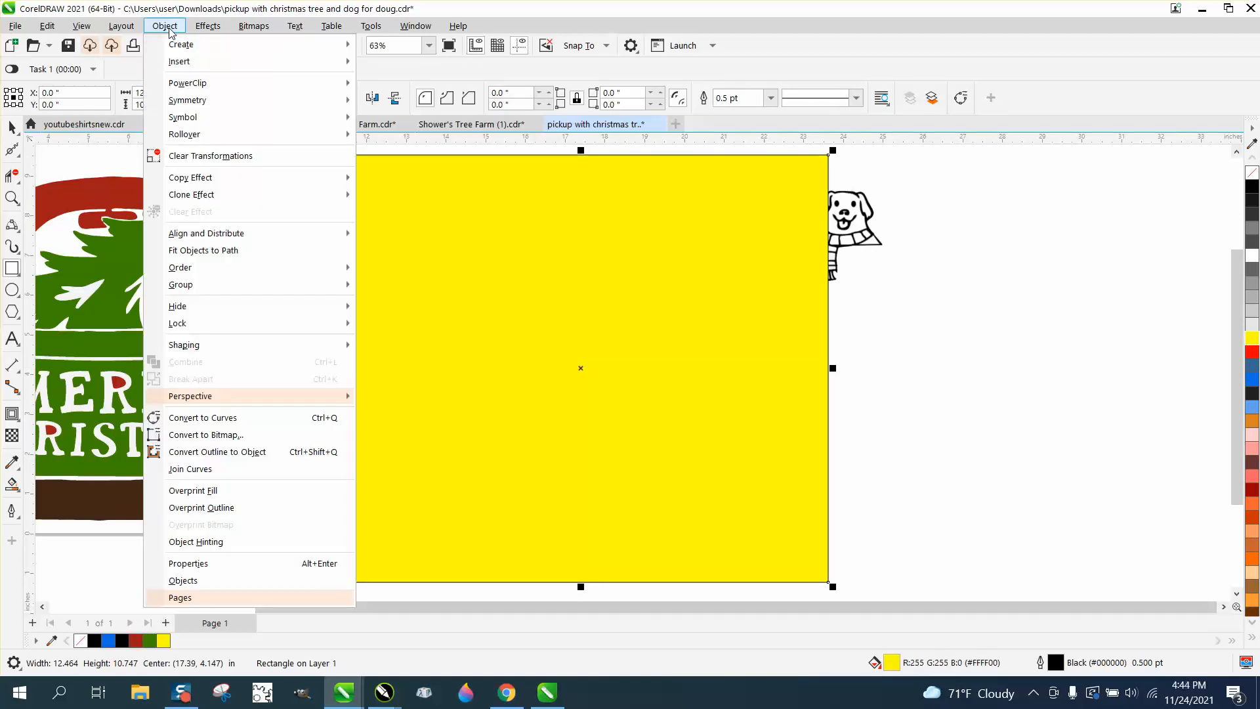
mouse_move(205, 287)
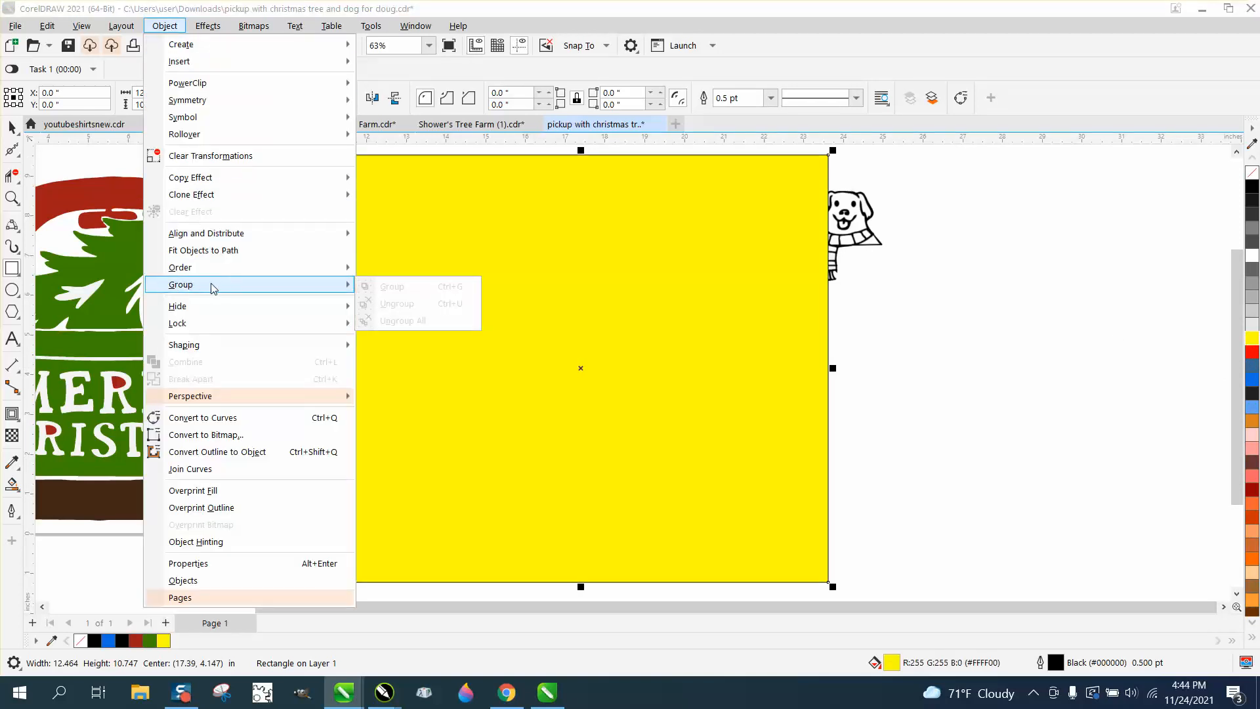
left_click(423, 285)
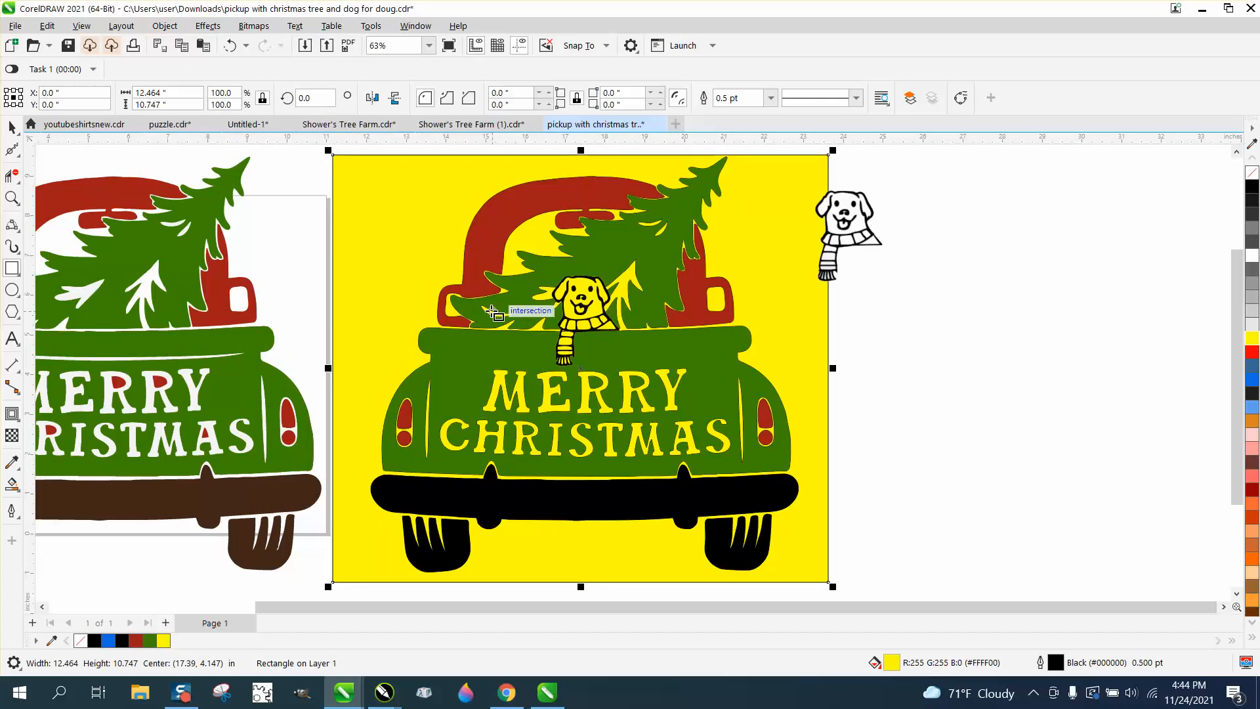
left_click(12, 127)
key("Delete")
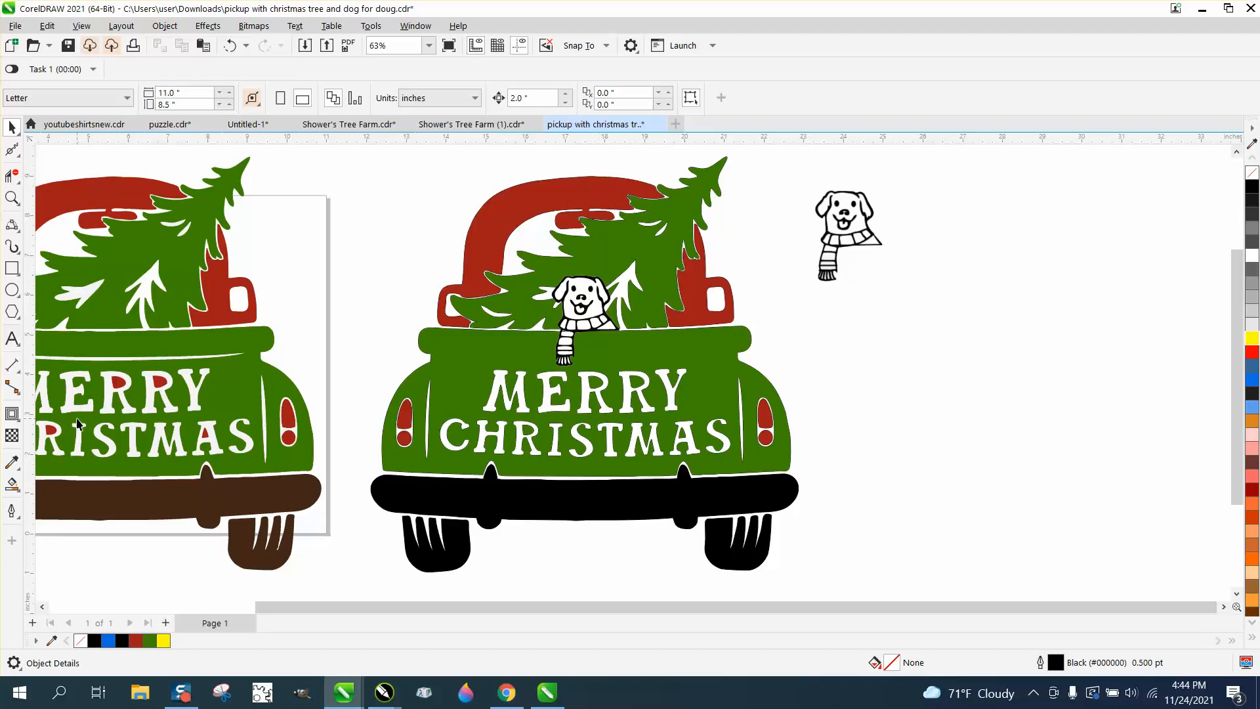
Step: Fill the dog's head orange with Smart Fill
left_click(16, 487)
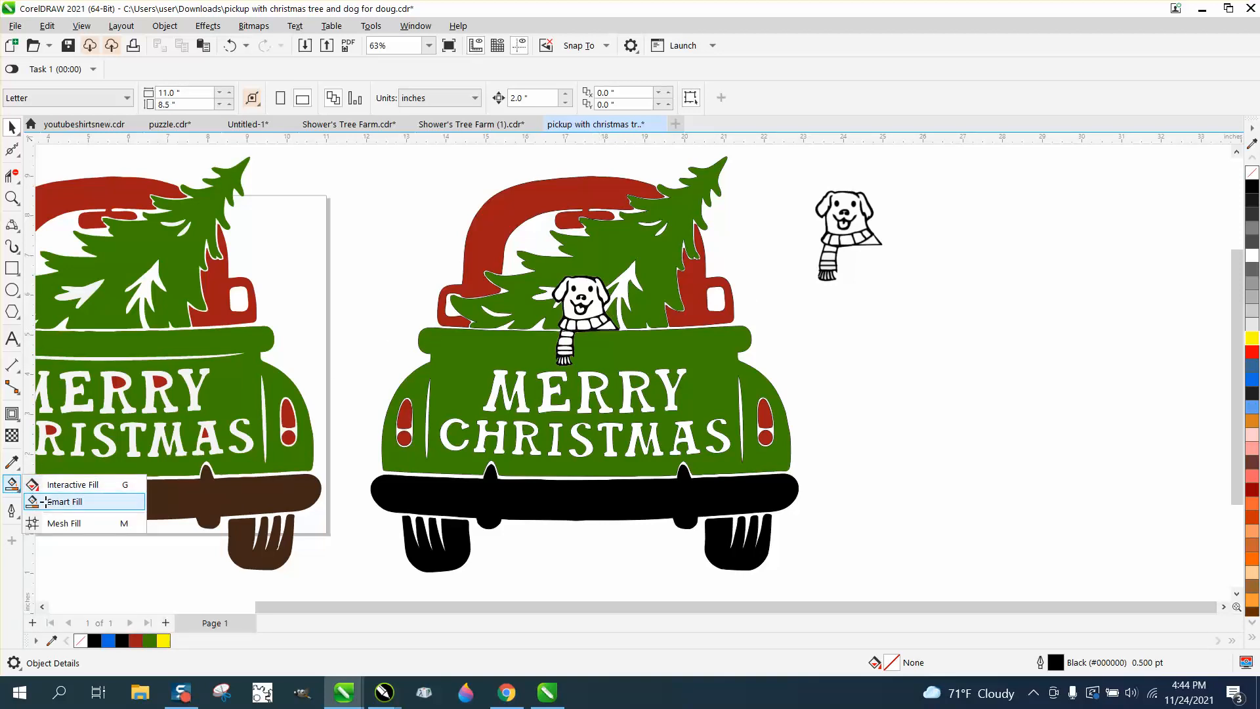
left_click(45, 502)
left_click(176, 98)
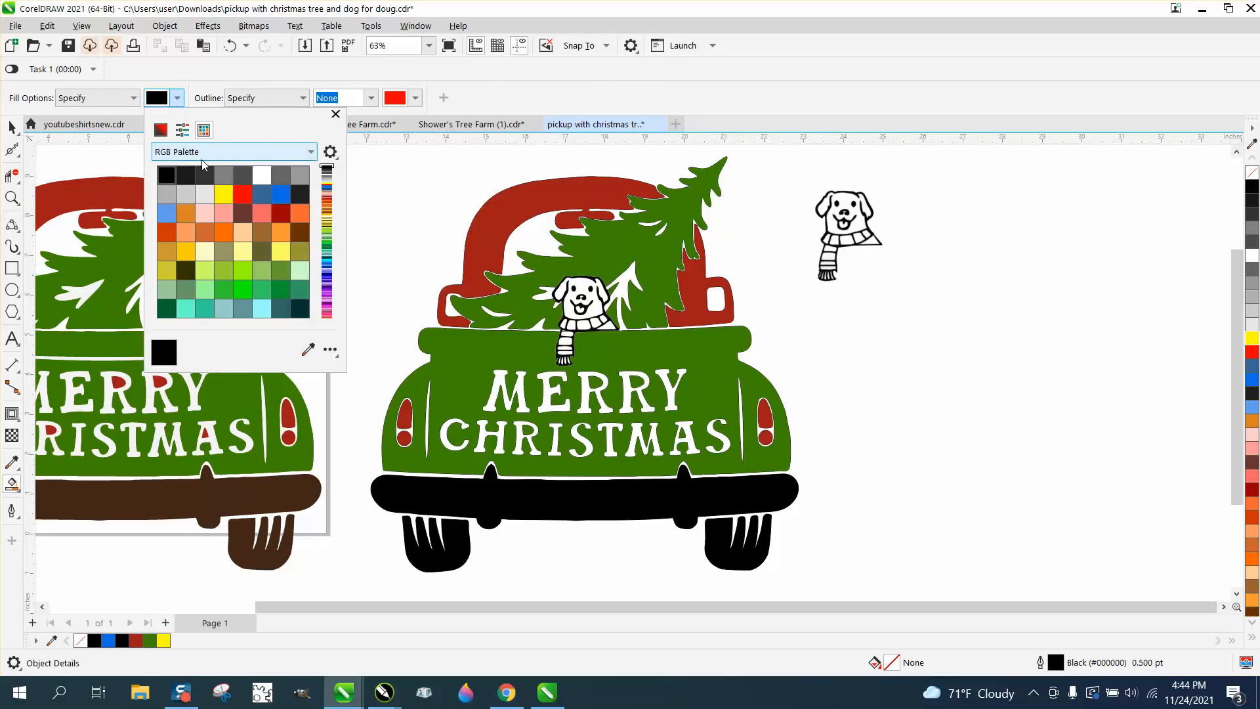
left_click(205, 232)
left_click(584, 289)
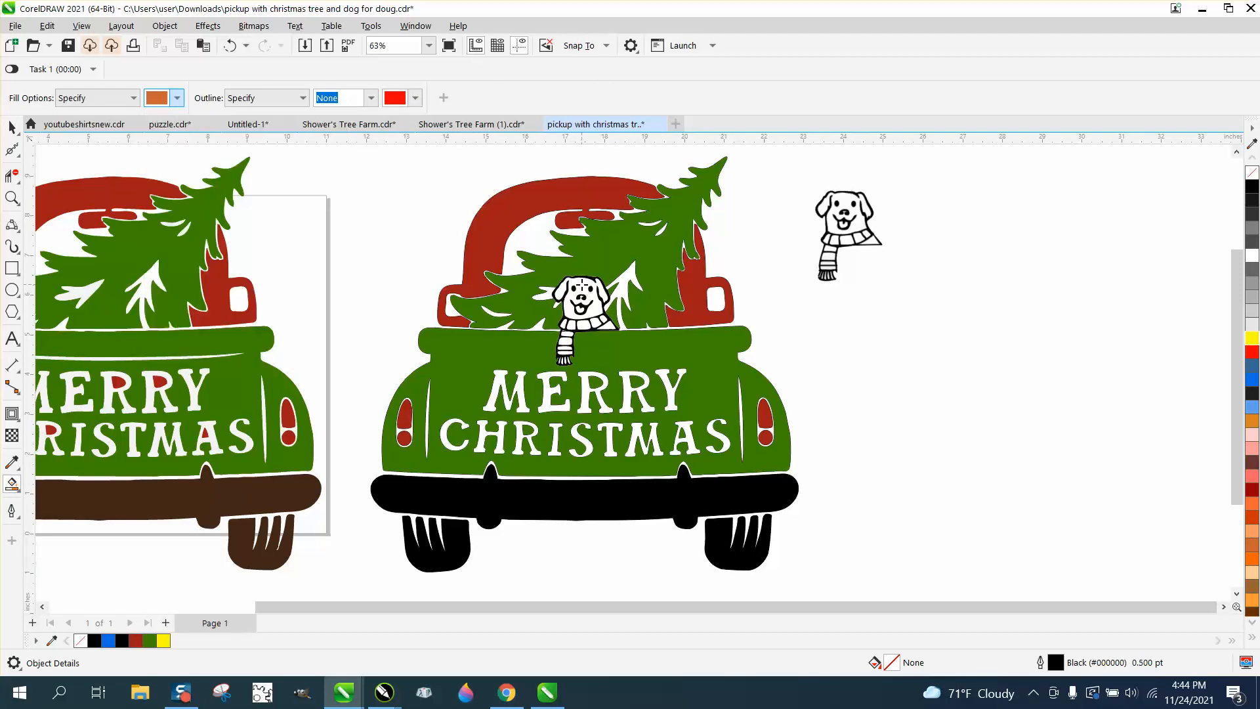
left_click(587, 289)
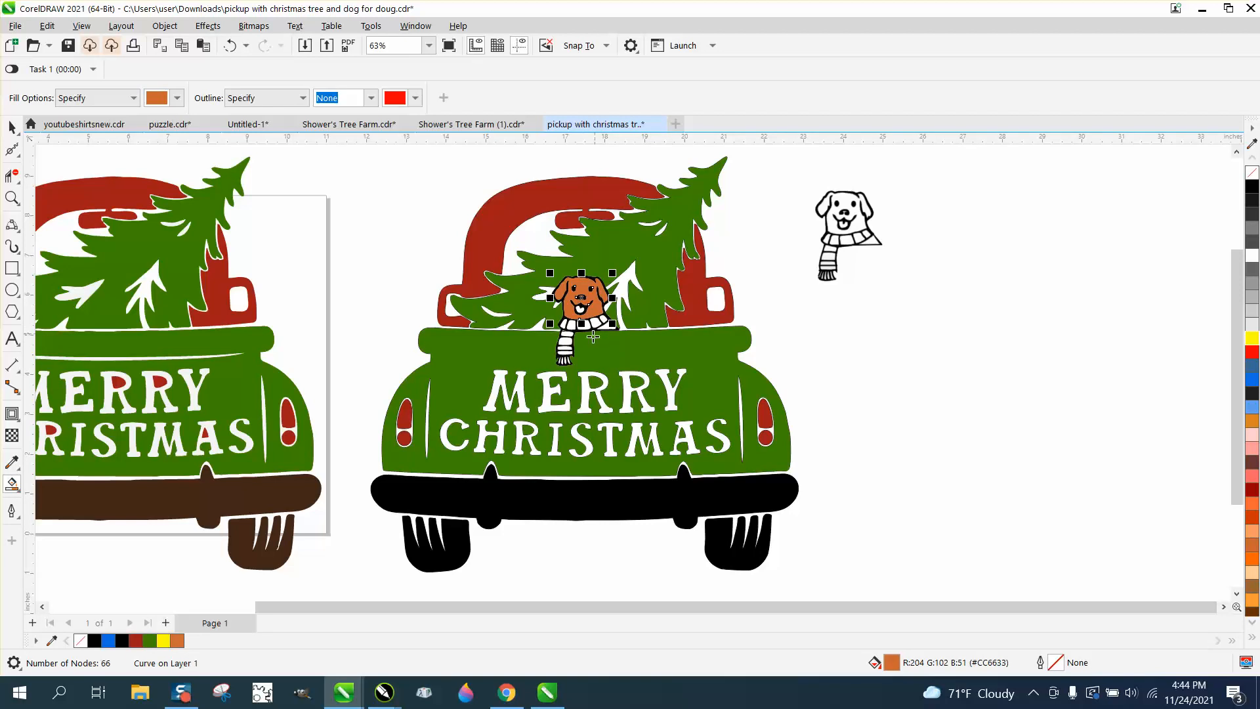
left_click(12, 198)
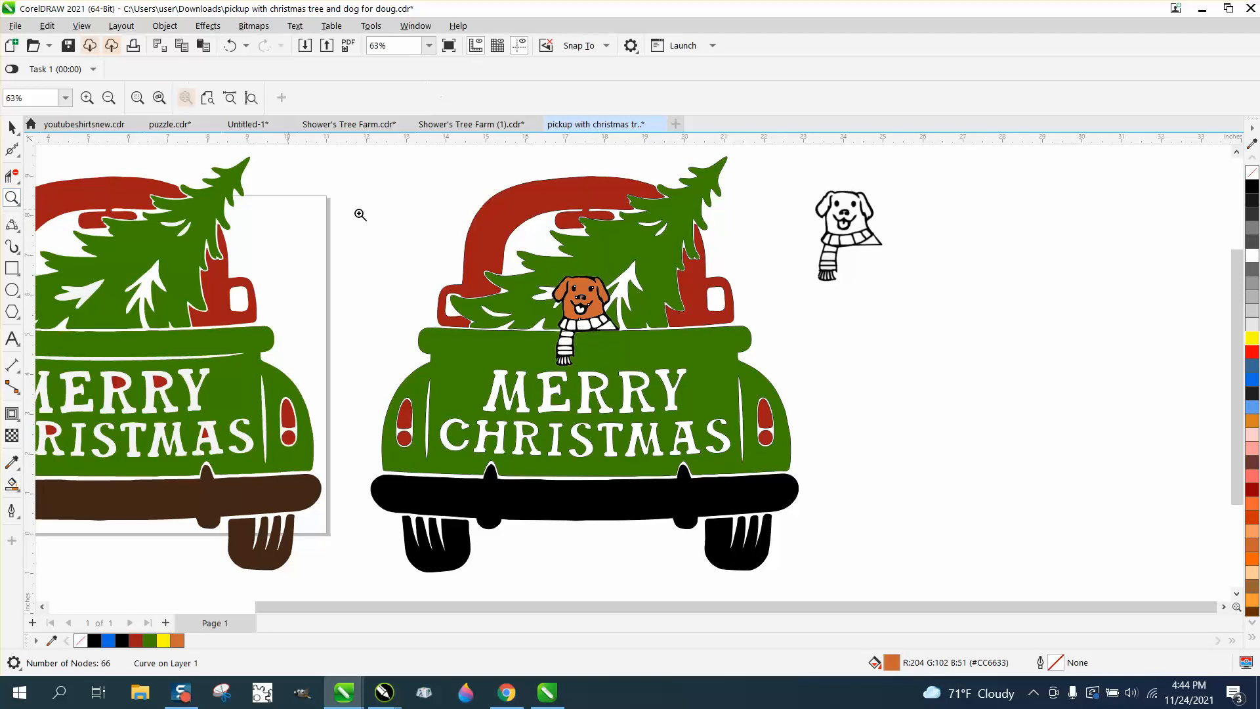
left_click(623, 348)
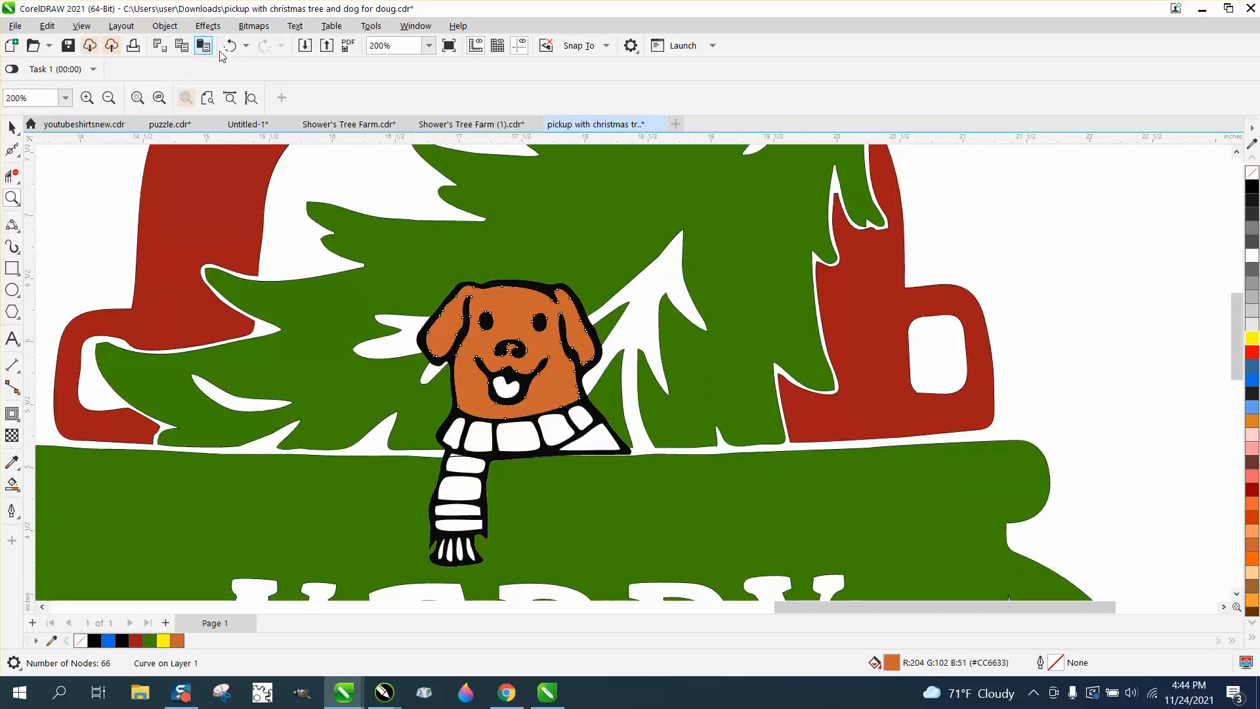
Step: Tint the dog's fill by mixing in white, red and blue from the palette
left_click(10, 128)
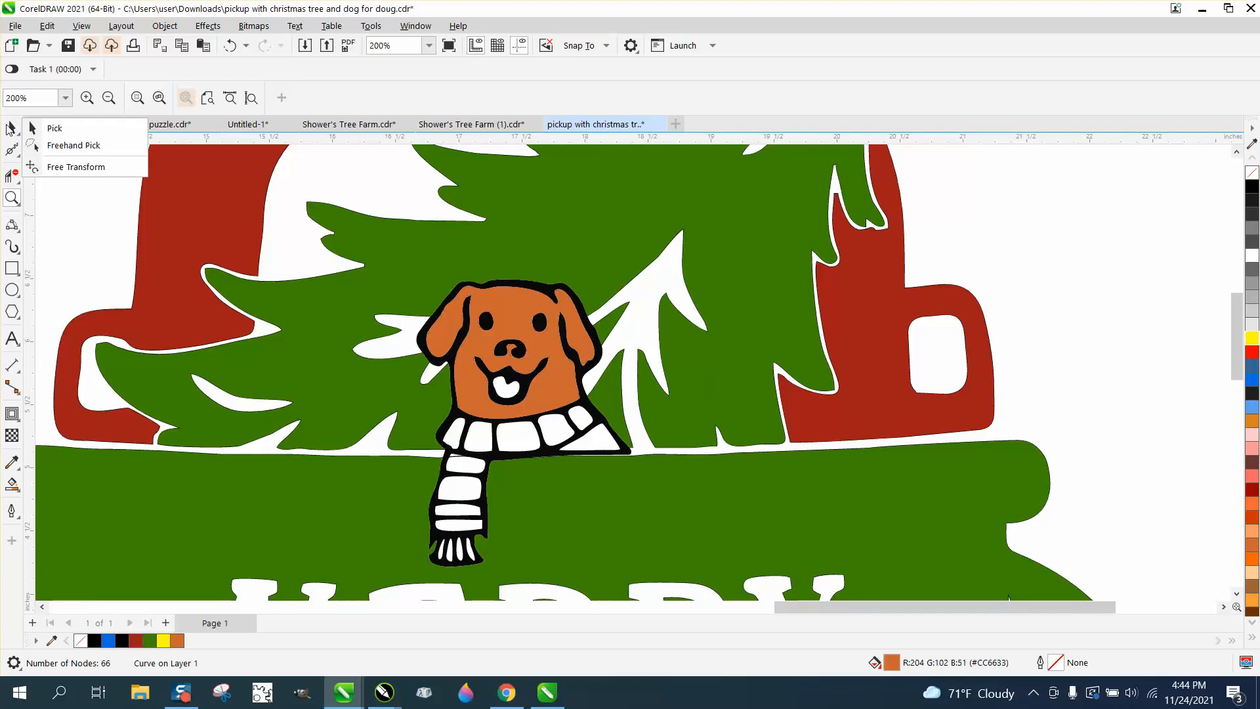
left_click(55, 128)
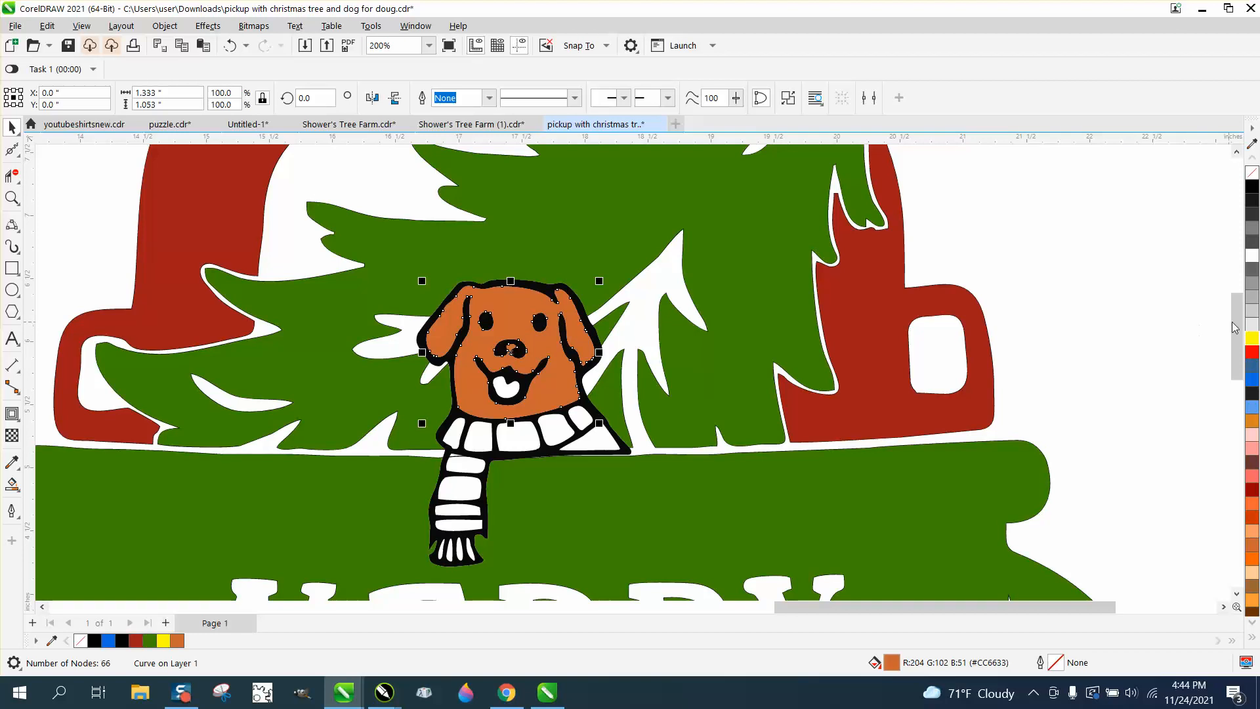
left_click(1253, 256, "ctrl")
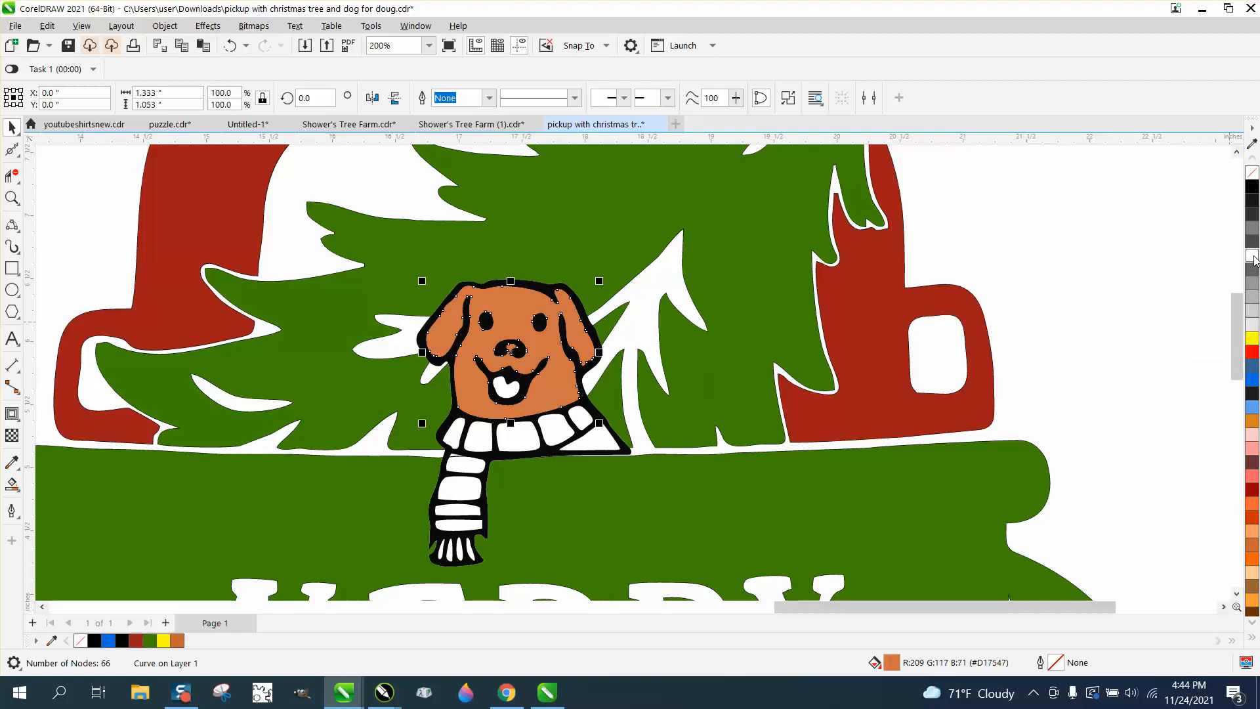
left_click(1253, 257, "ctrl")
left_click(1253, 256, "ctrl")
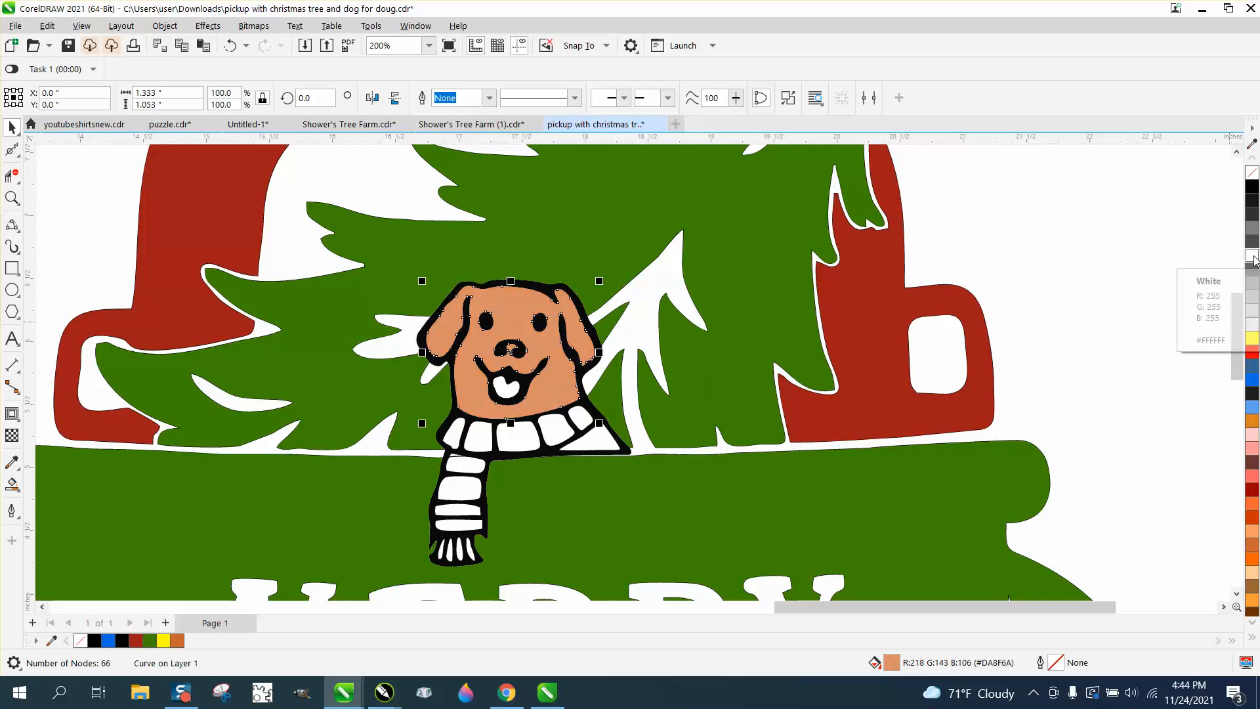
left_click(1254, 356, "ctrl")
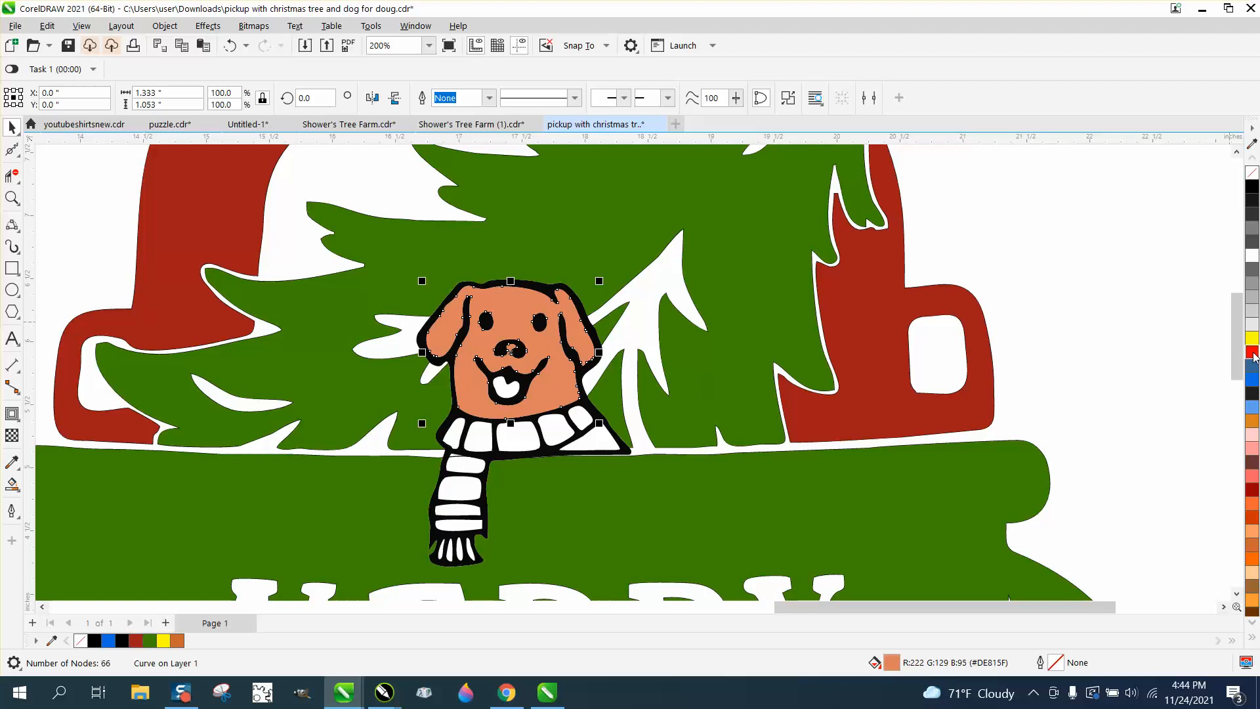
left_click(1253, 355, "ctrl")
left_click(1253, 355, "ctrl")
left_click(1253, 355, "ctrl")
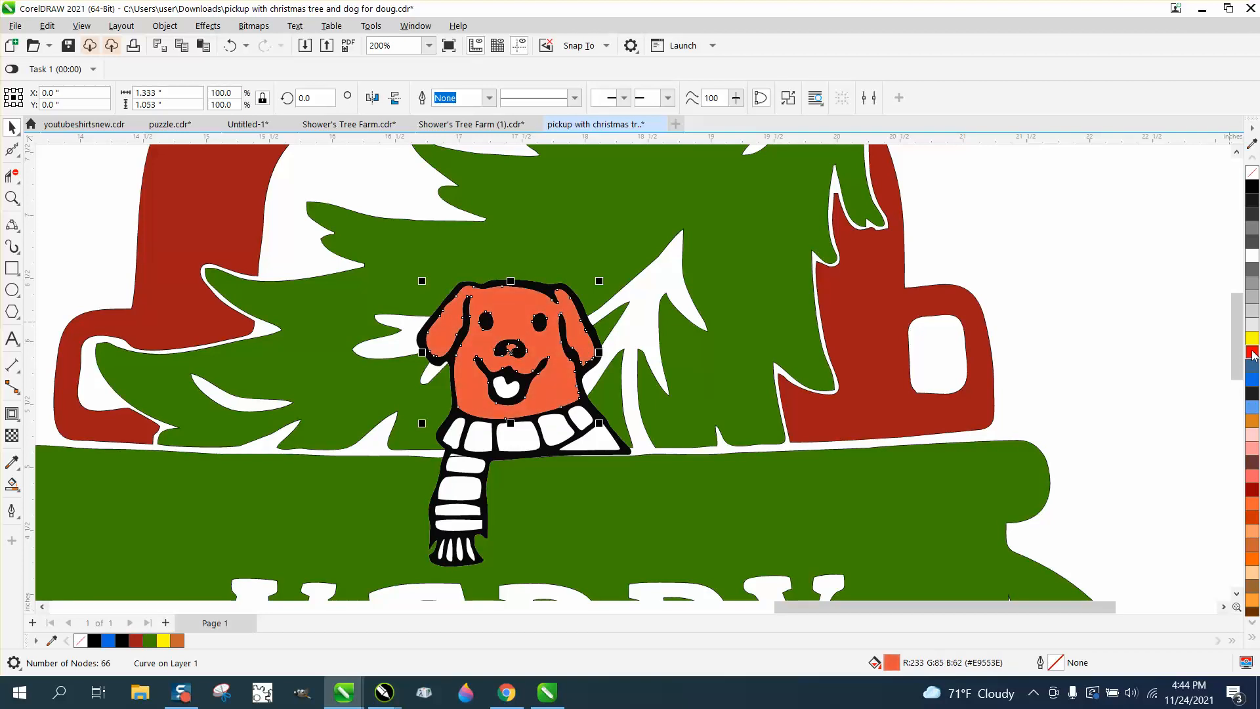
left_click(1253, 356, "ctrl")
left_click(1254, 384, "ctrl")
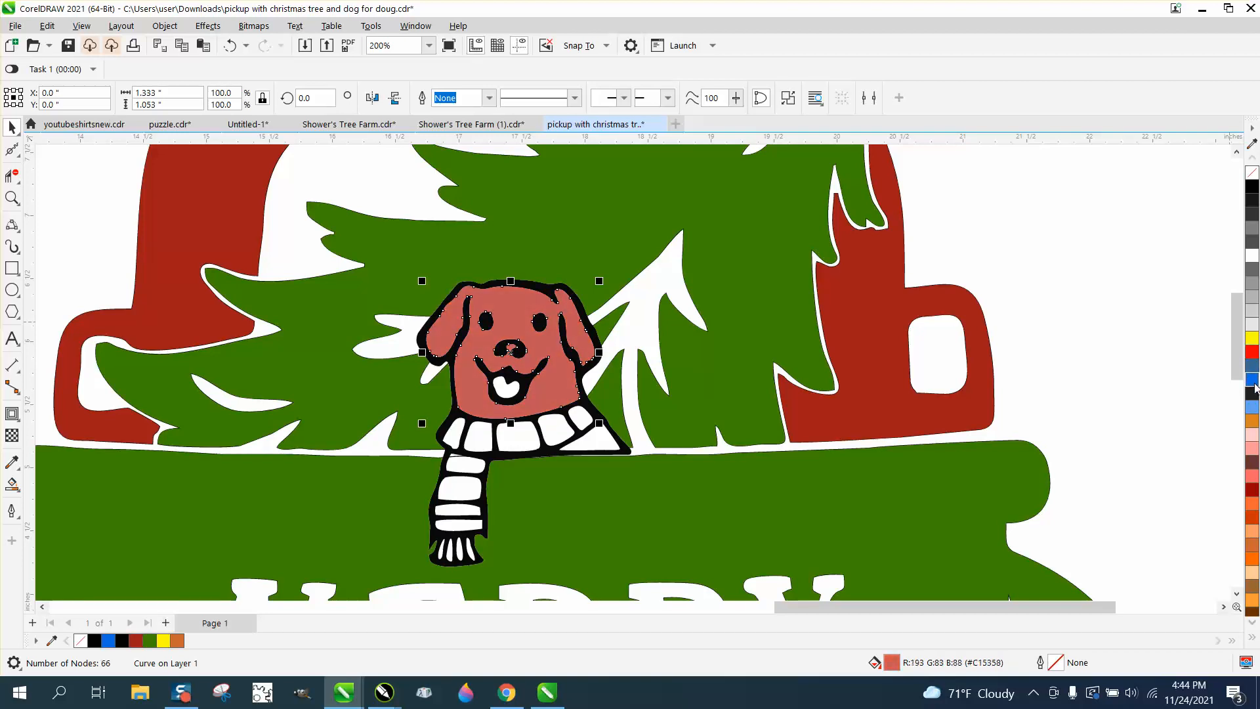
left_click(1253, 321, "ctrl")
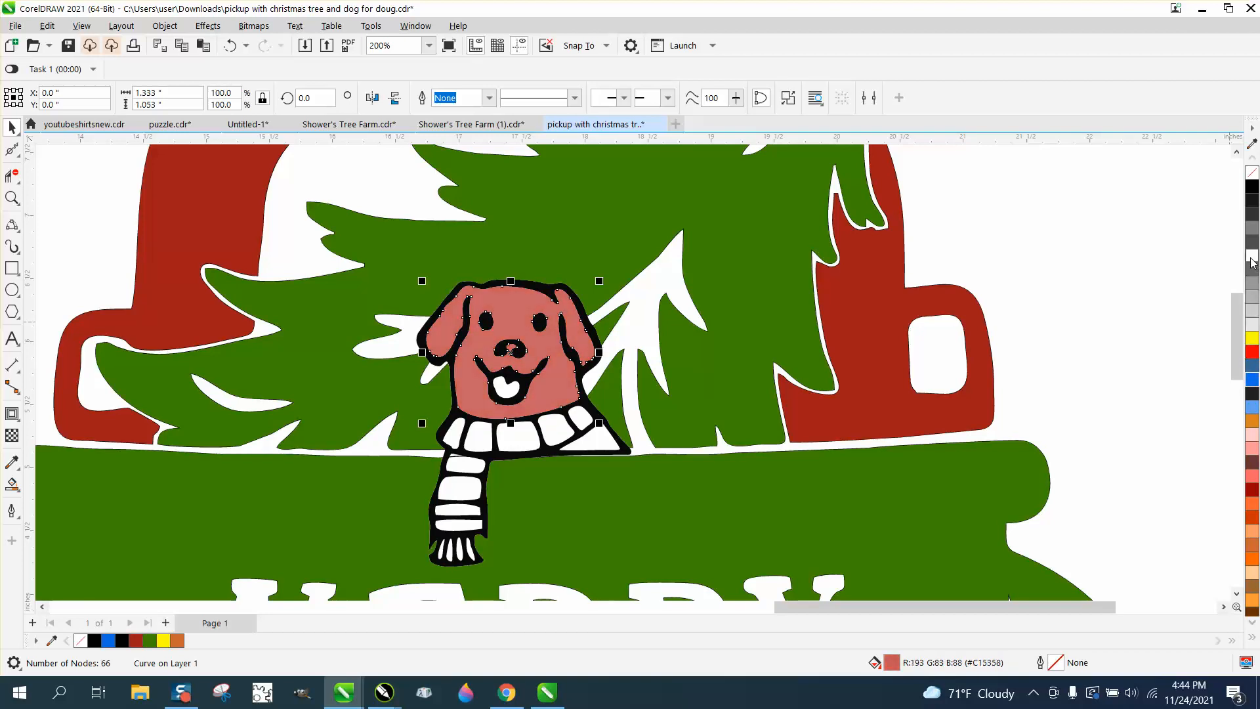
left_click(1253, 321, "ctrl")
left_click(1253, 321, "ctrl")
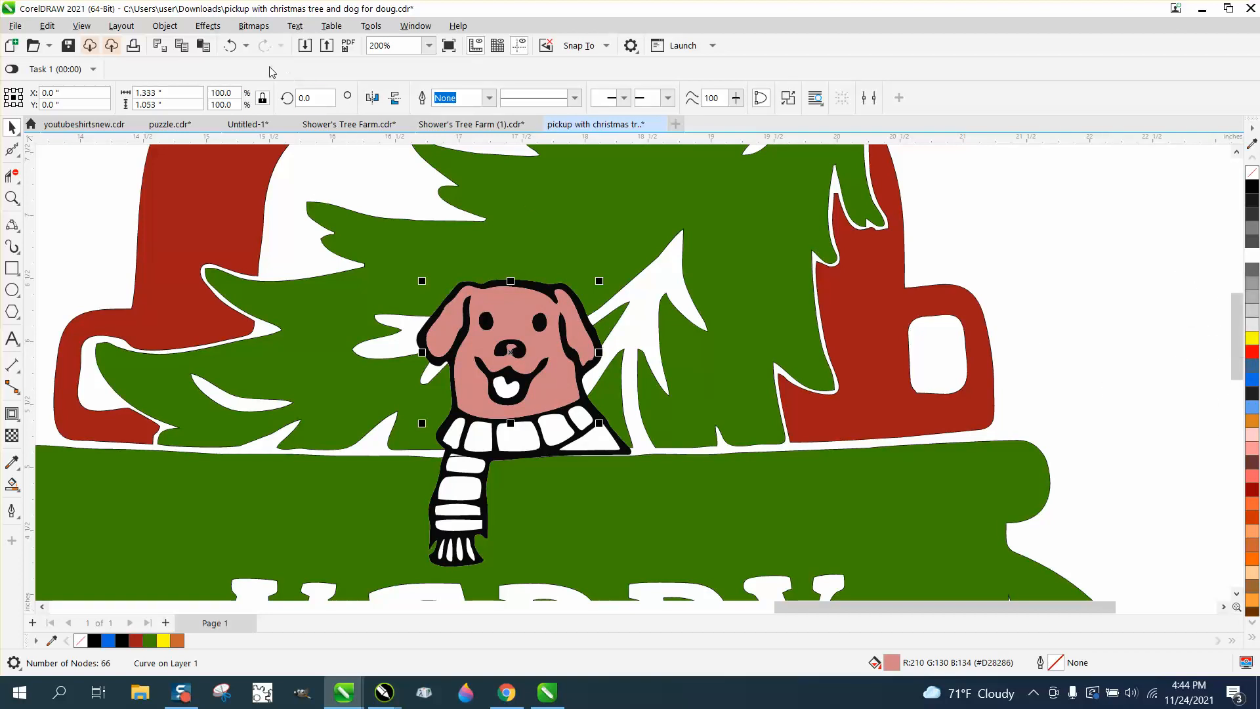
Step: Undo the trial colour mixes, leaving the dog's head tan (#DA8F6A)
left_click(229, 46)
left_click(230, 46)
left_click(229, 46)
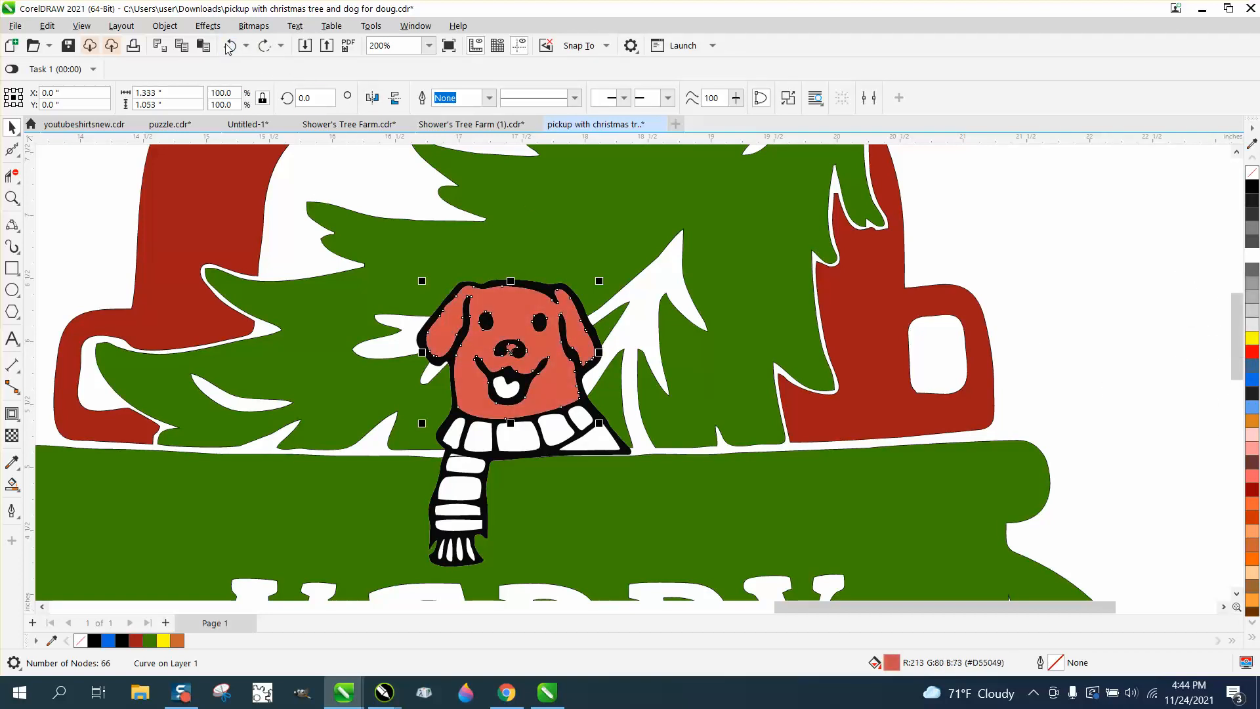
left_click(229, 46)
left_click(229, 46)
left_click(229, 46)
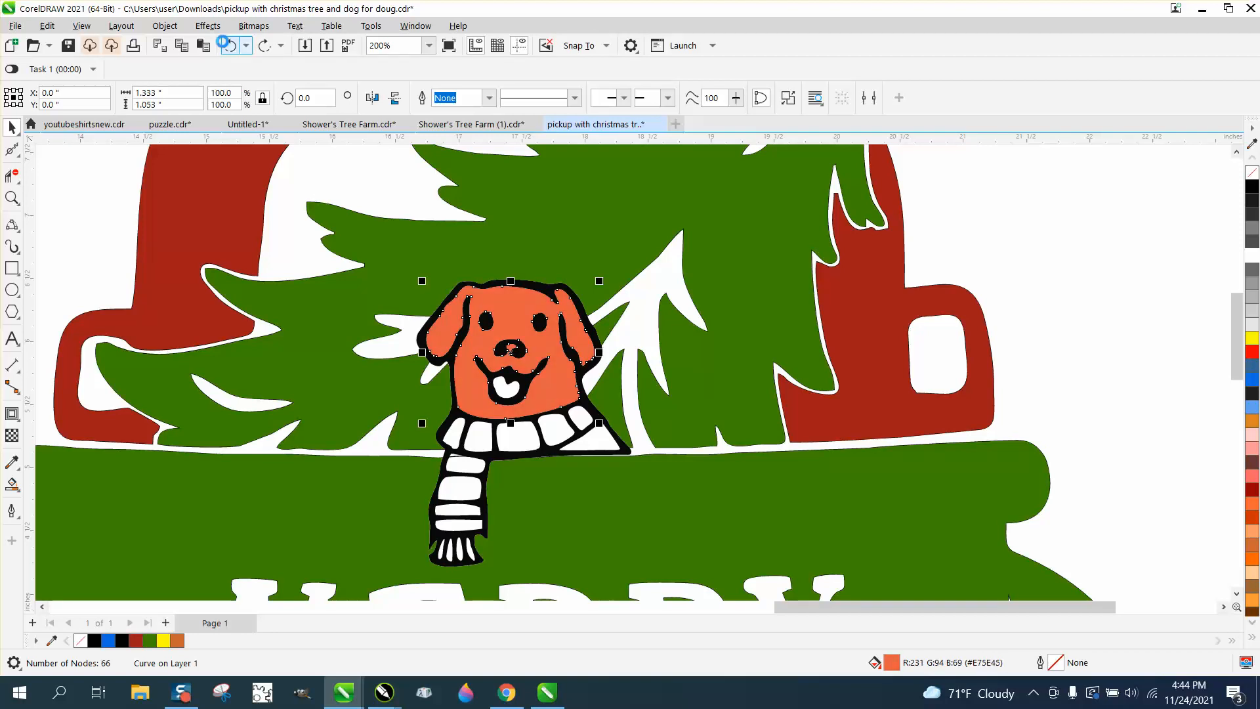
left_click(229, 46)
left_click(229, 46)
left_click(229, 46)
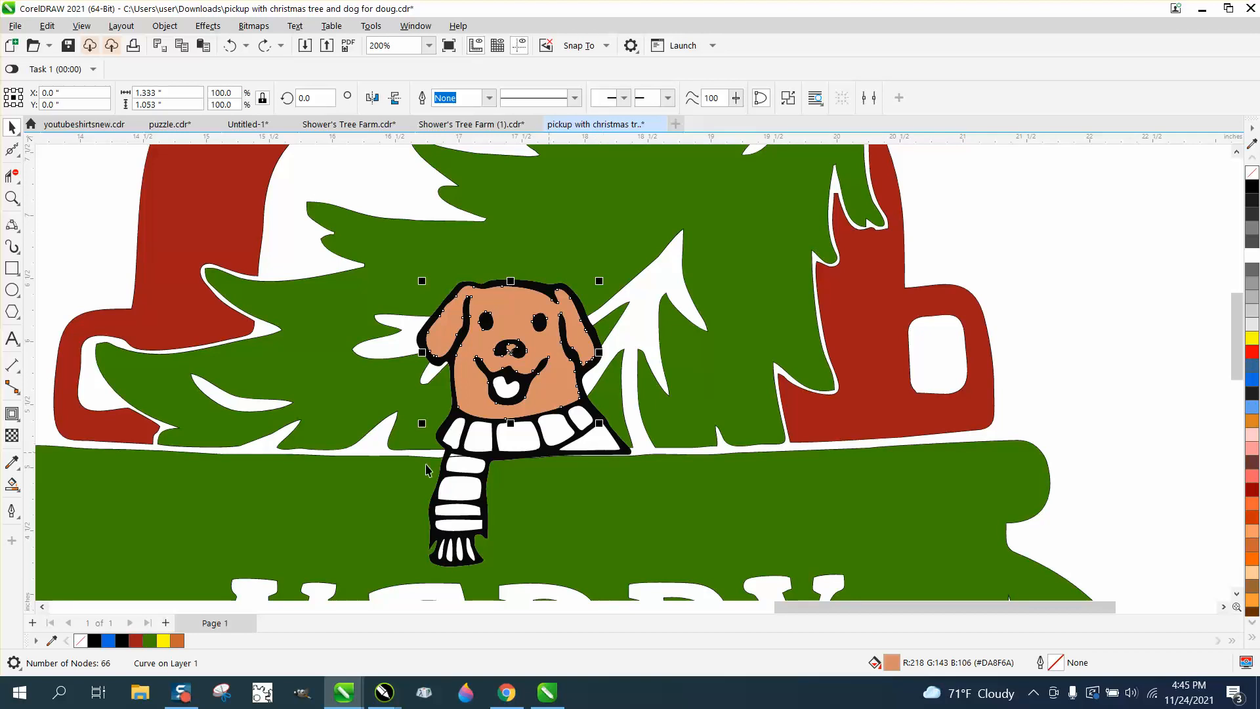
Step: Fill the chest gap beside the scarf with tan sampled from the dog's face
left_click(11, 483)
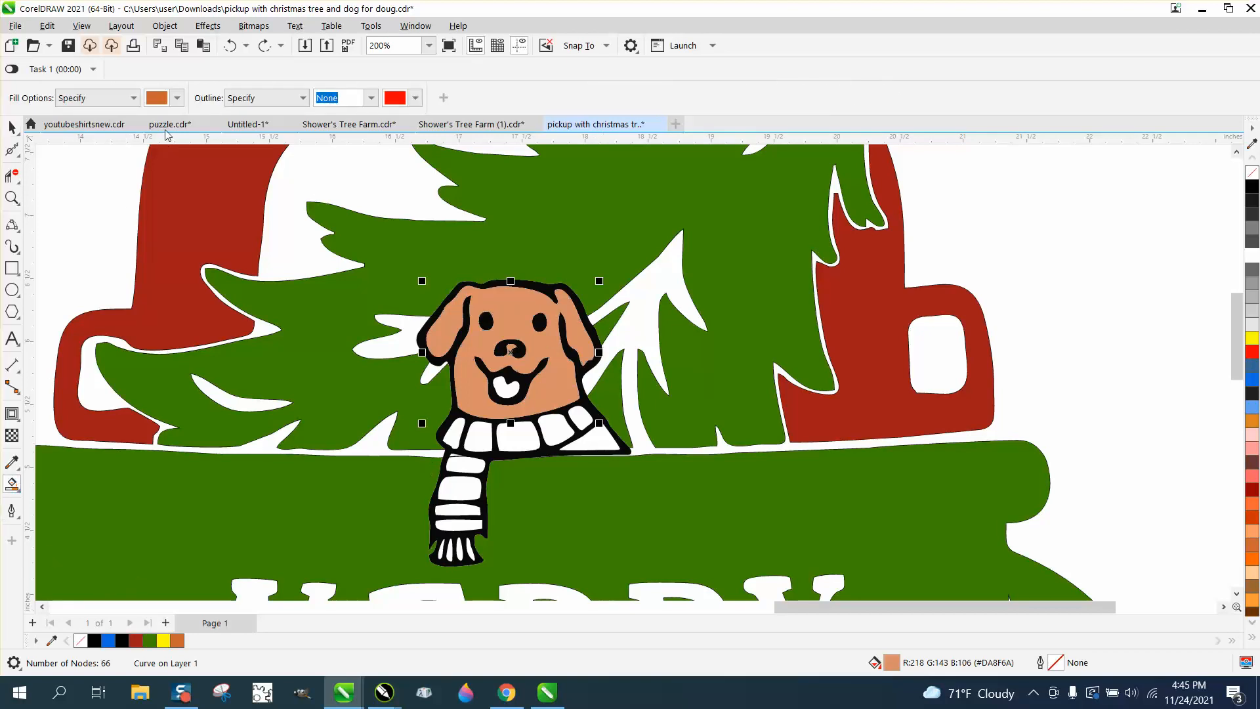
left_click(177, 97)
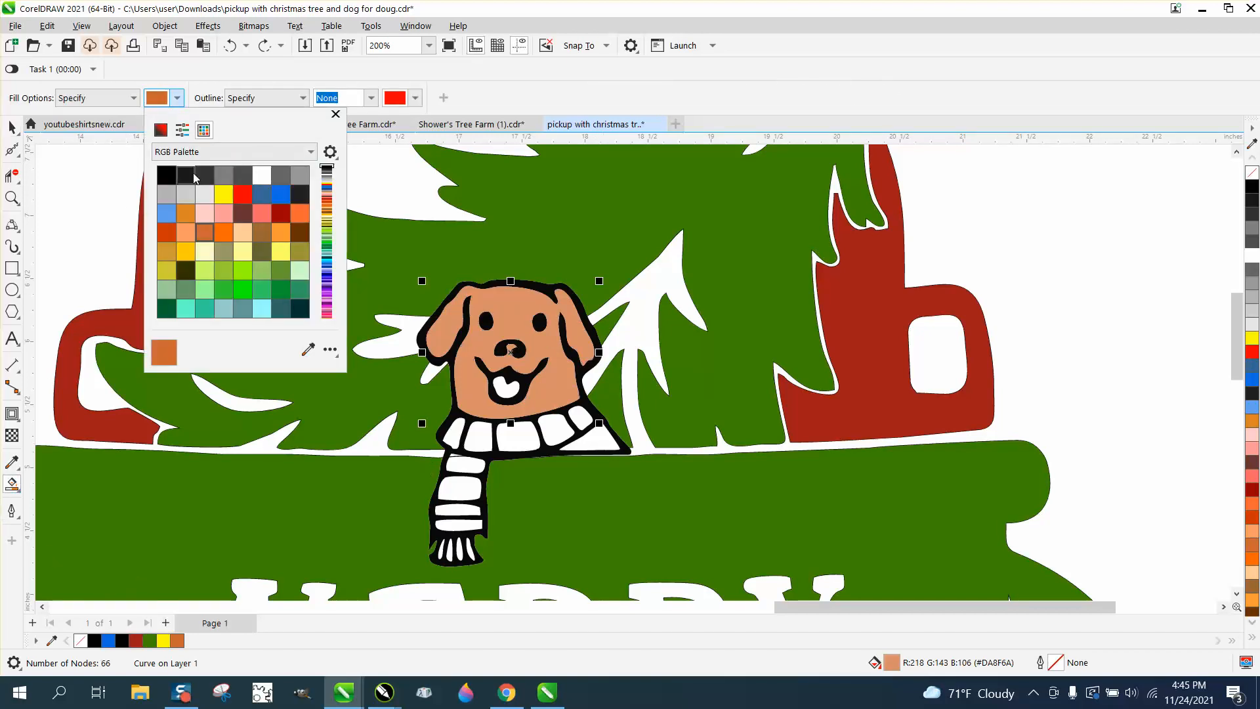
left_click(316, 348)
left_click(516, 317)
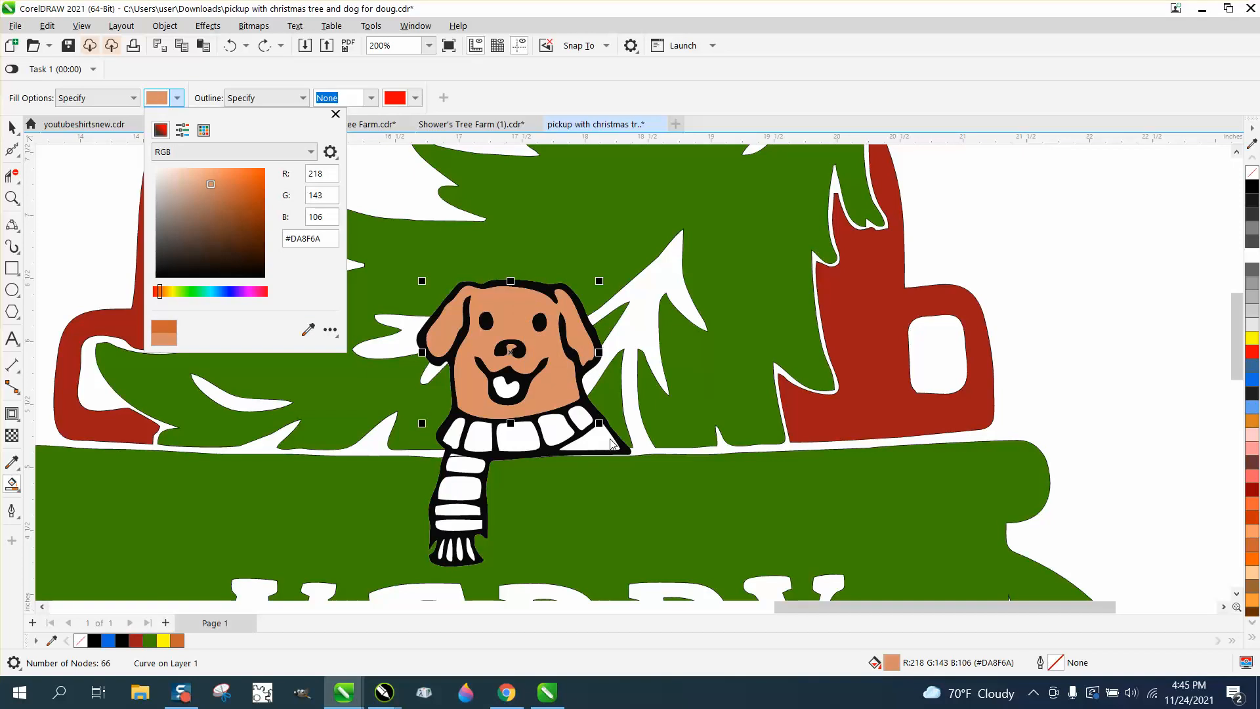
left_click(610, 443)
left_click(622, 447)
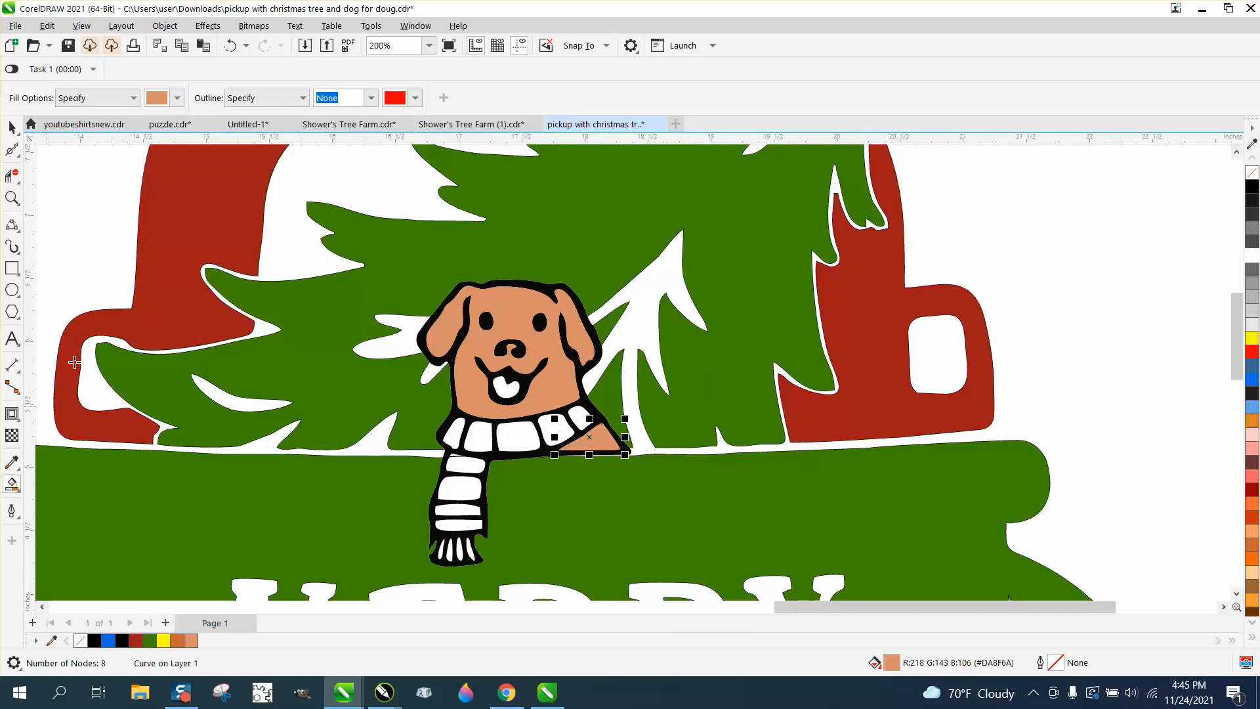
Step: Fill the scarf stripes, hanging stripes and bottom band red (#FF0000)
left_click(178, 97)
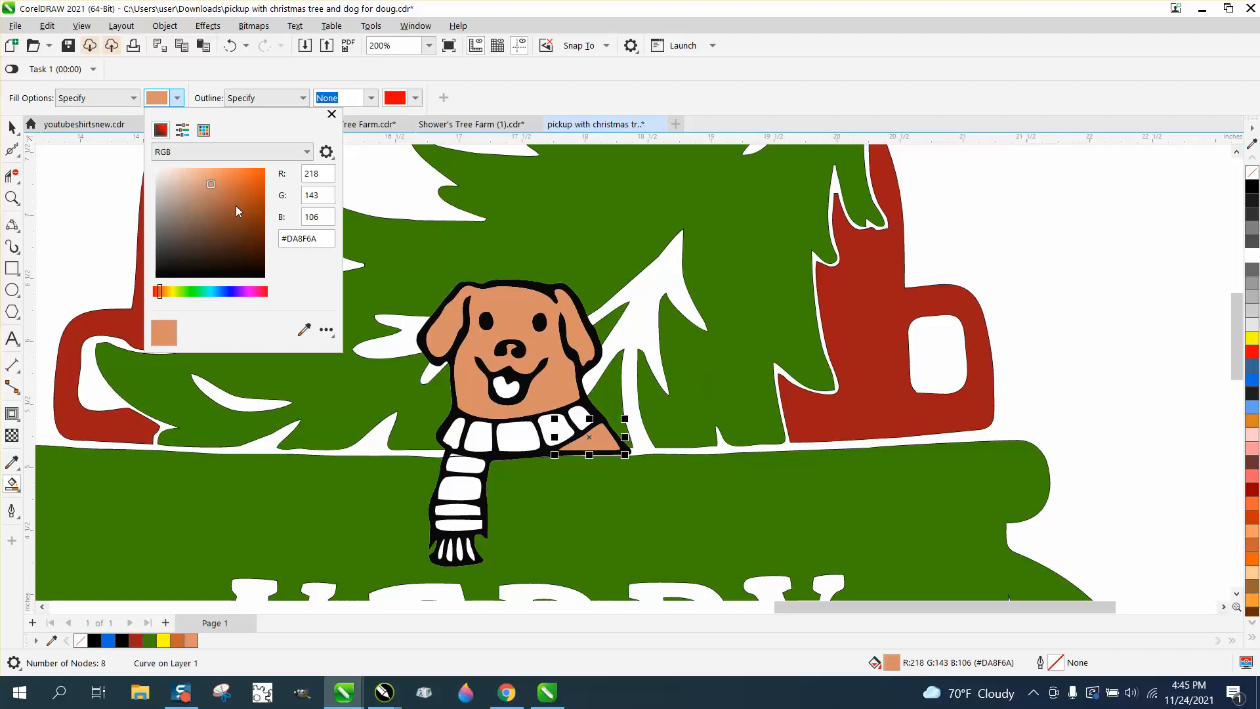
left_click(204, 129)
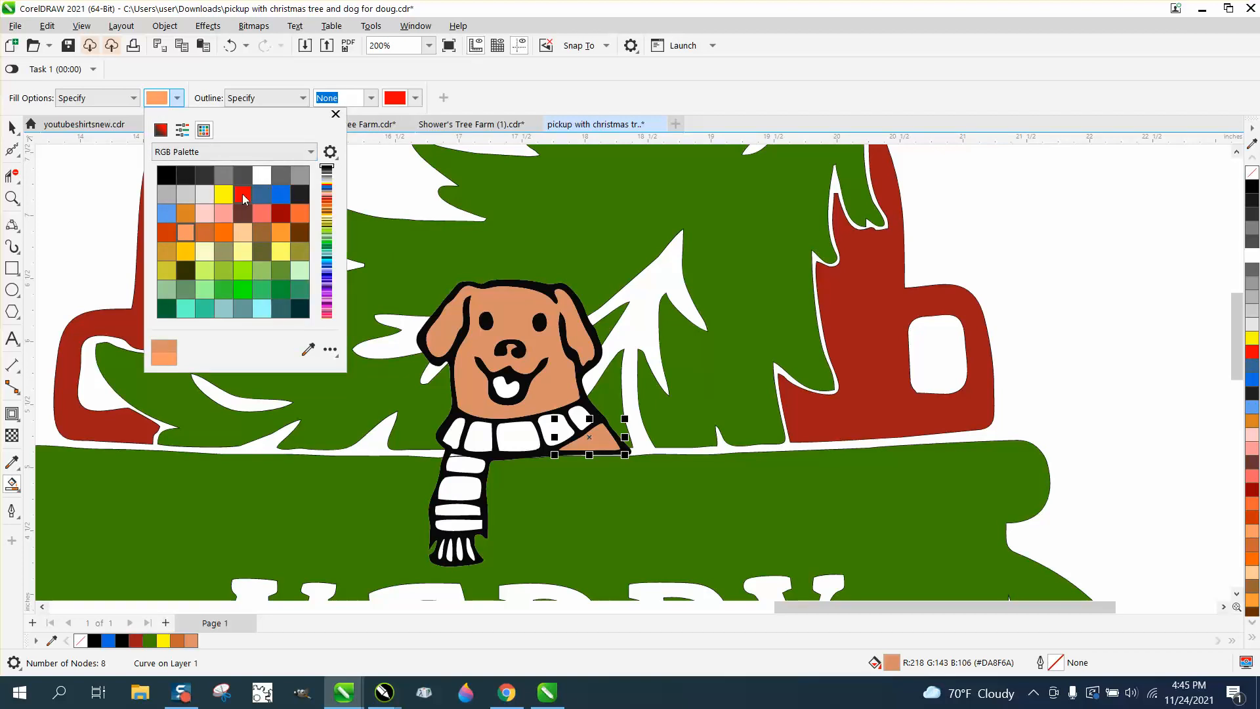
left_click(243, 195)
left_click(459, 428)
left_click(473, 431)
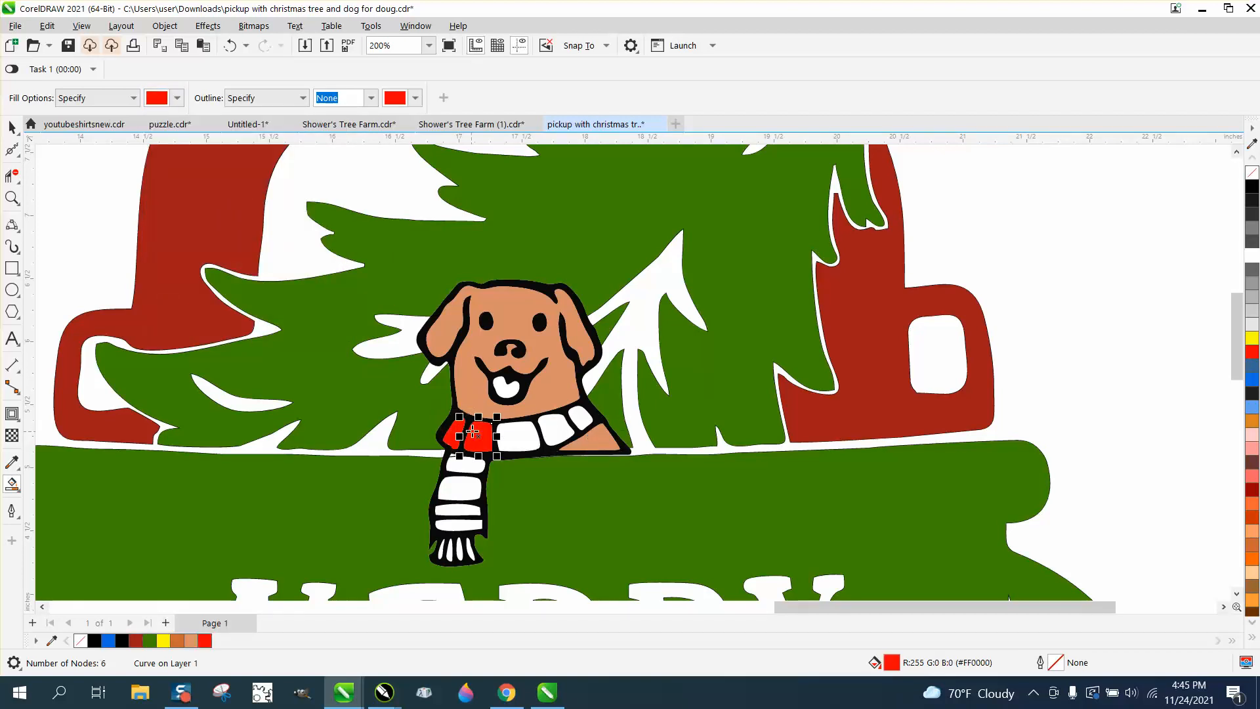
left_click(508, 431)
left_click(557, 426)
left_click(579, 426)
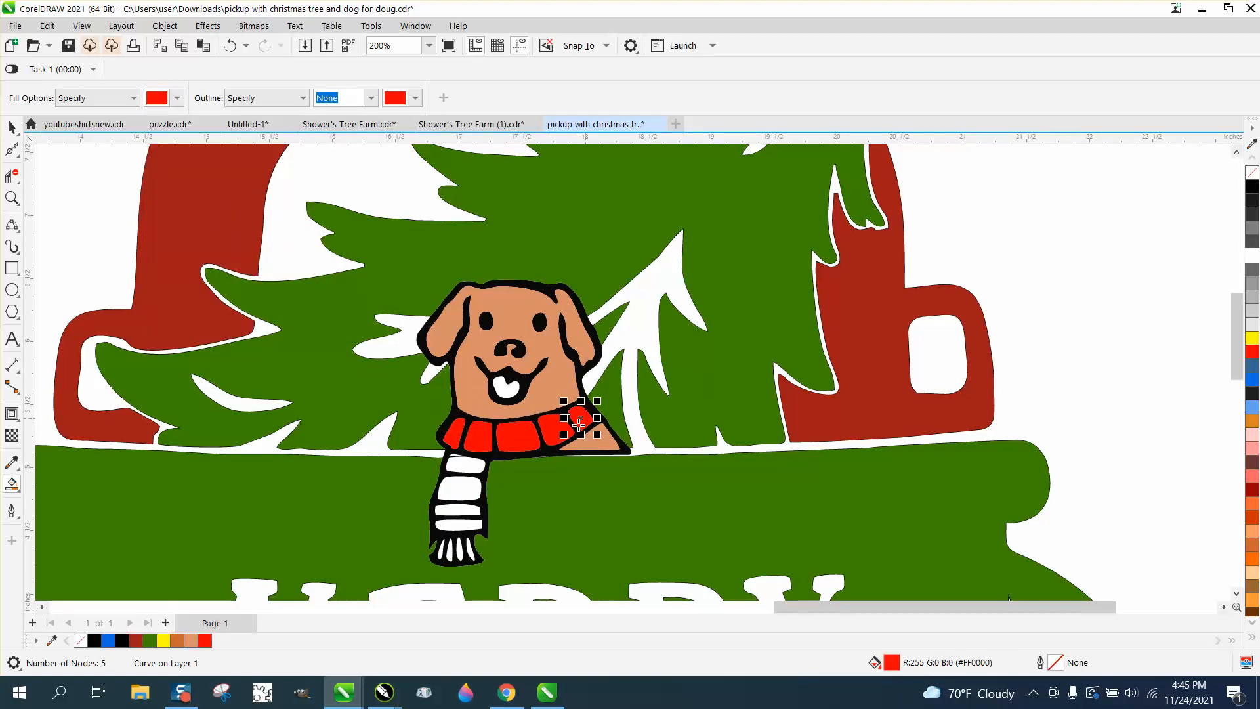
left_click(480, 466)
left_click(468, 487)
left_click(464, 510)
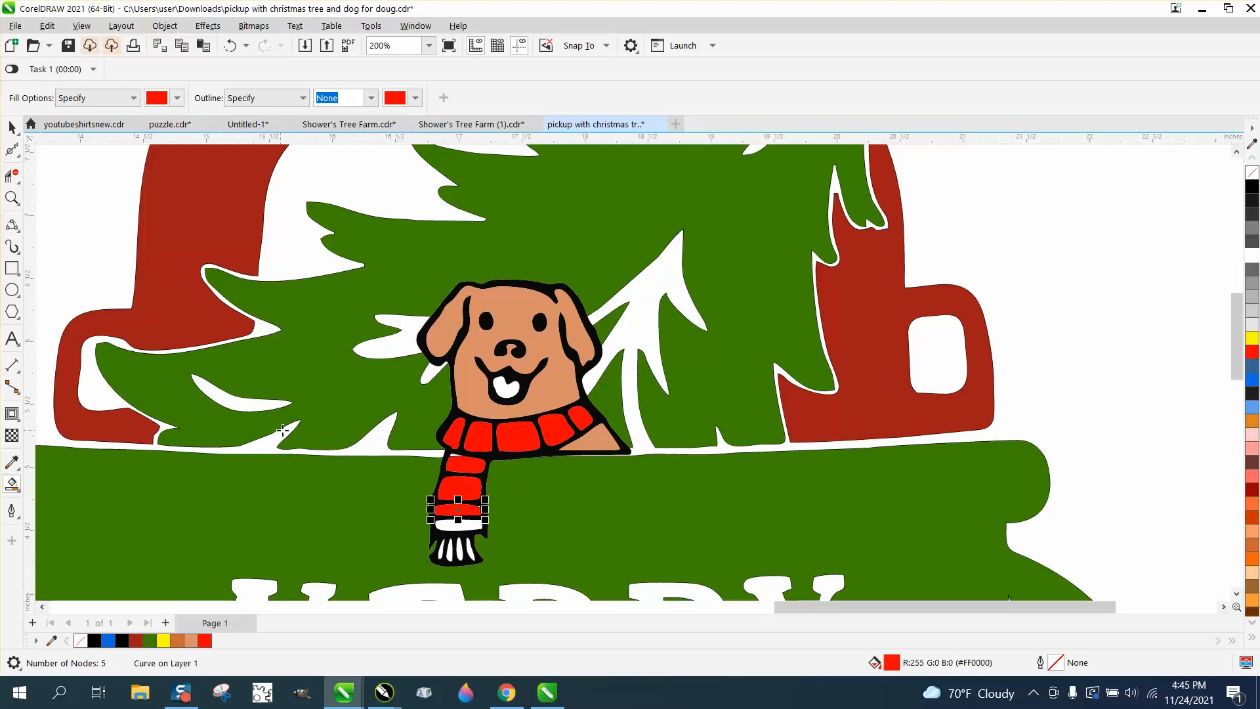
left_click(462, 526)
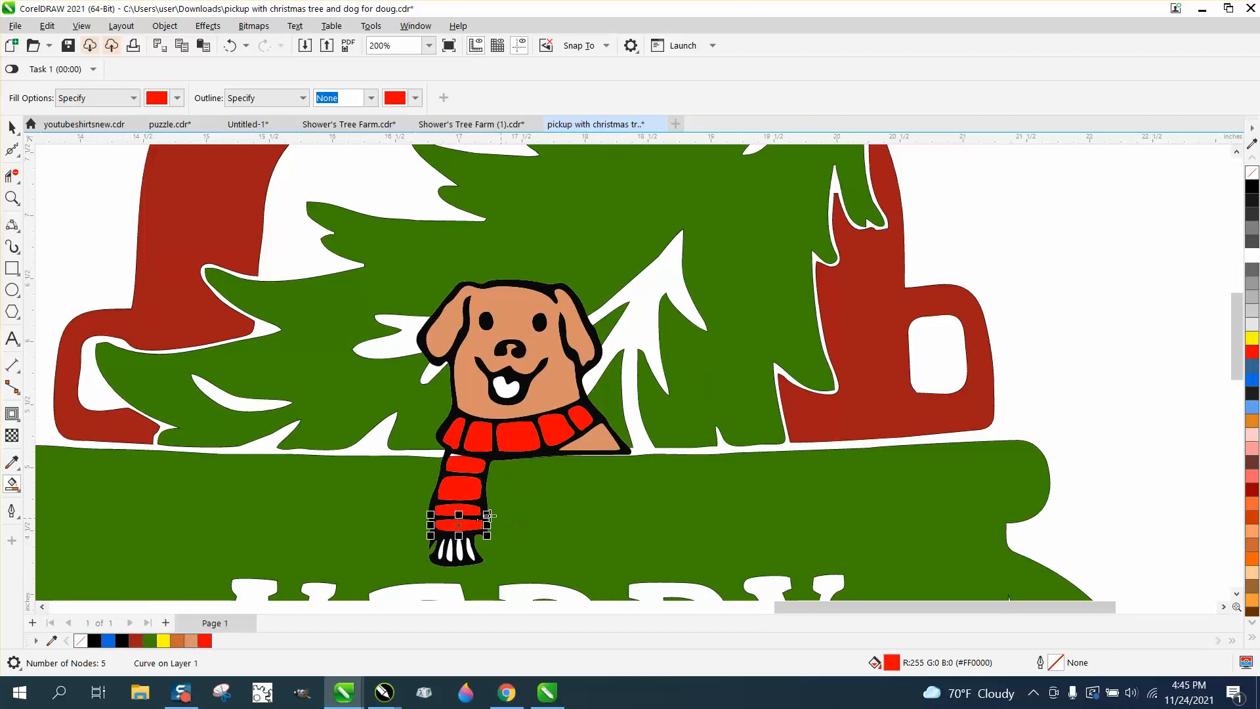
left_click(12, 198)
left_click_drag(363, 512, 525, 566)
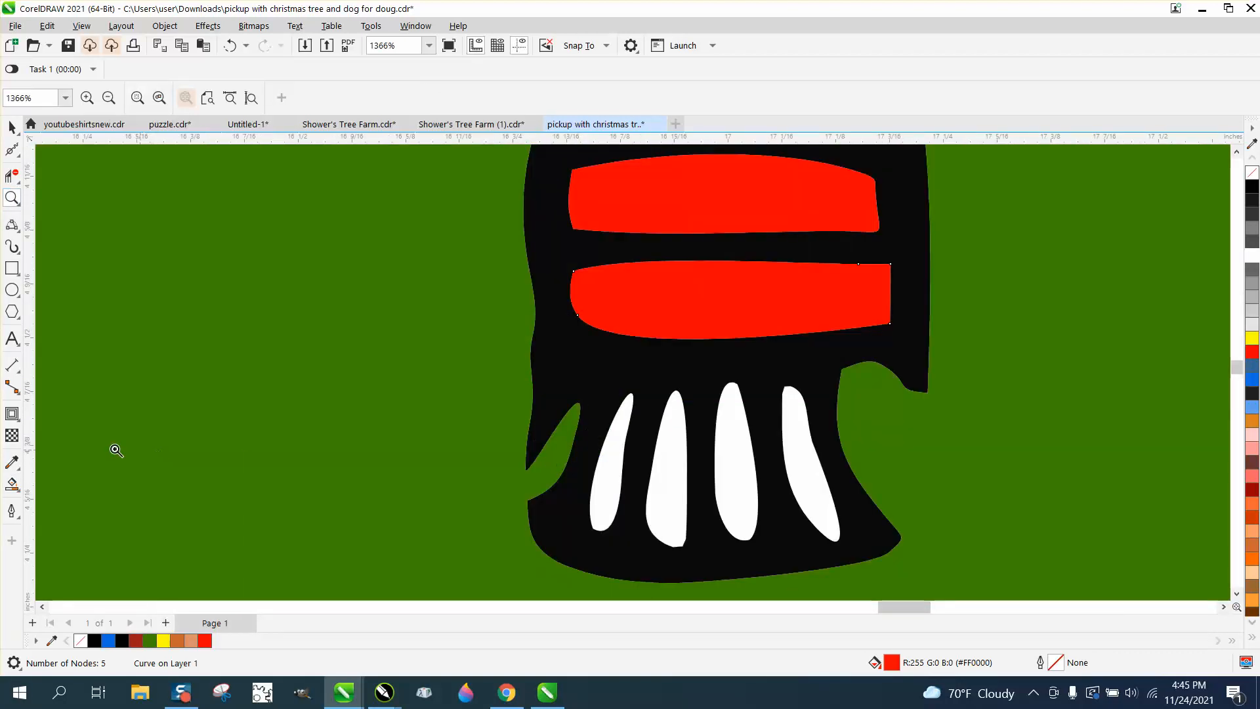
Step: Smart Fill the four white scarf fringe strands red, undoing an accidental fill of the scarf body
left_click(12, 484)
left_click(616, 478)
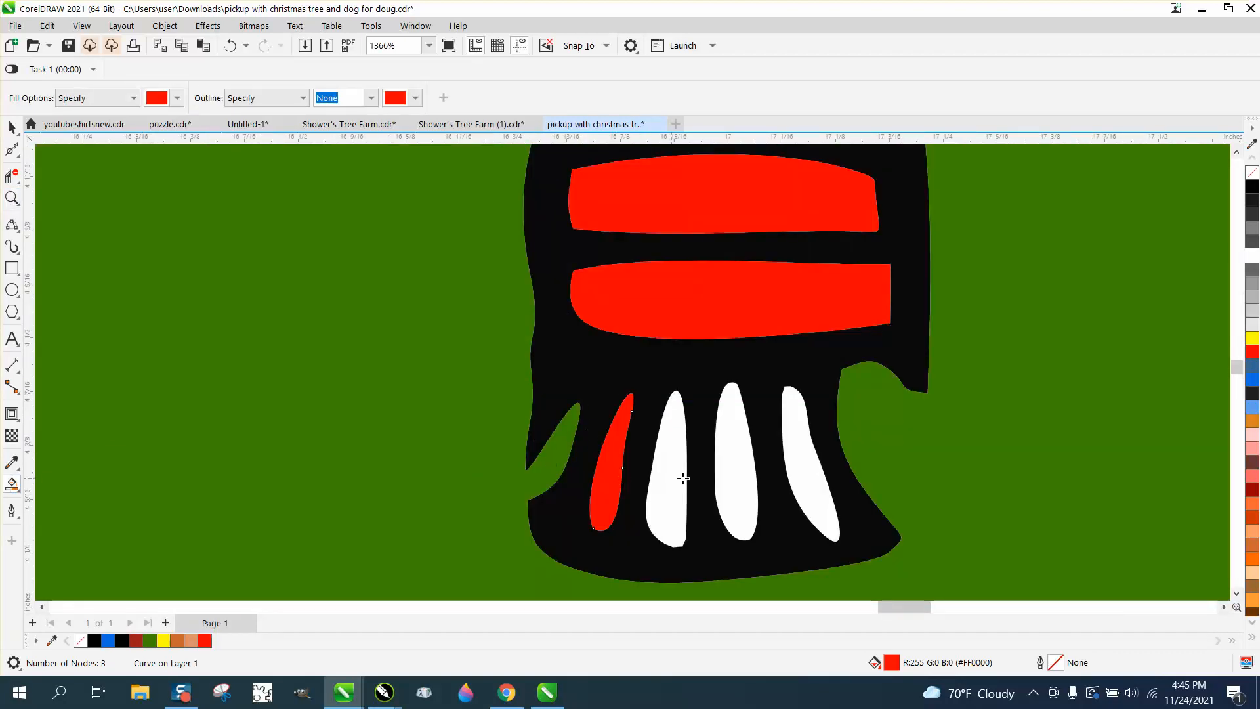
left_click(693, 480)
left_click(231, 46)
left_click(665, 428)
left_click(733, 434)
left_click(817, 446)
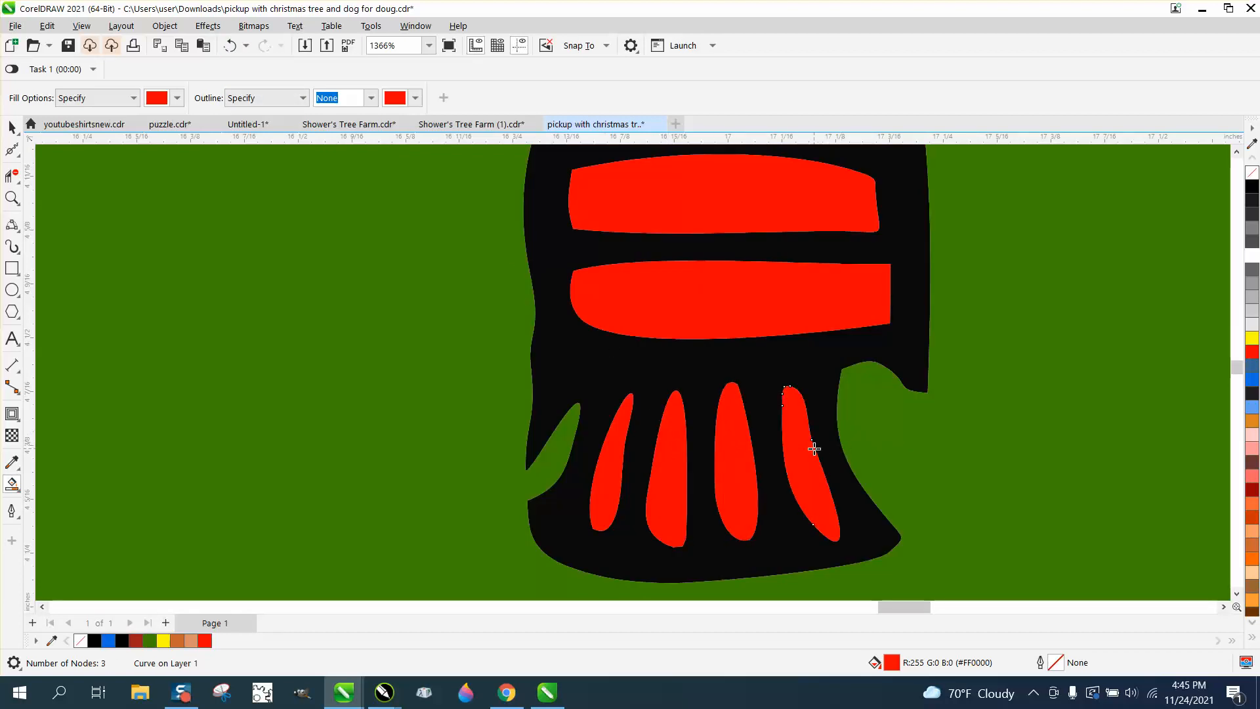
scroll(519, 357, "down", 1)
scroll(519, 358, "down", 10)
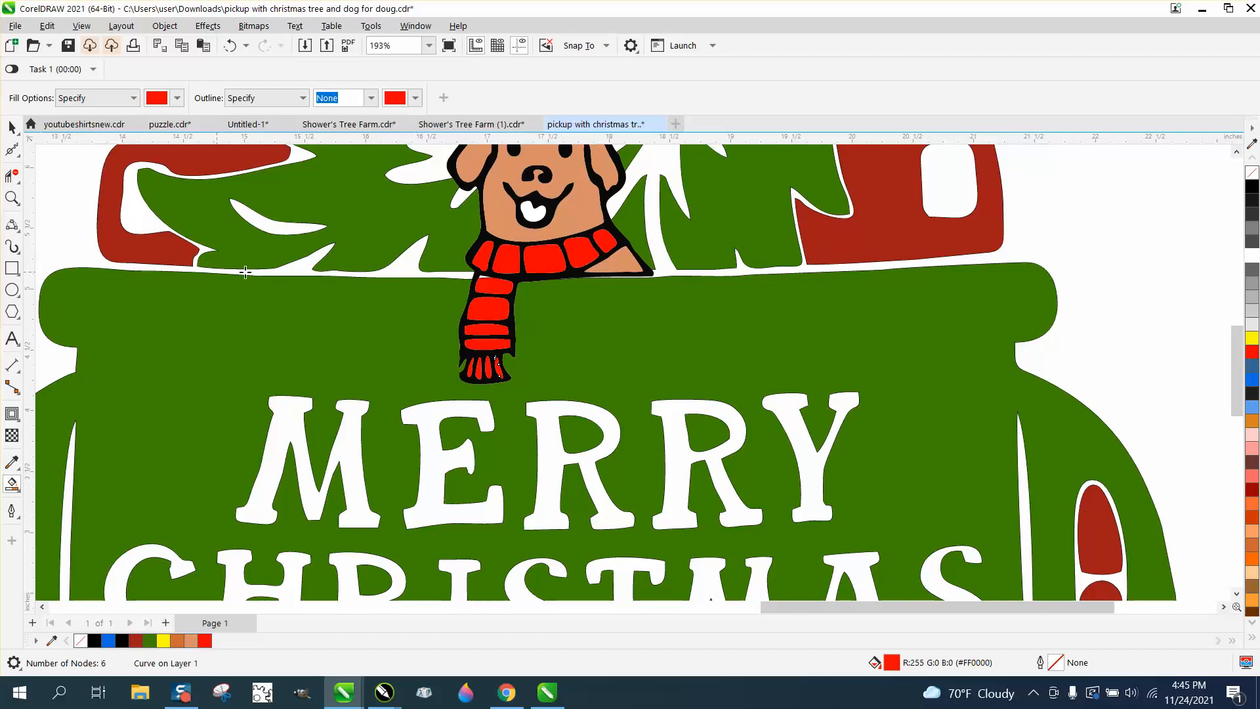
Step: Zoom in on the scarf knot and delete the stray line above the scarf piece with Virtual Segment Delete
left_click(12, 198)
left_click_drag(468, 256, 554, 304)
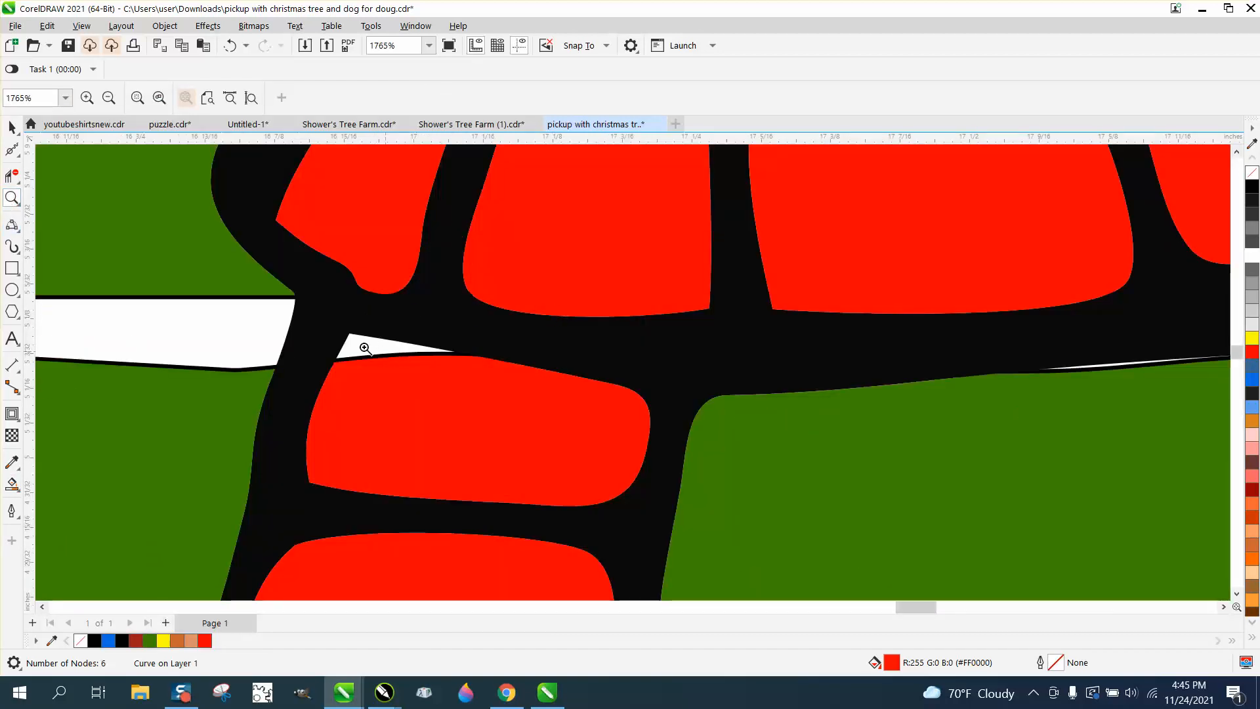
left_click(12, 484)
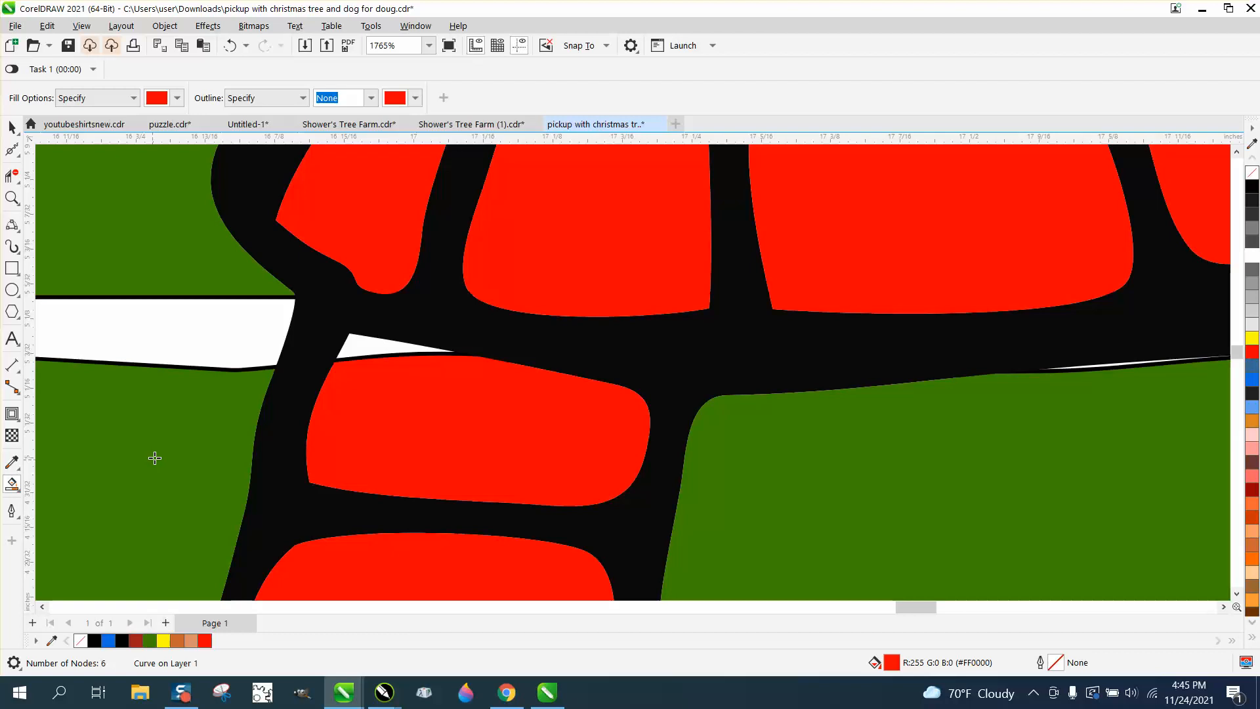
left_click(367, 342)
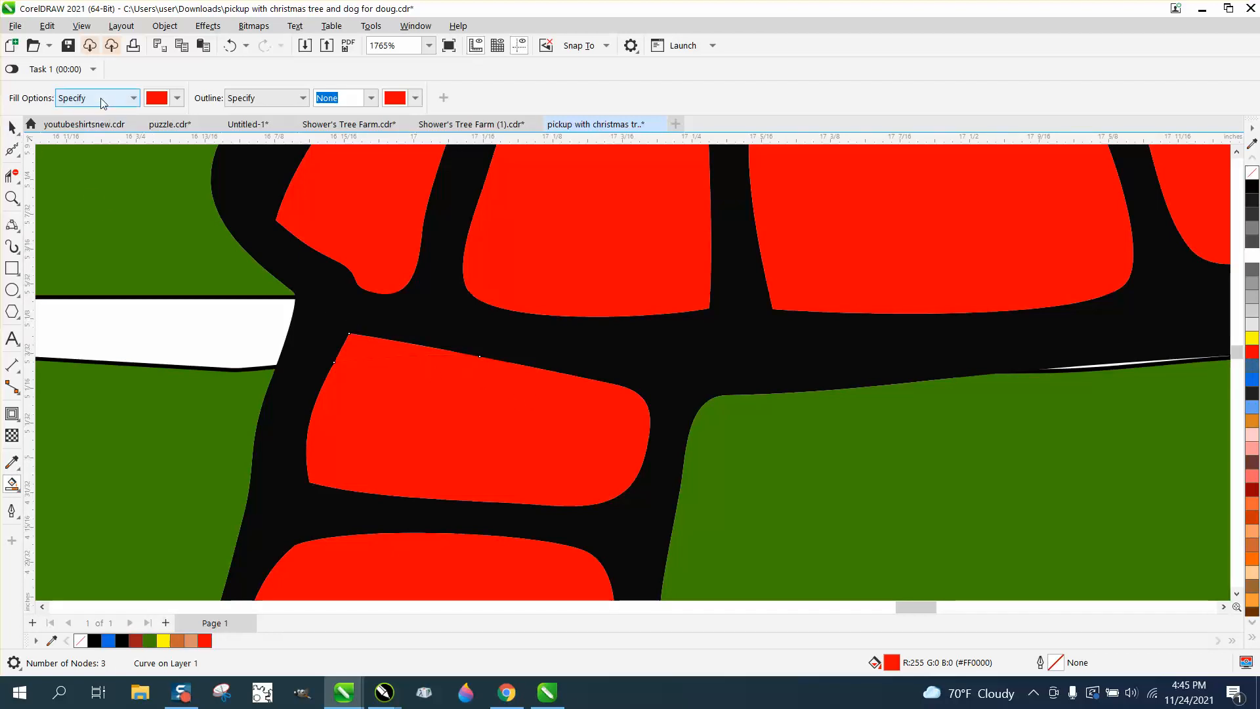
left_click(230, 46)
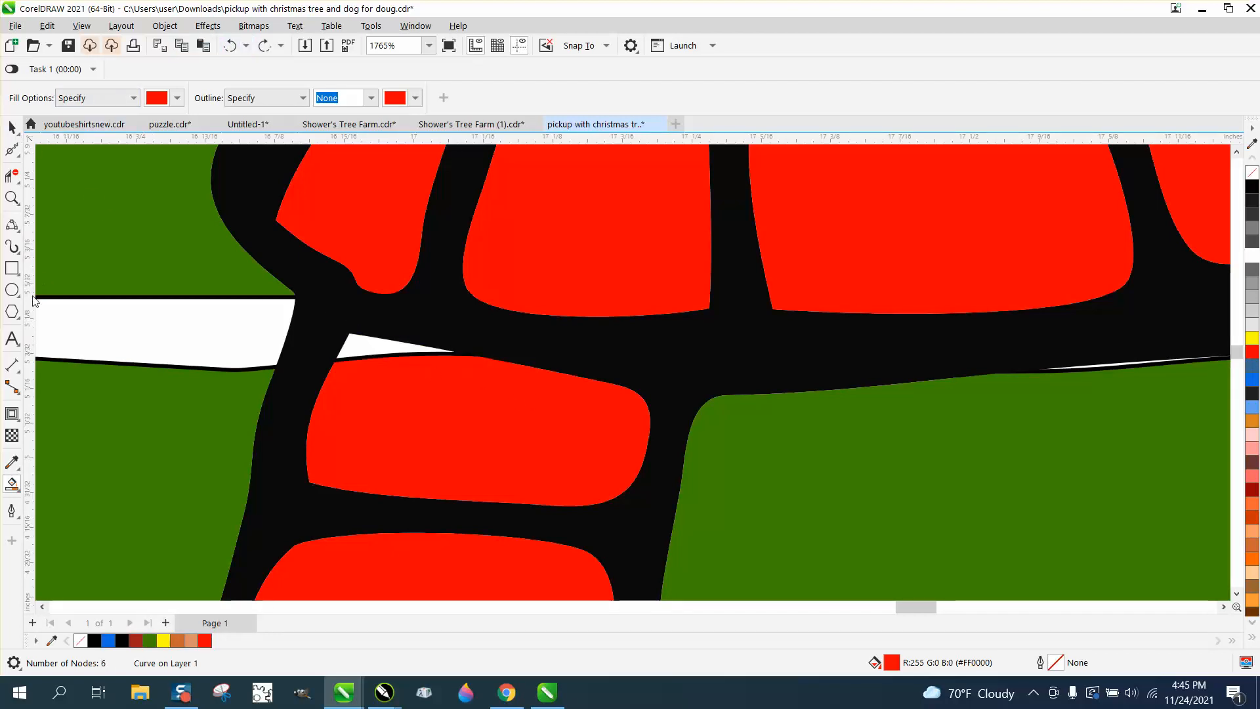
left_click(14, 176)
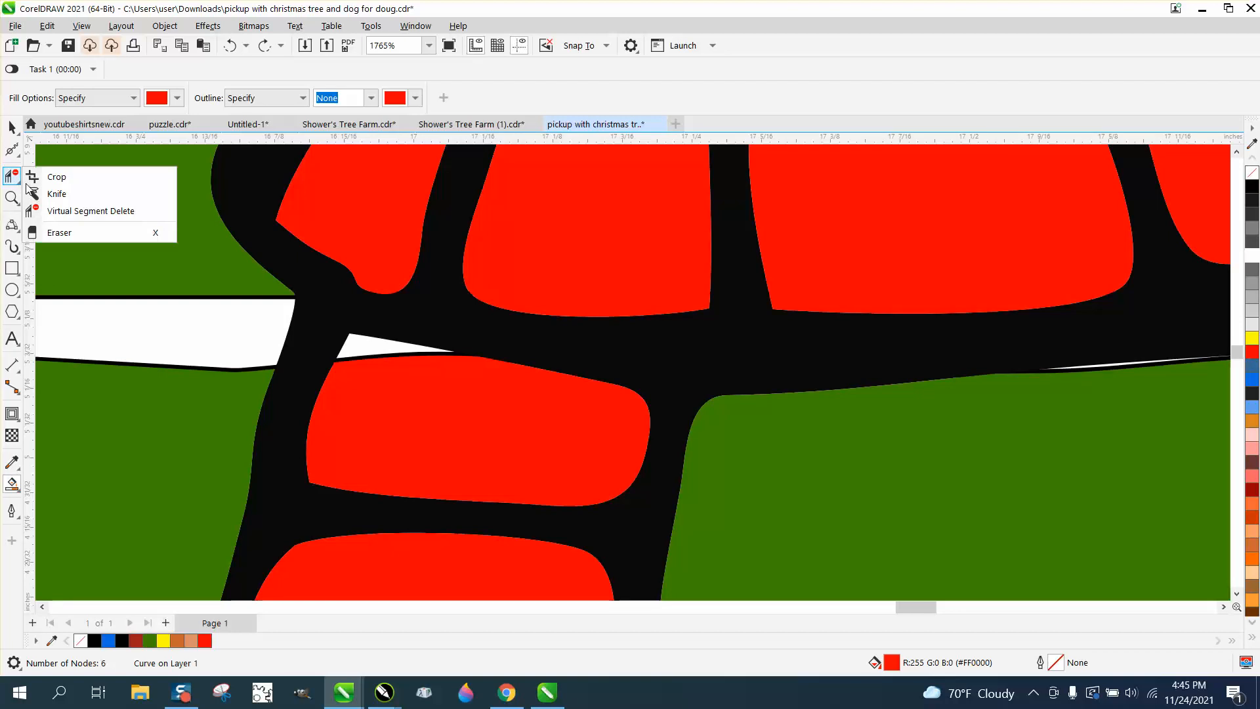
left_click(72, 211)
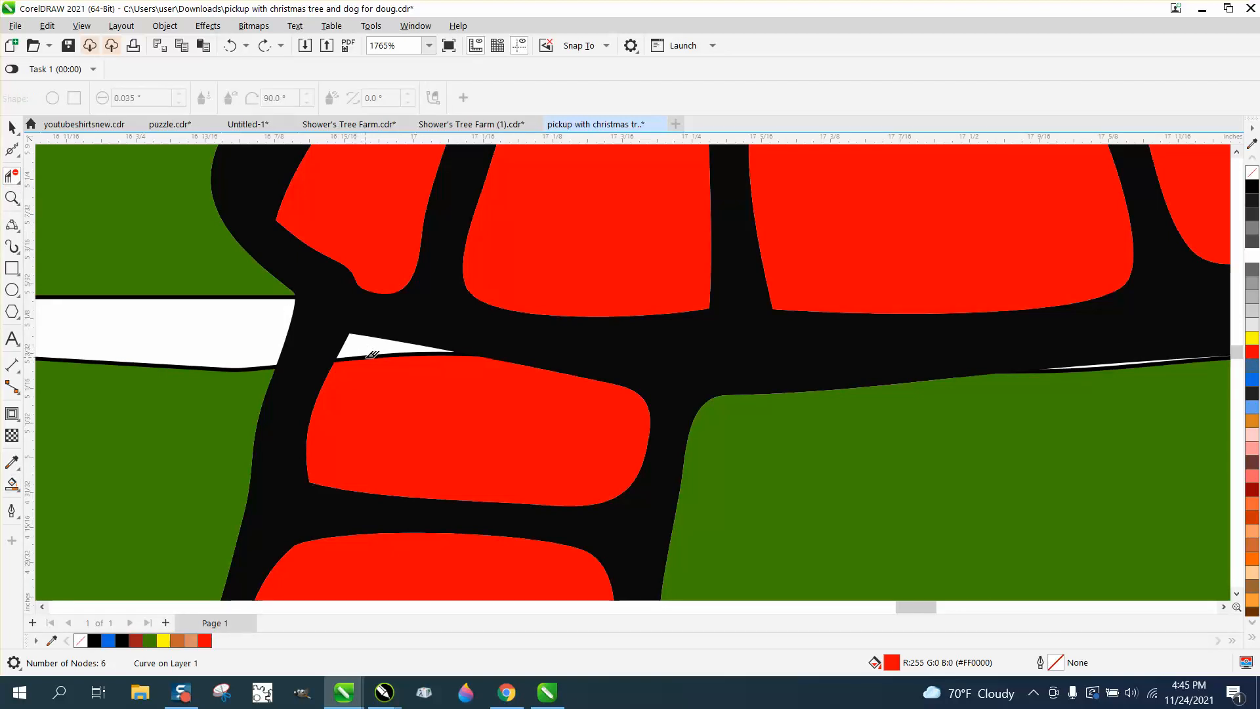
left_click(374, 358)
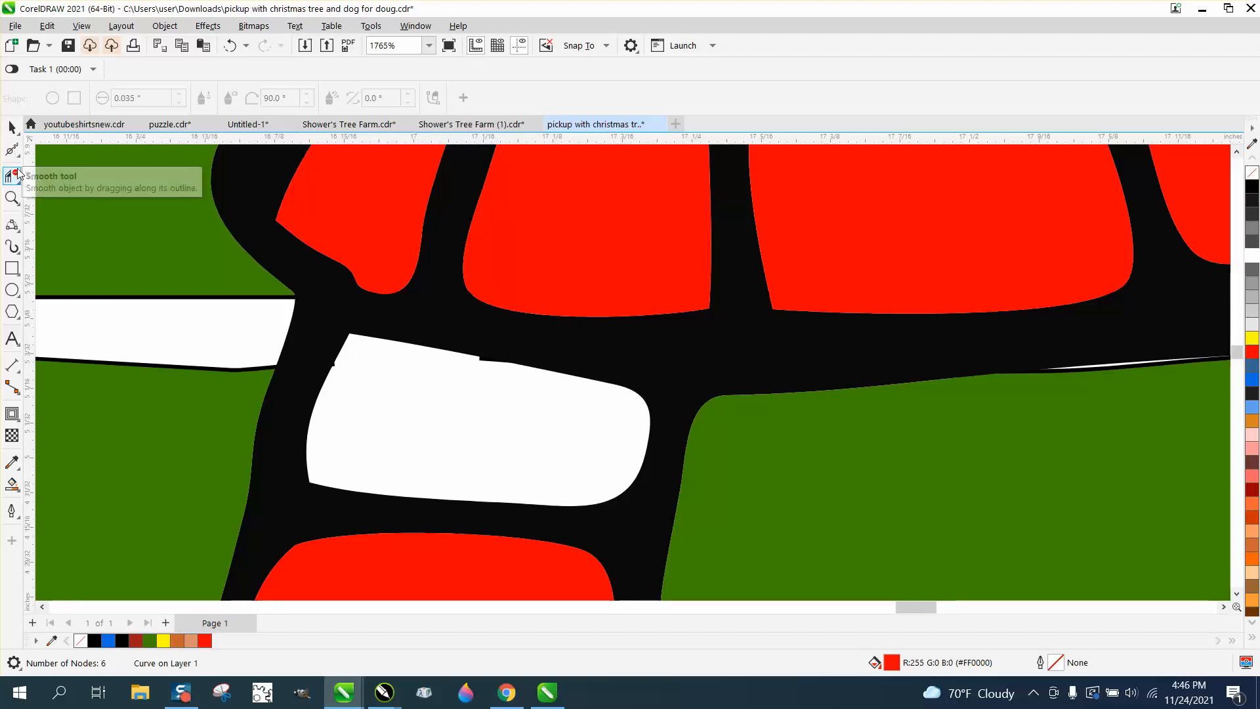
Step: Adjust the outline curve's nodes above the white scarf piece, then Smart Fill the piece red
left_click(12, 149)
left_click(59, 149)
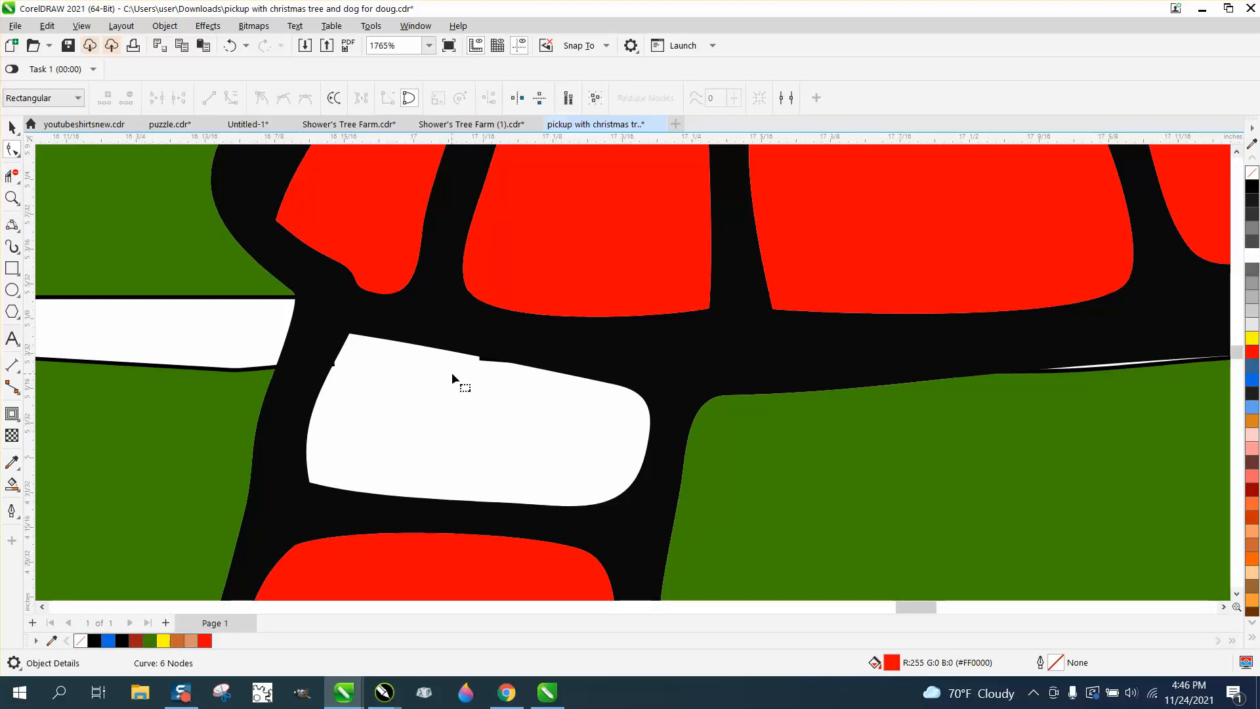
left_click(487, 361)
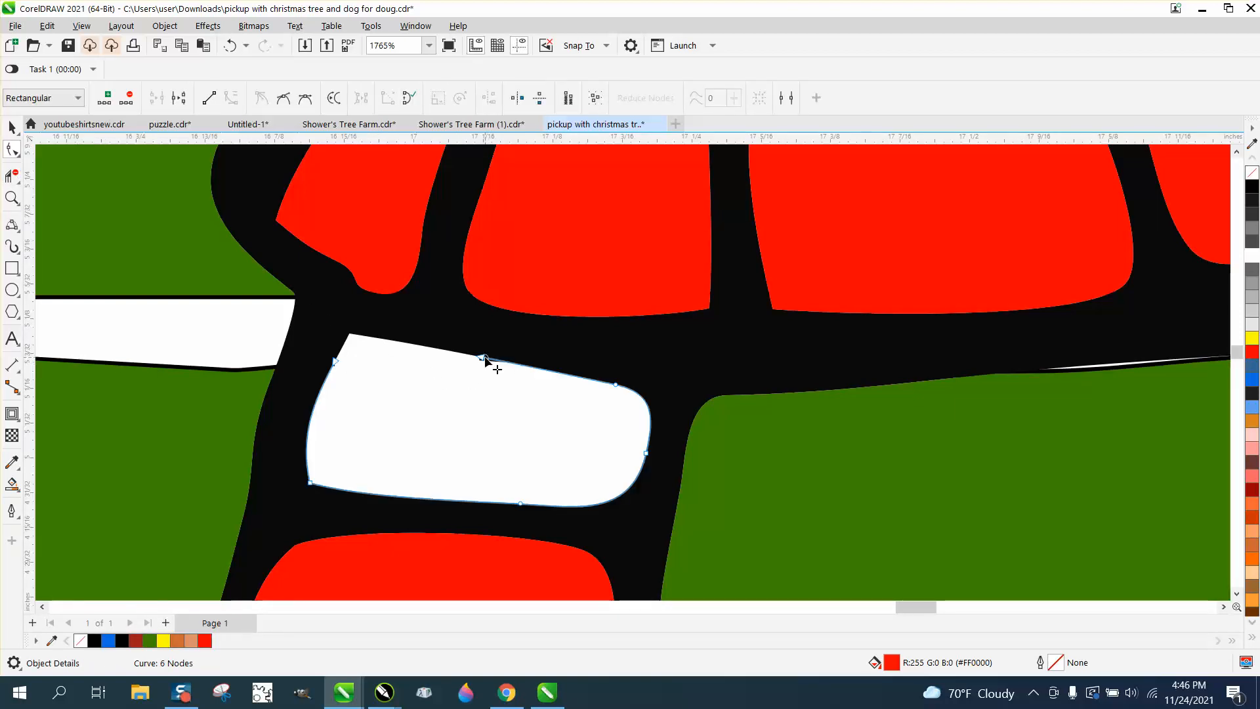
left_click(484, 359)
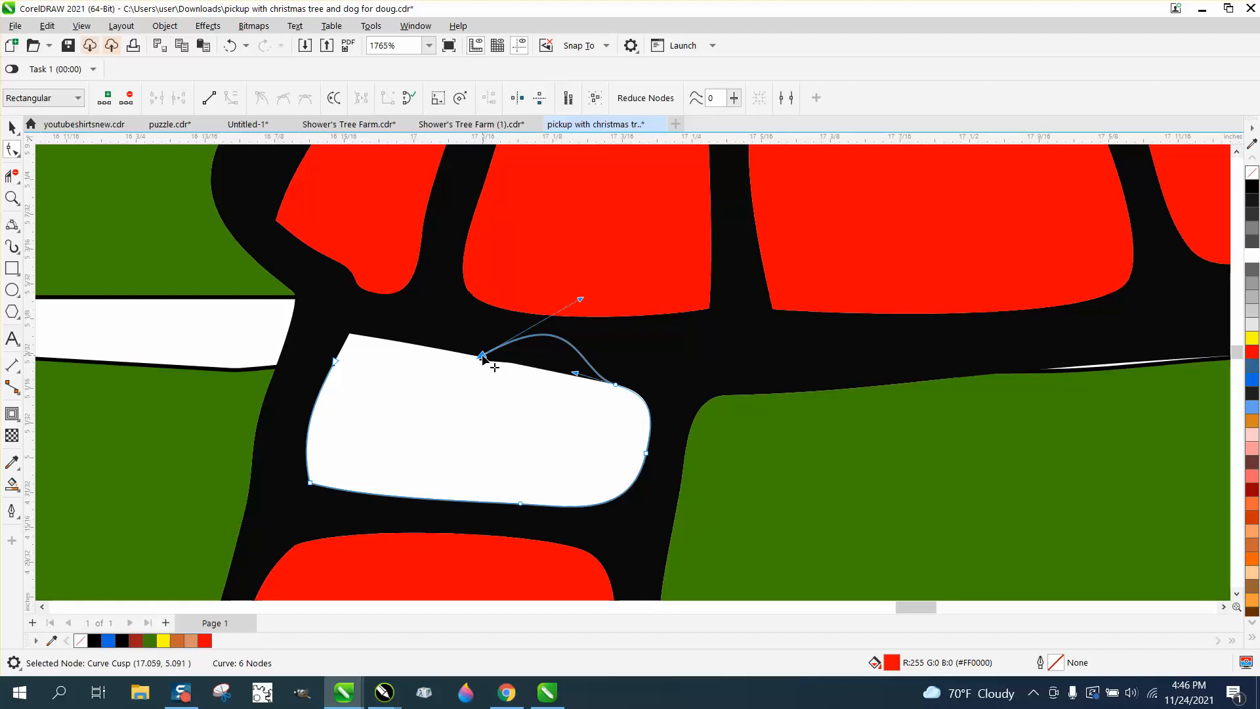
key("Escape")
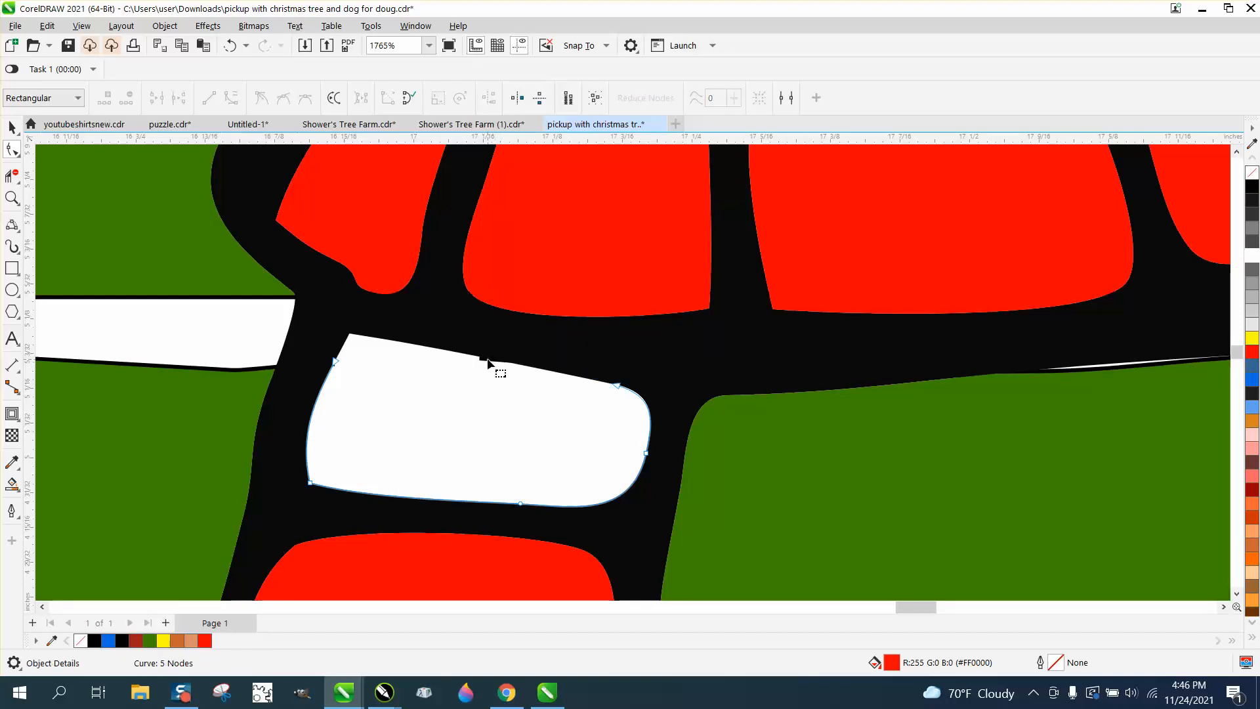
key("Escape")
left_click(484, 361)
left_click(495, 359)
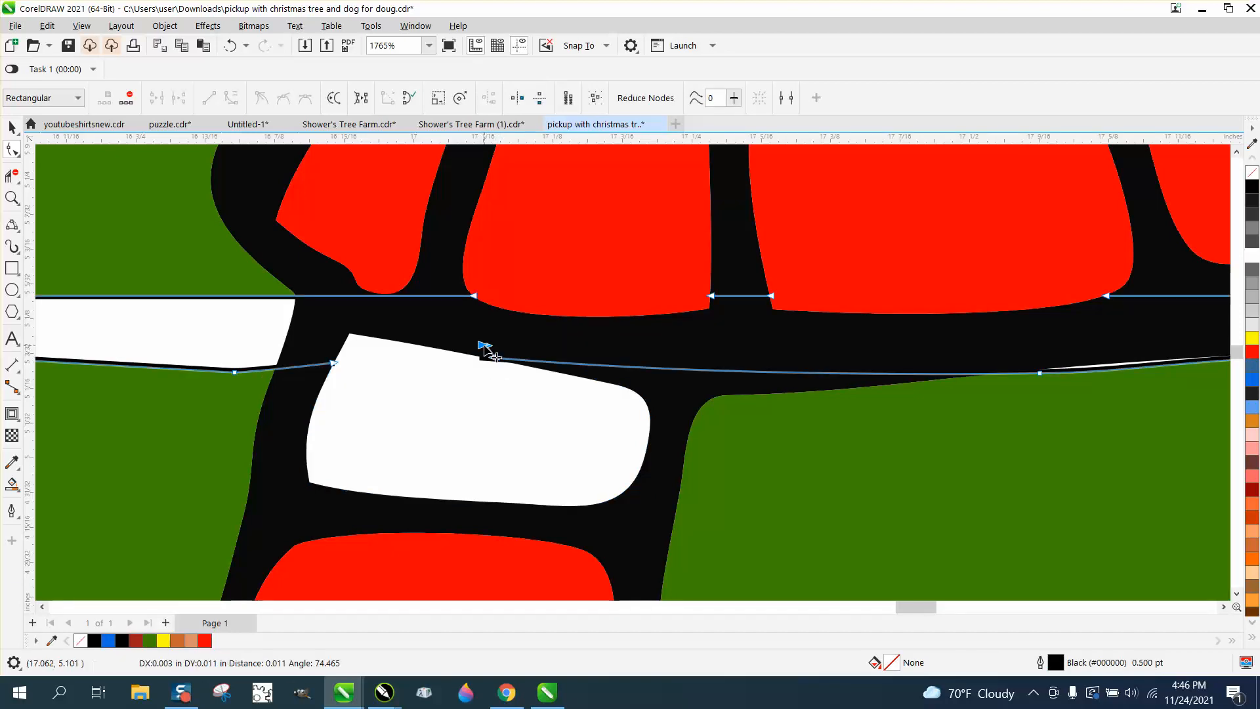
left_click(334, 363)
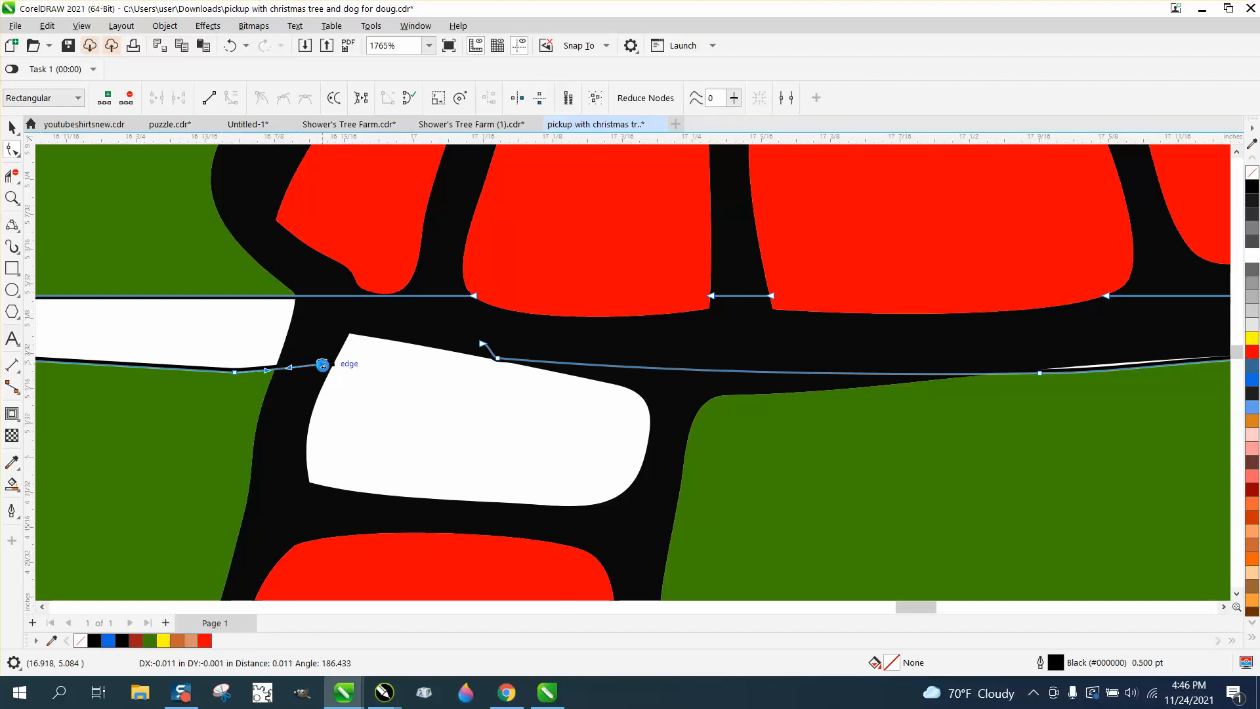
left_click(12, 484)
left_click(476, 428)
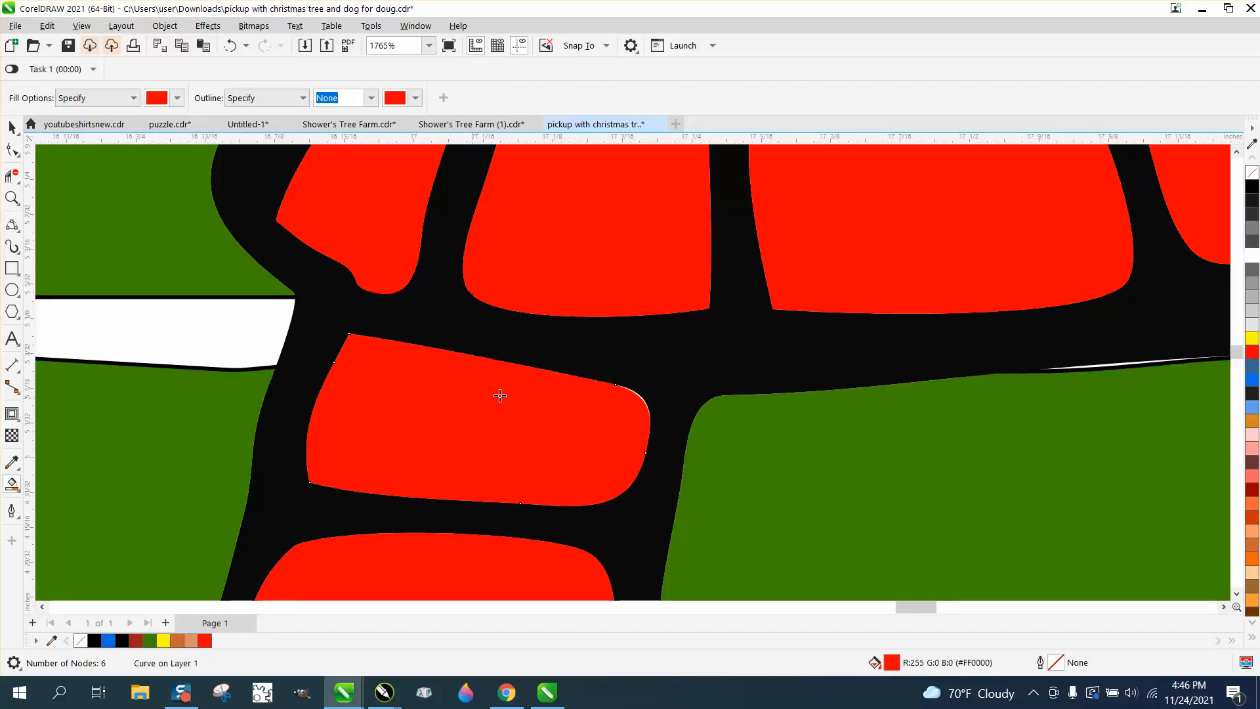
Step: Drag the red scarf piece's corner node right to tidy its corner, then inspect the scarf's top edge
left_click(13, 198)
left_click_drag(558, 358, 720, 442)
left_click(12, 150)
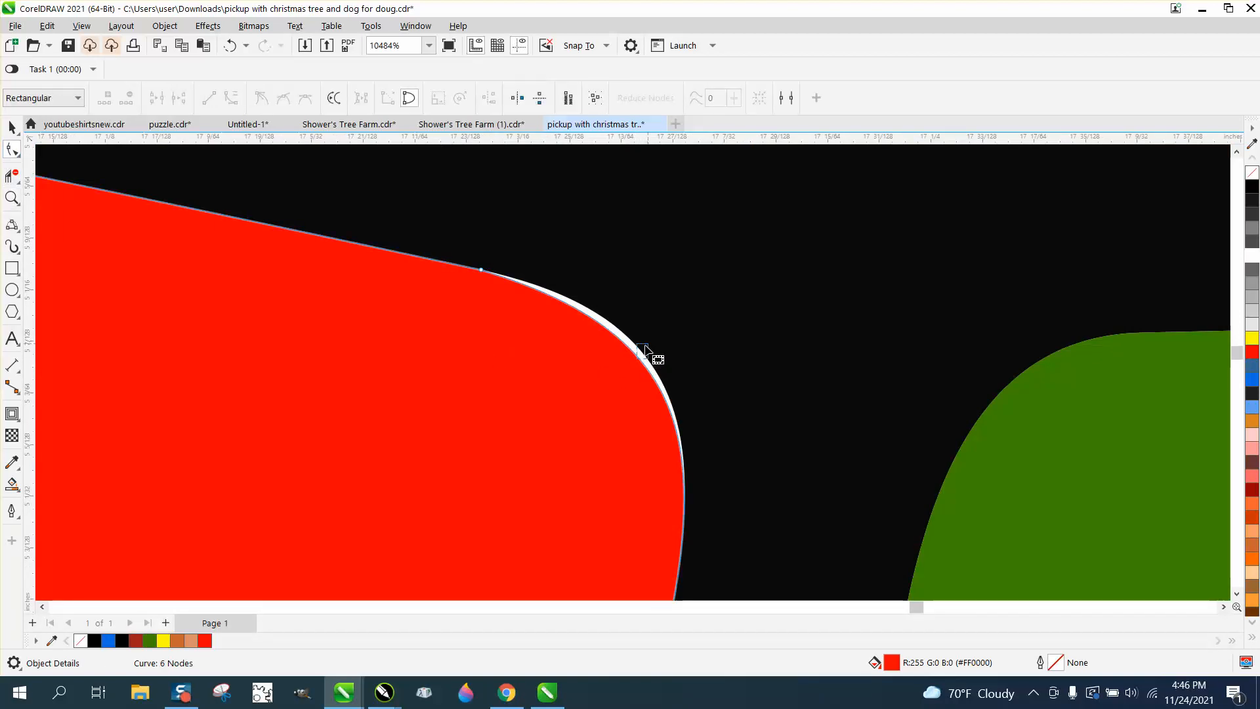
left_click_drag(481, 269, 505, 267)
scroll(563, 337, "down", 7)
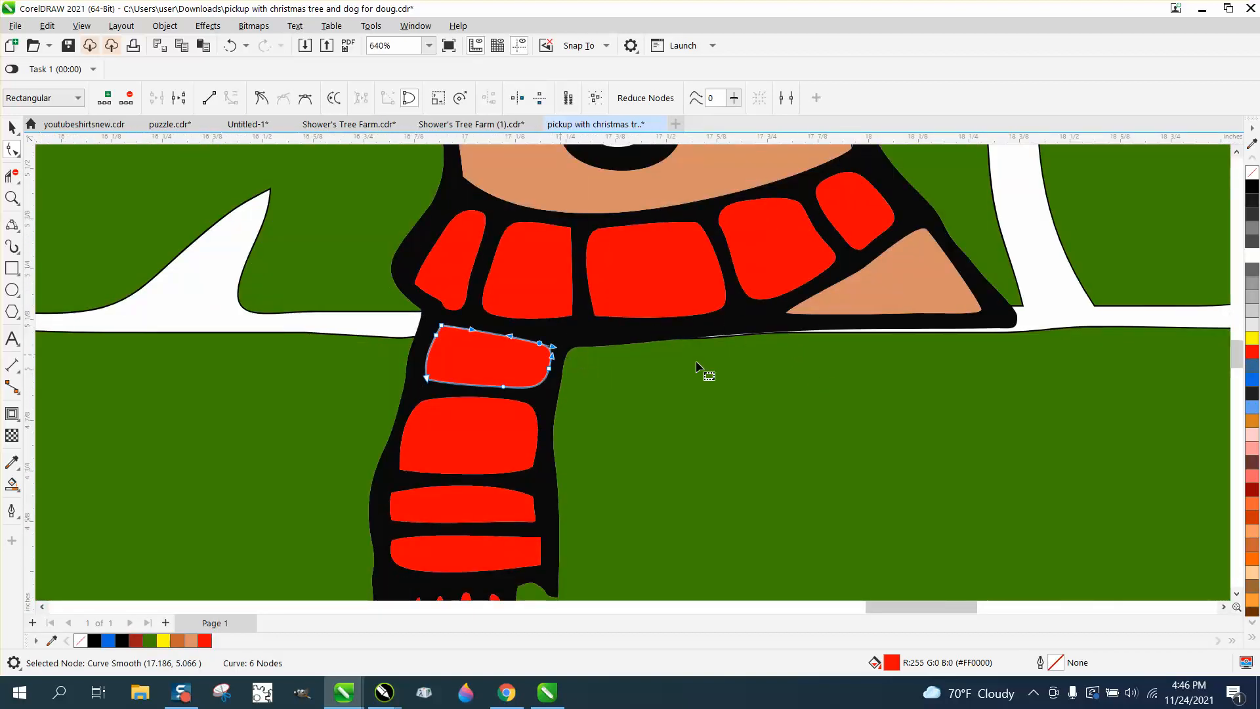
left_click(12, 197)
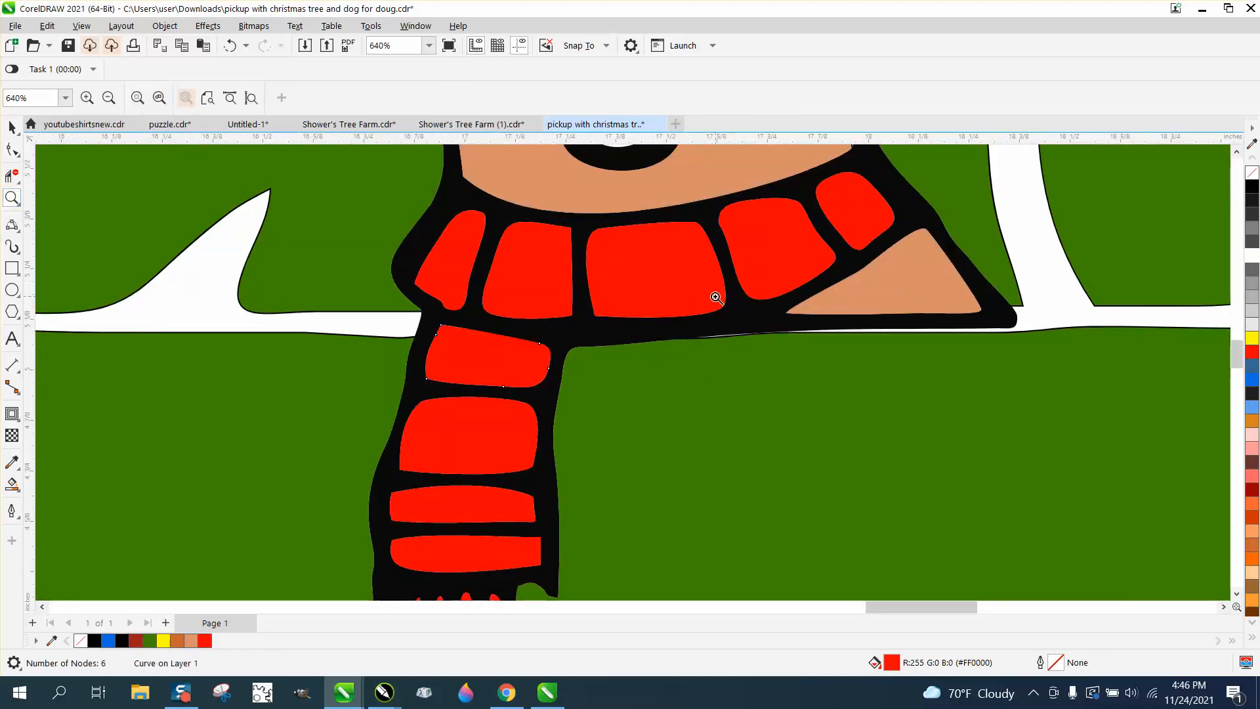
left_click_drag(717, 294, 820, 364)
left_click(12, 150)
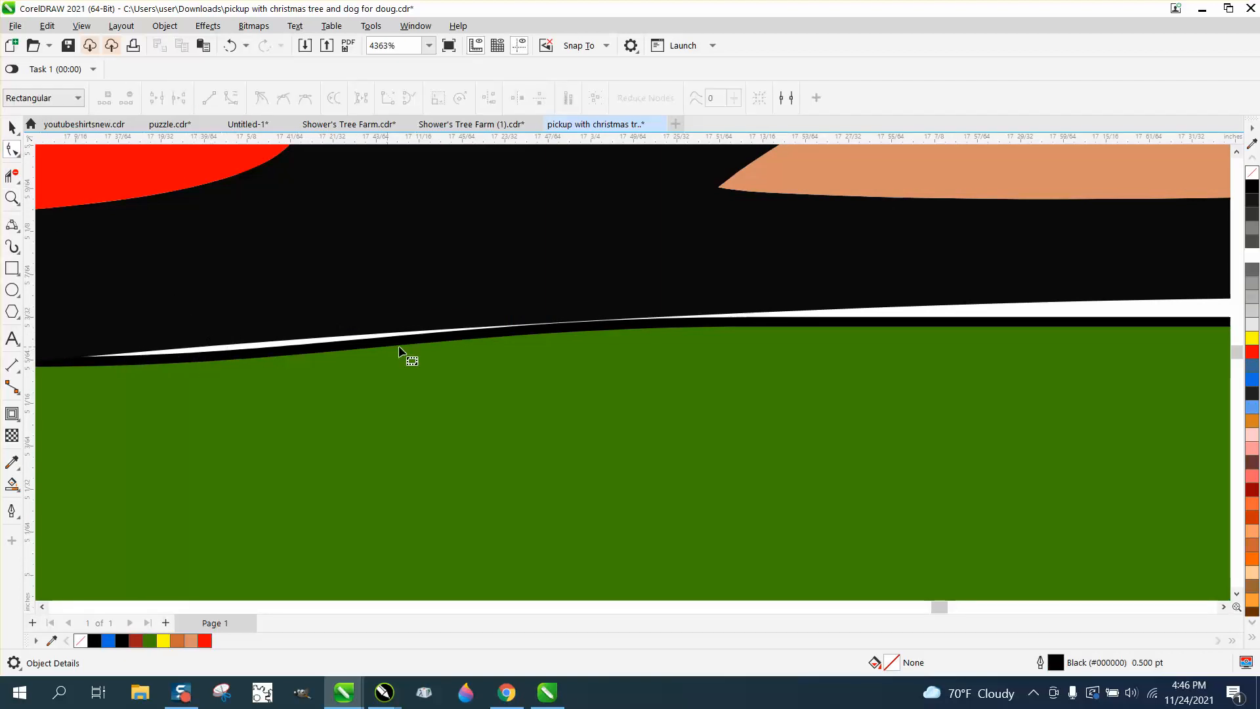
scroll(747, 330, "down", 8)
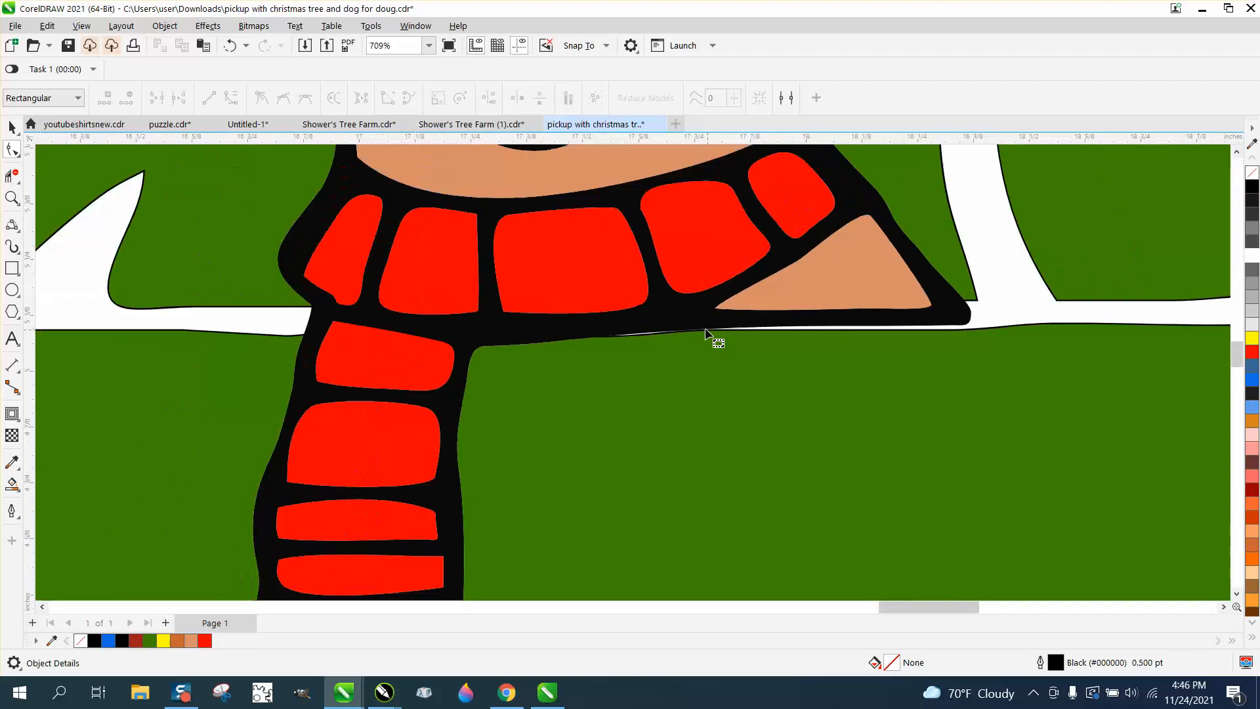
scroll(704, 330, "down", 4)
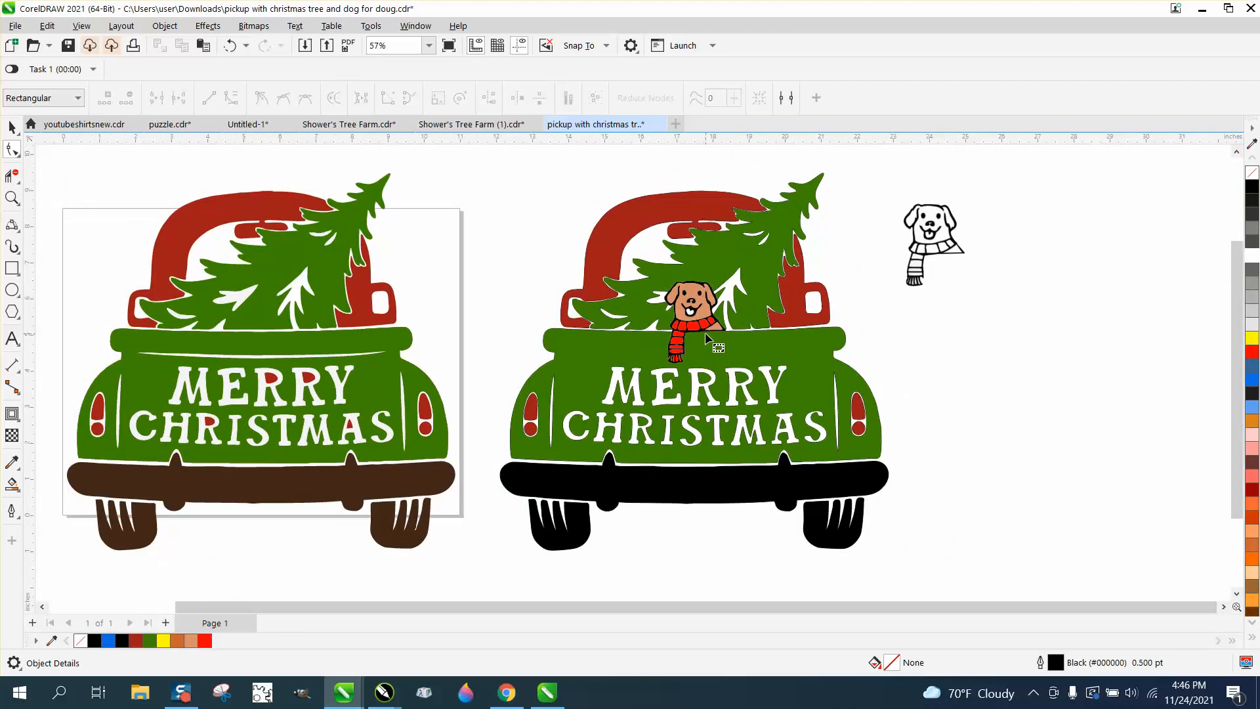
Step: Zoom in near the dog's scarf and Smart Fill the dog's tongue orange (#DC8424)
left_click(12, 198)
left_click_drag(648, 289, 807, 368)
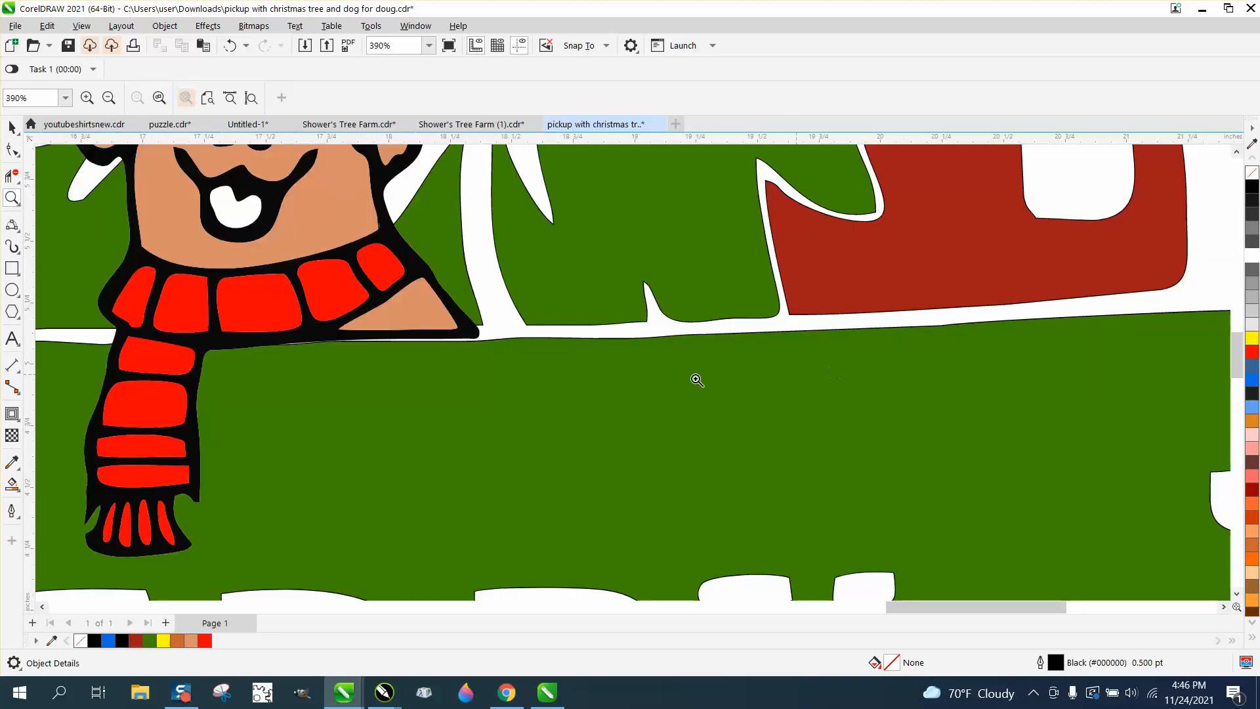
left_click(12, 484)
scroll(273, 281, "down", 2)
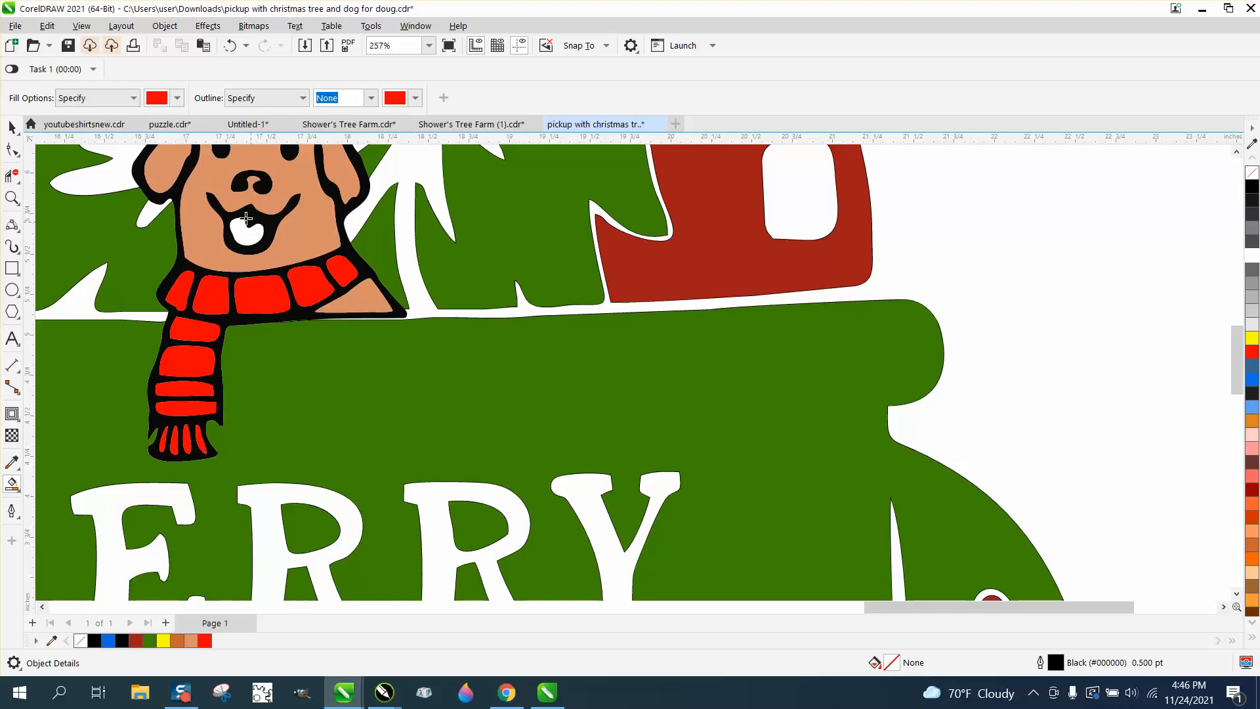
left_click(177, 100)
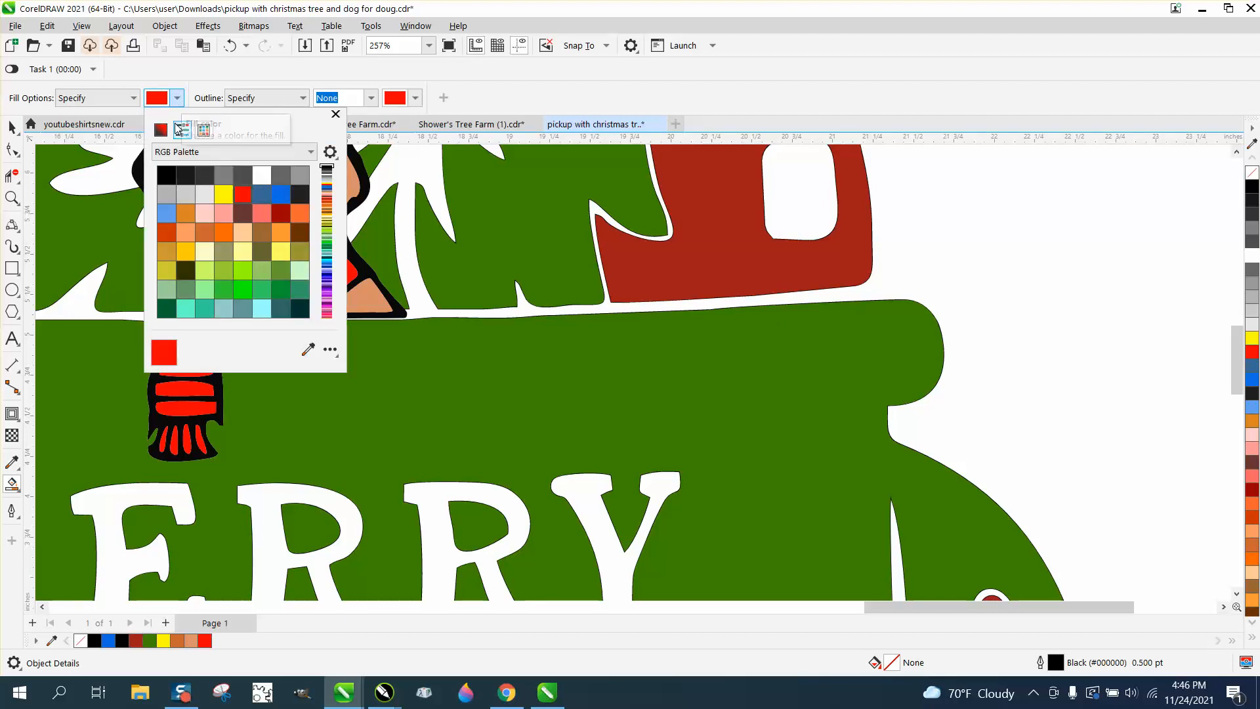
left_click(191, 216)
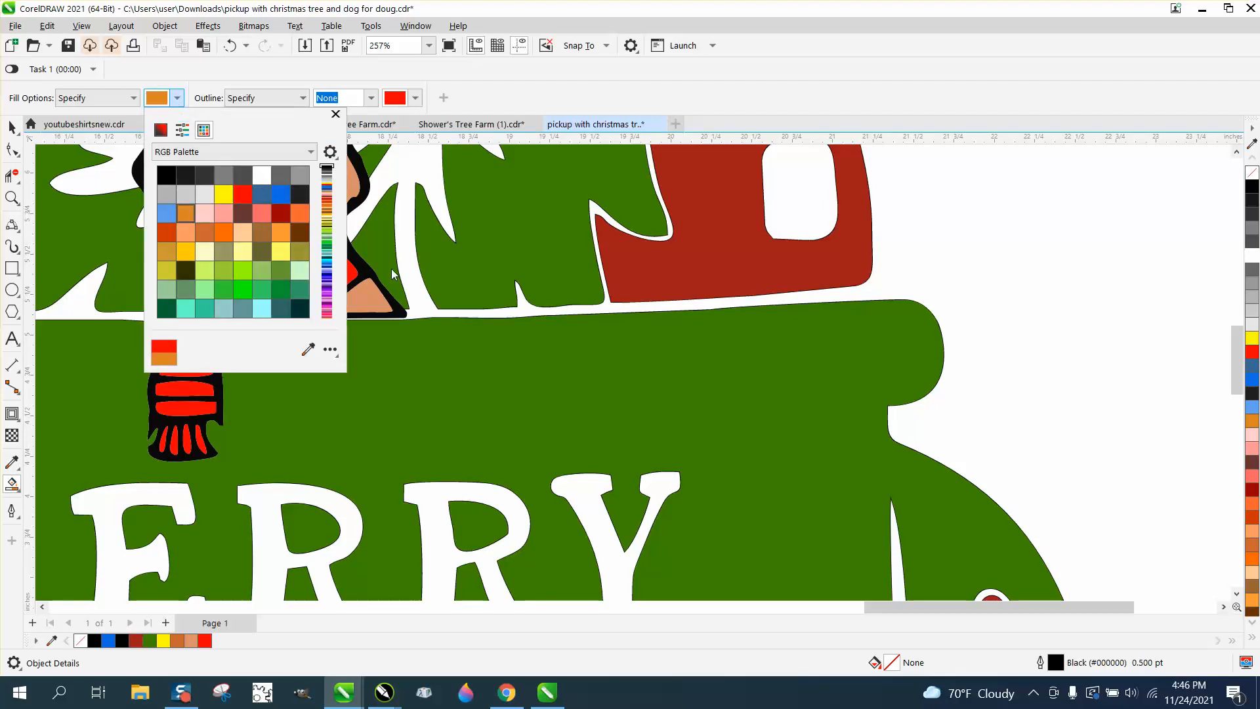
left_click(274, 244)
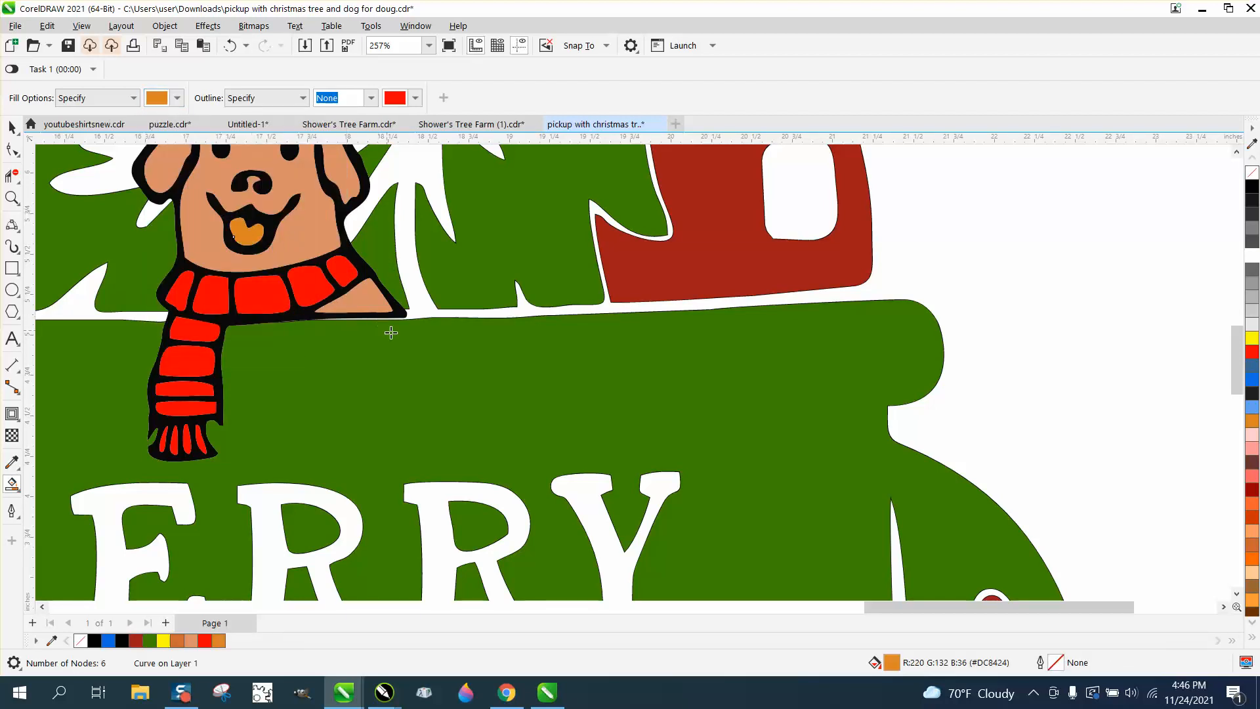
scroll(394, 332, "down", 5)
scroll(396, 338, "down", 4)
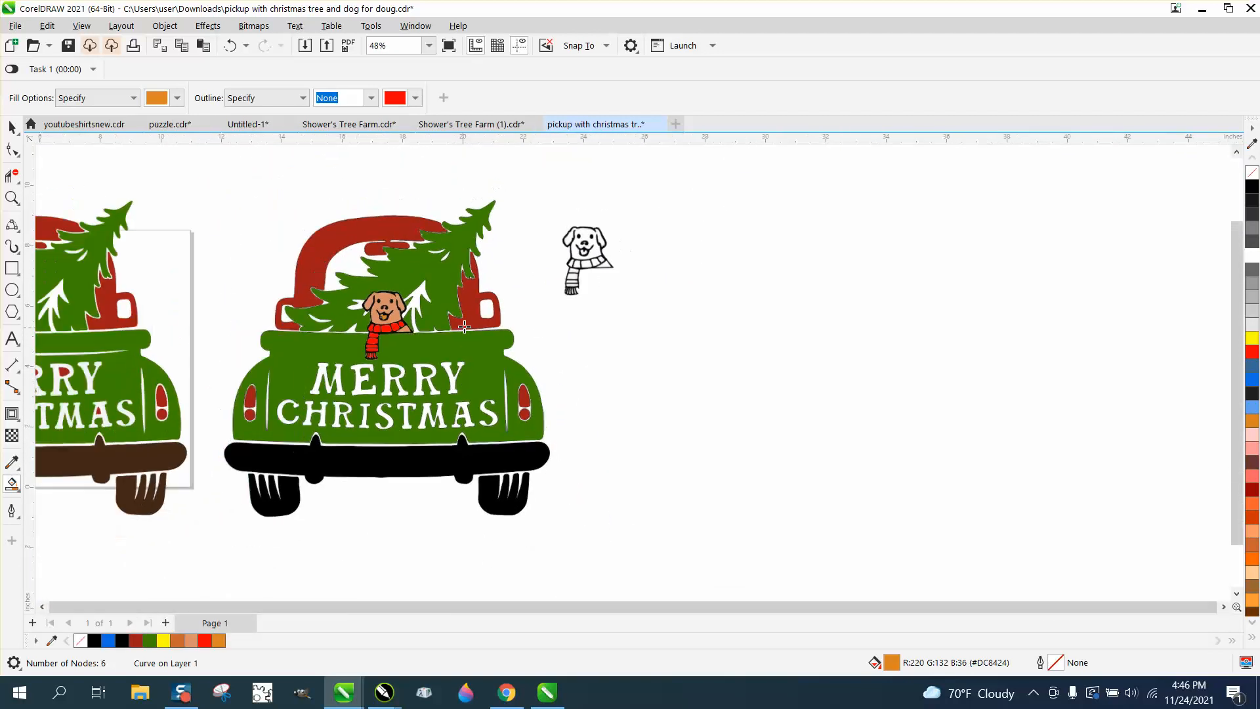